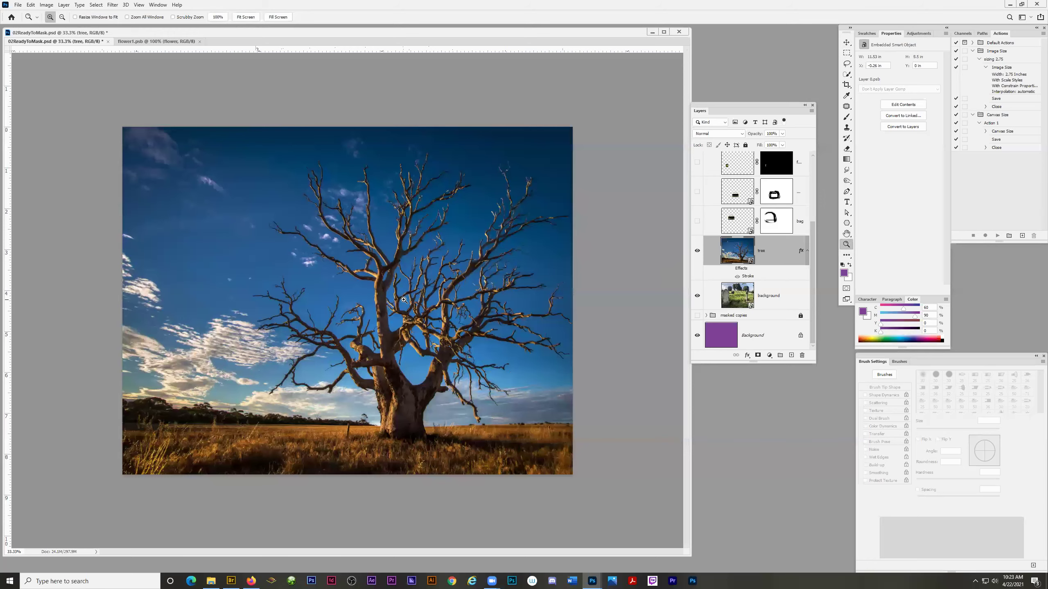
Step: Select the tree's trunk, branches and the grass field with the Magic Wand, adding further bark and grass tones to the selection
key("ctrl+plus")
left_click(421, 355)
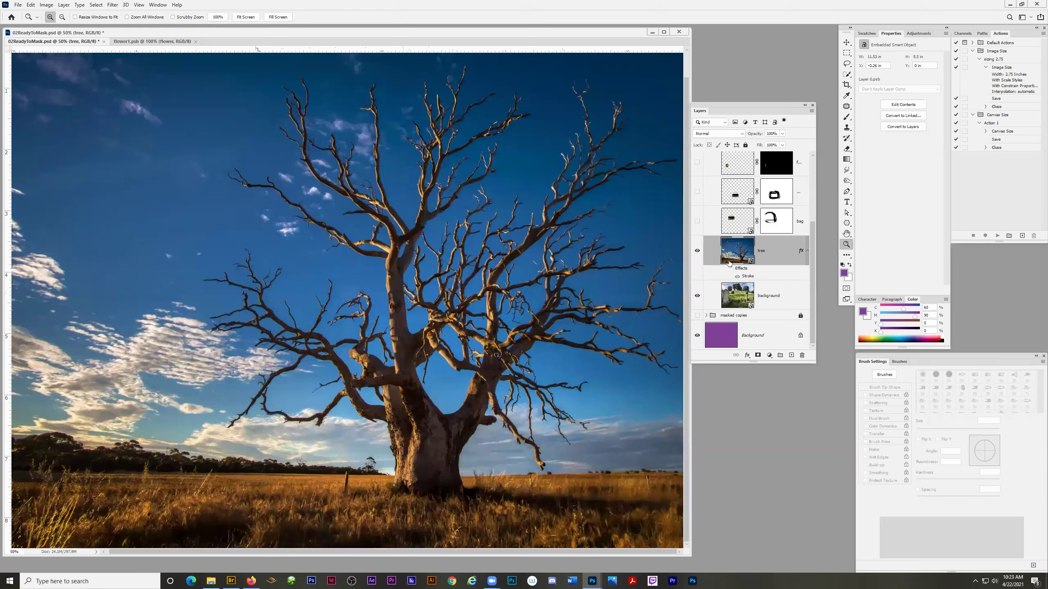
left_click(846, 75)
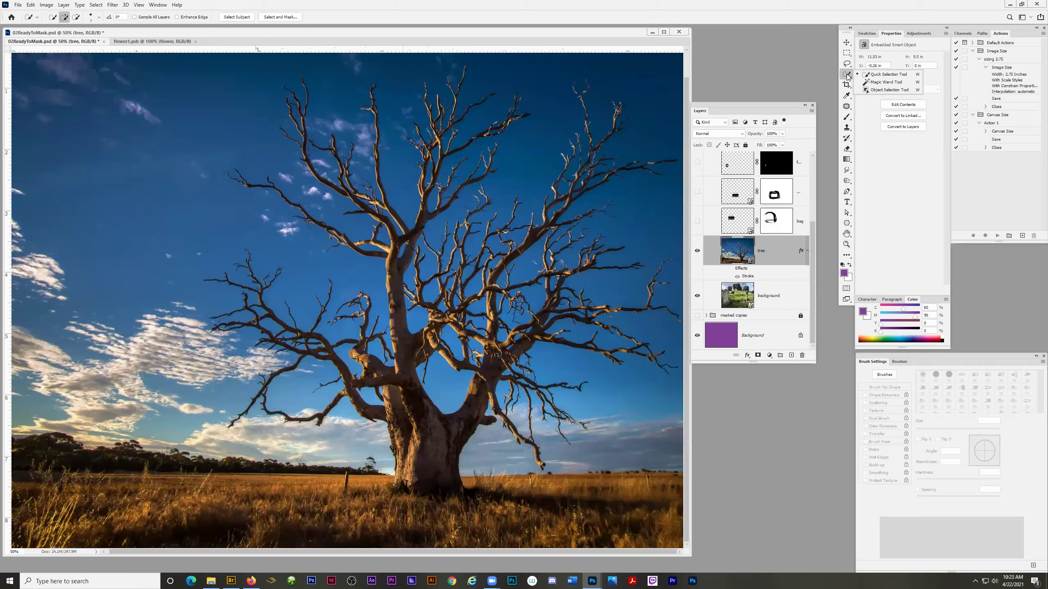
left_click(886, 82)
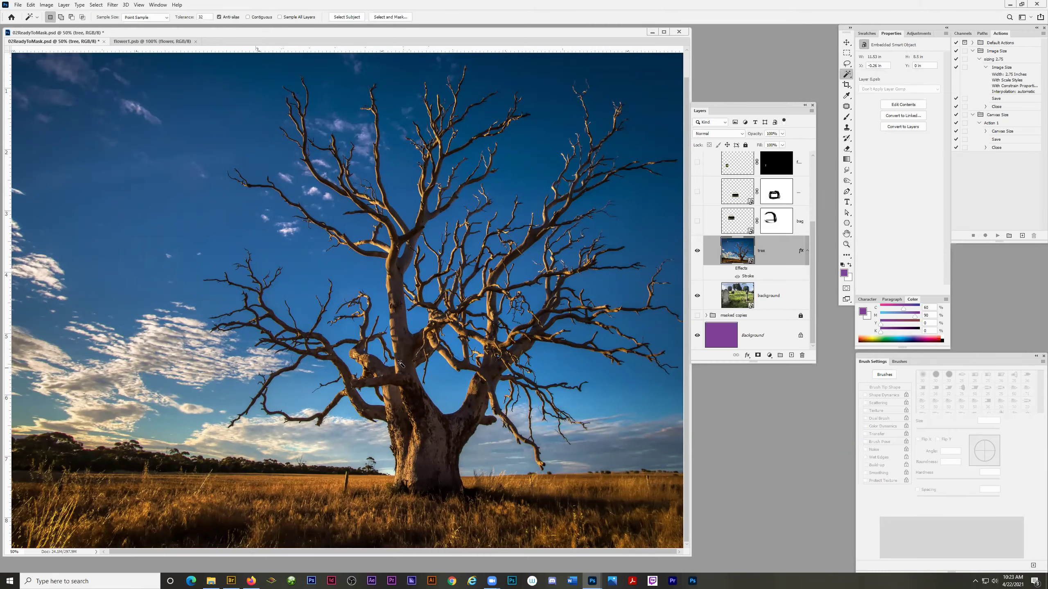
left_click(401, 328)
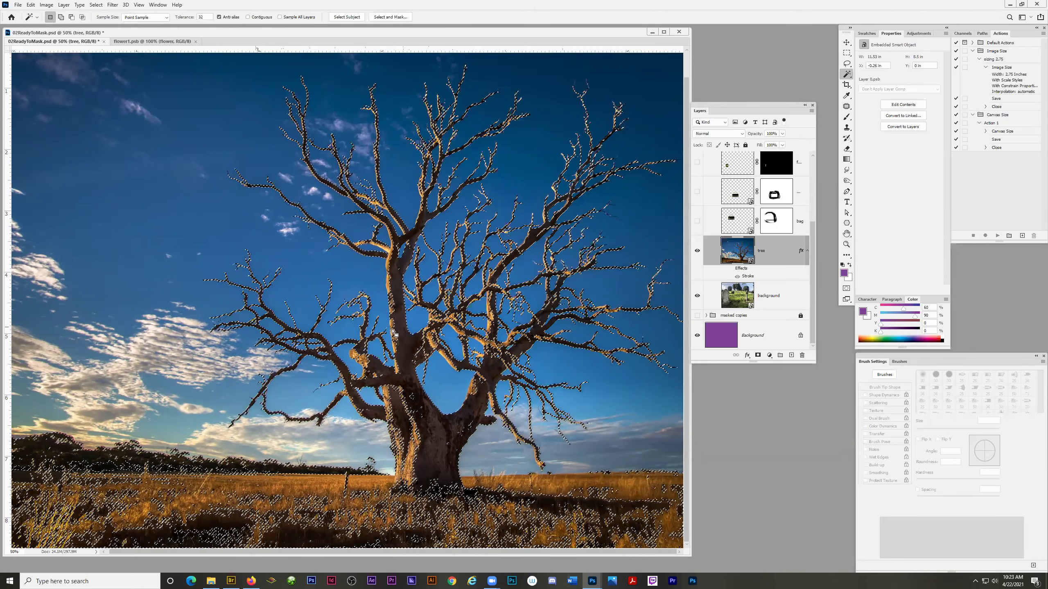
left_click(395, 329)
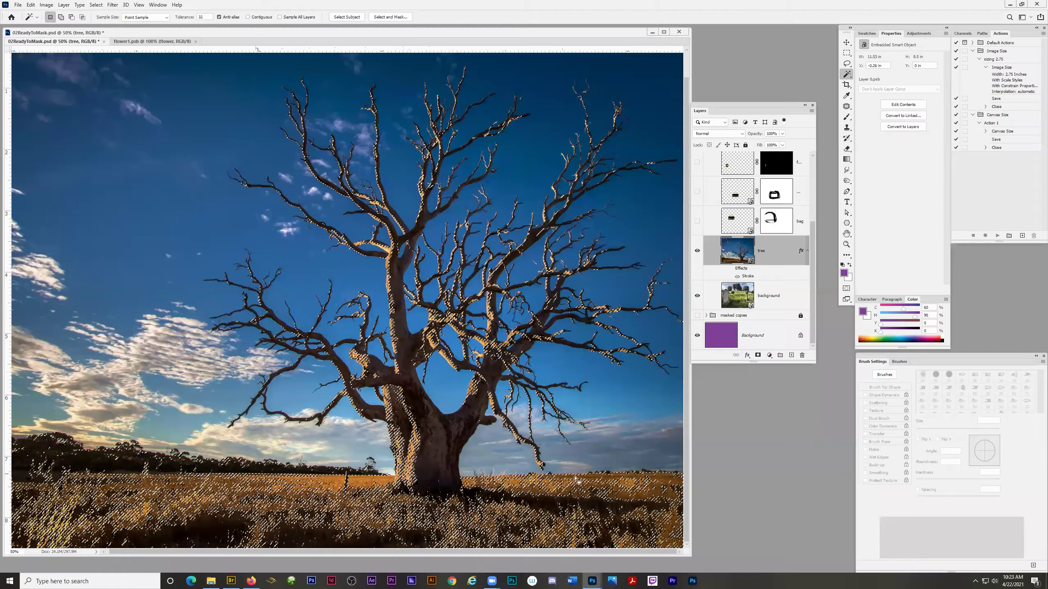
key("shift")
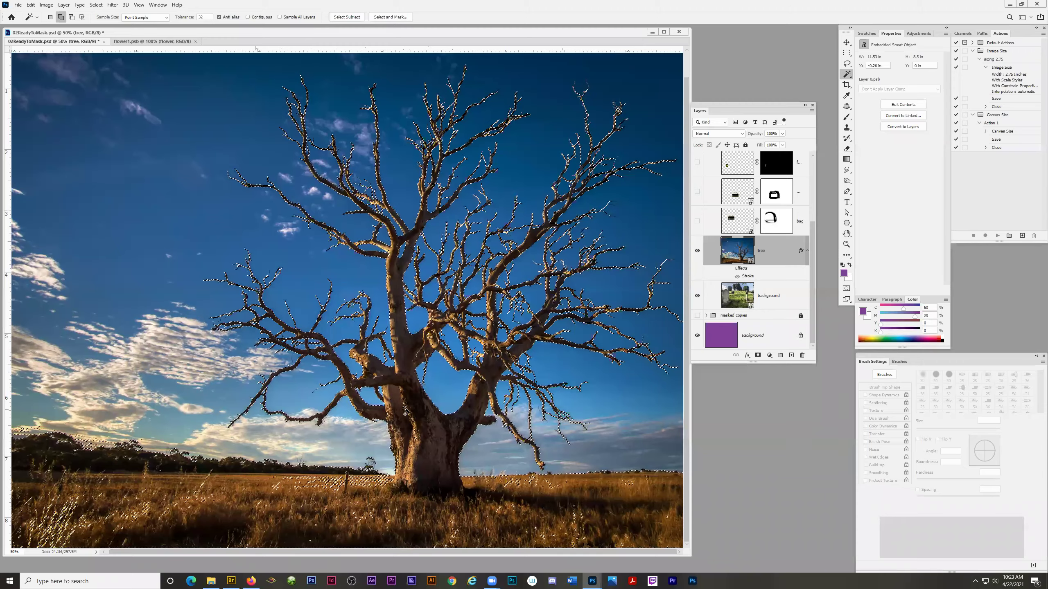
Step: Add the missed bright bark patches around the central branch fork to the Magic Wand selection
key("z")
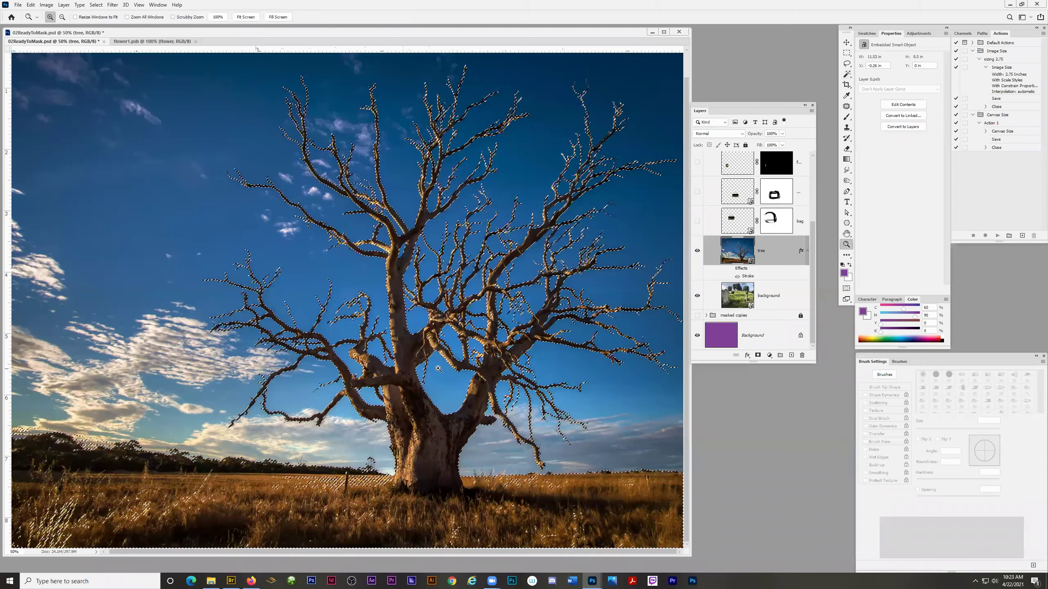
left_click(447, 372)
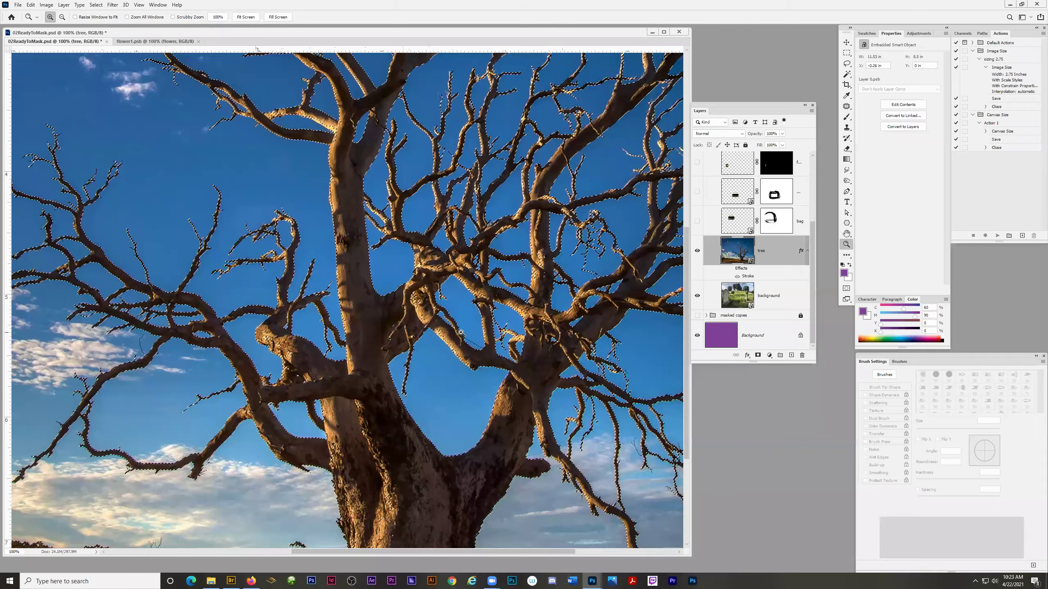
left_click(420, 307)
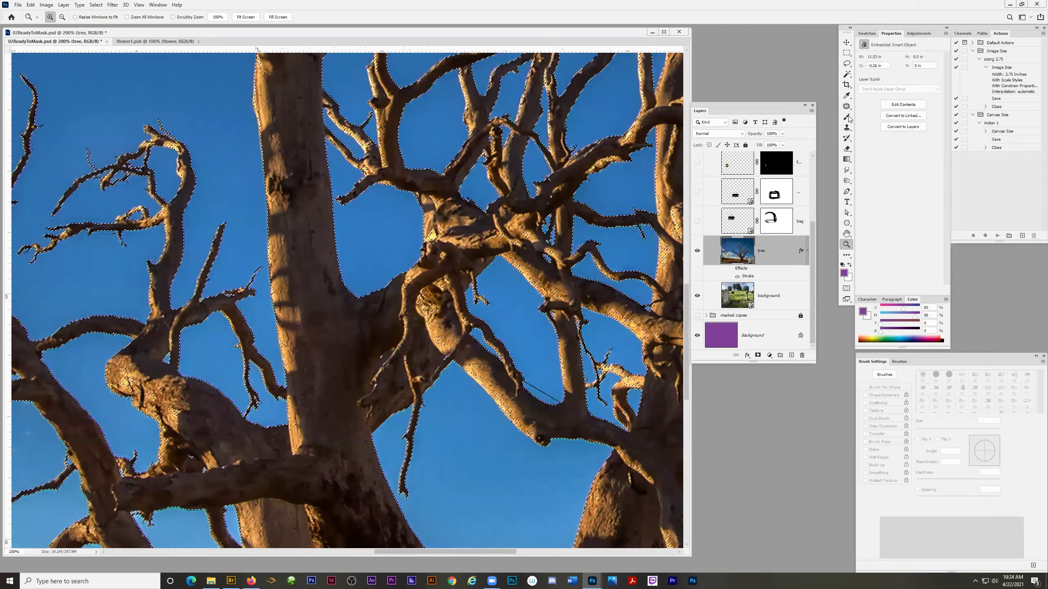
key("w")
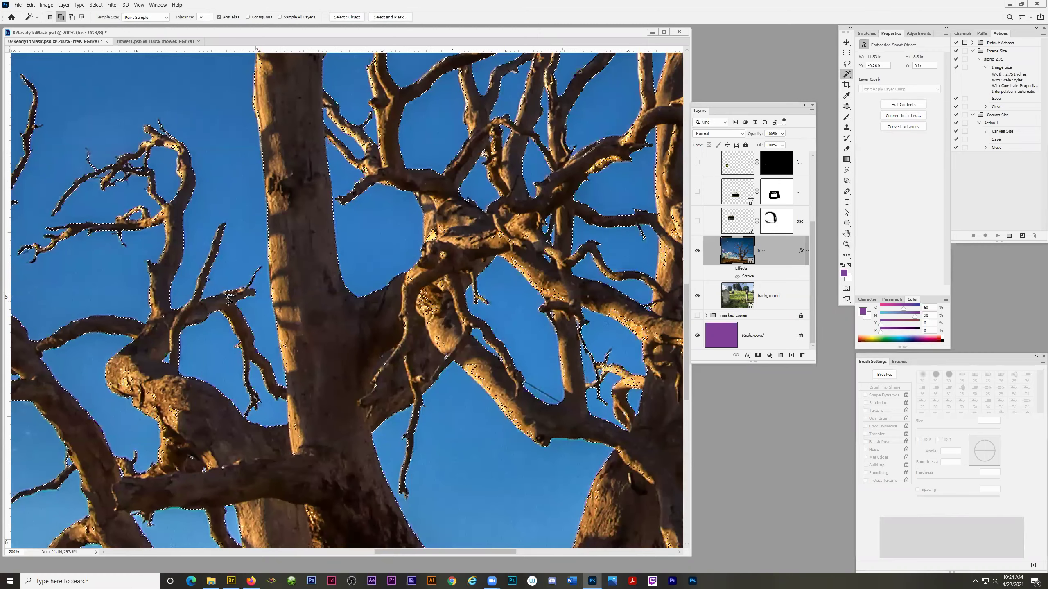
left_click(419, 306, "shift")
key("z")
left_click(437, 310)
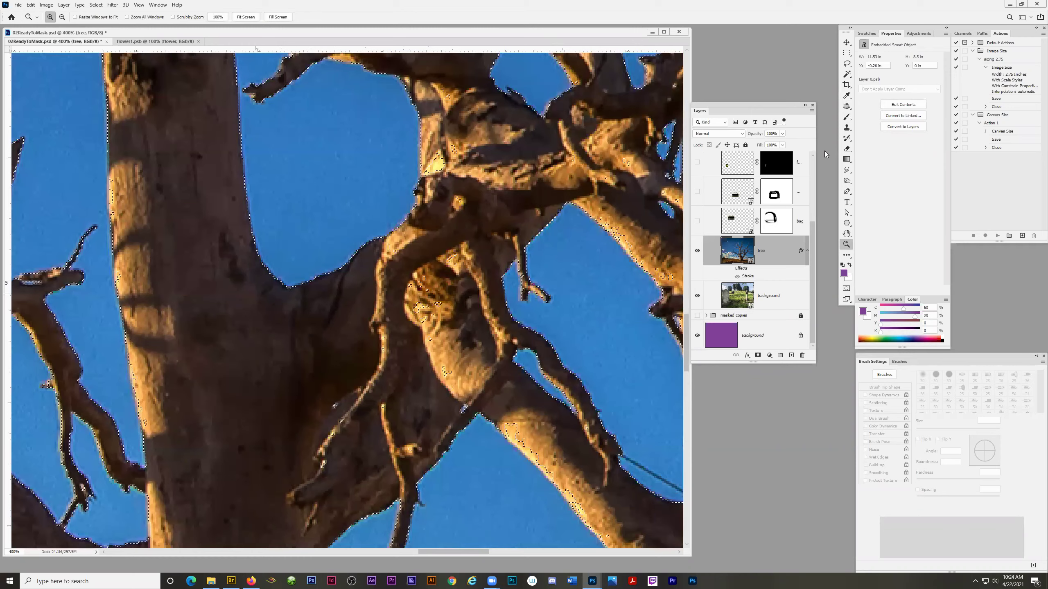
left_click(847, 75)
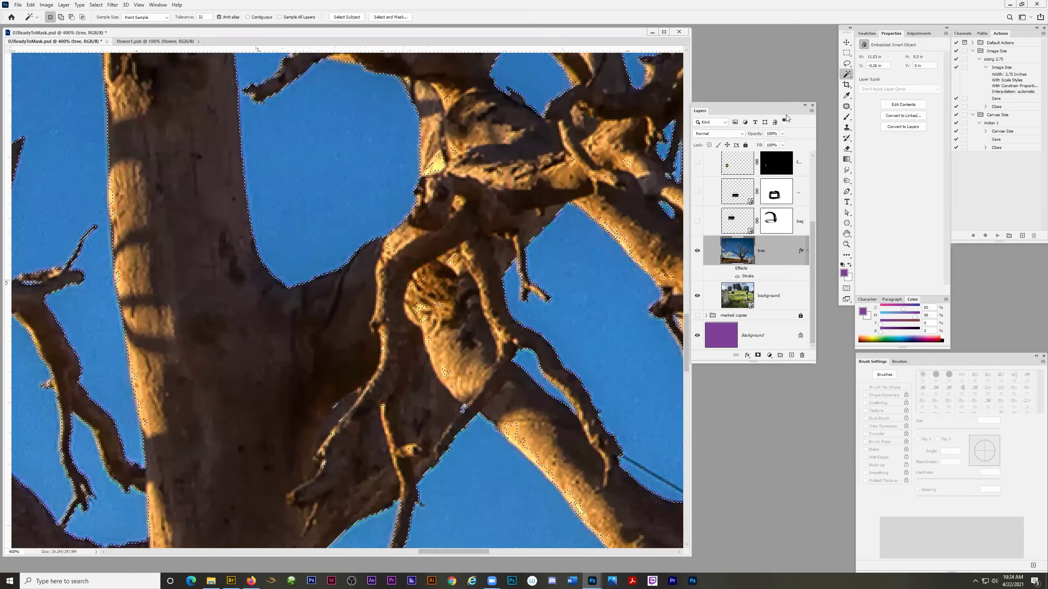
key("shift")
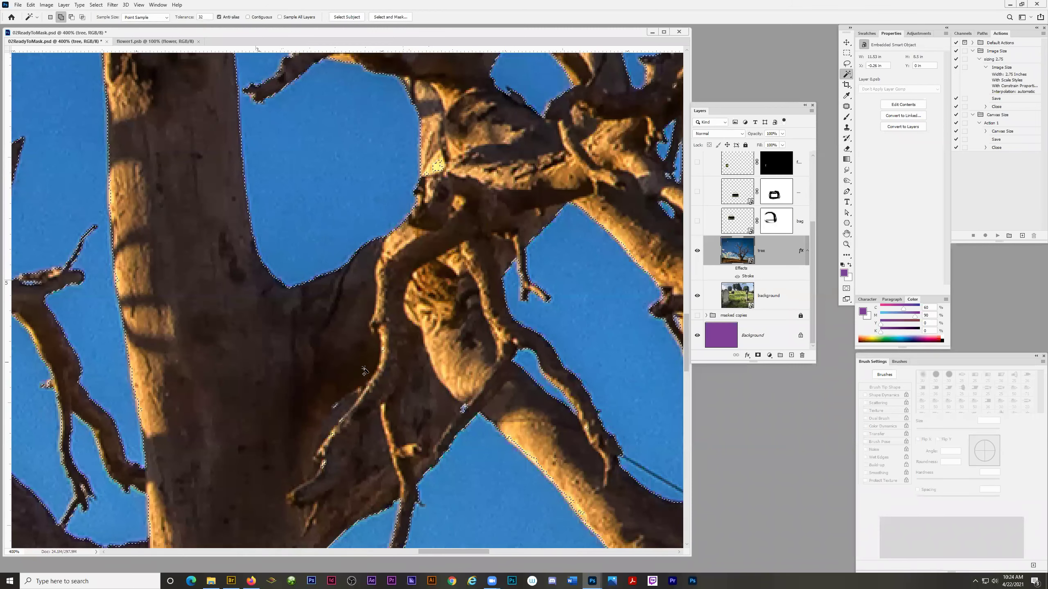
Step: Add the missed highlight on the upright branch in the tree's upper crown to the selection
key("z")
left_click(419, 330, "alt")
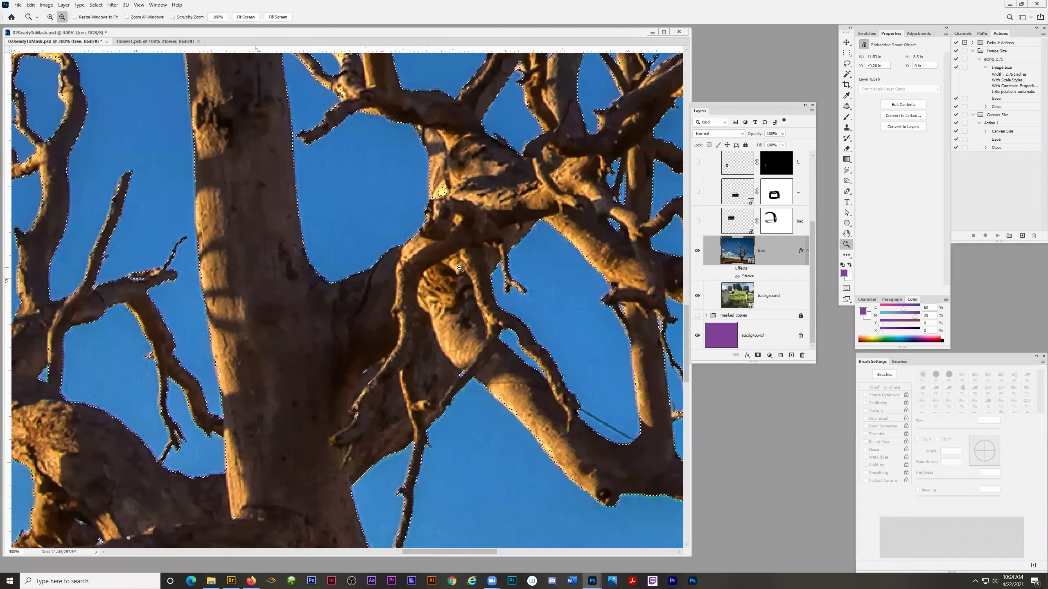
left_click(415, 308, "alt")
left_click(416, 308, "alt")
left_click(422, 312, "alt")
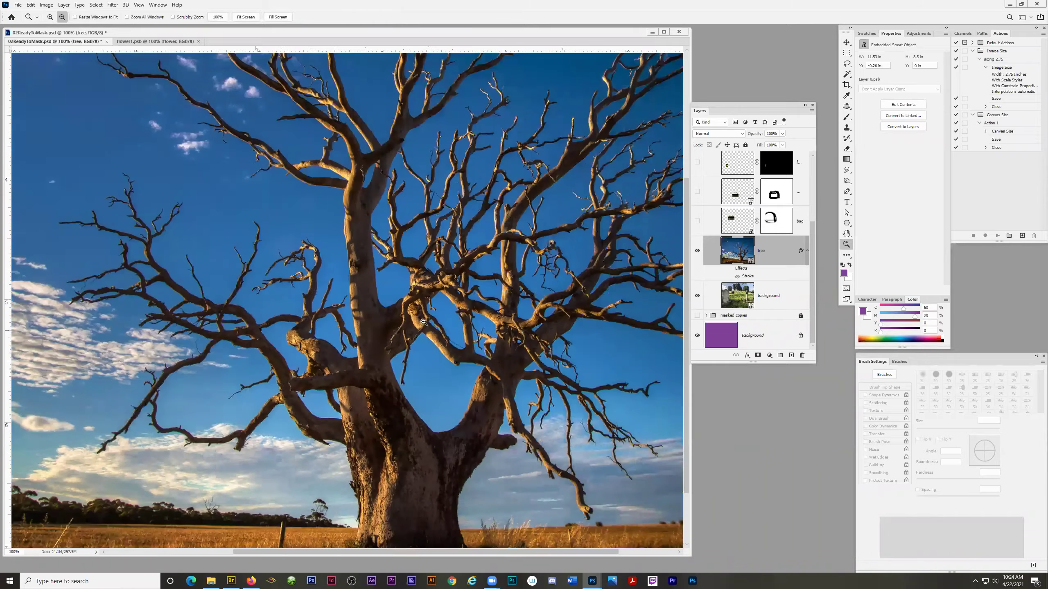
left_click_drag(429, 318, 407, 214)
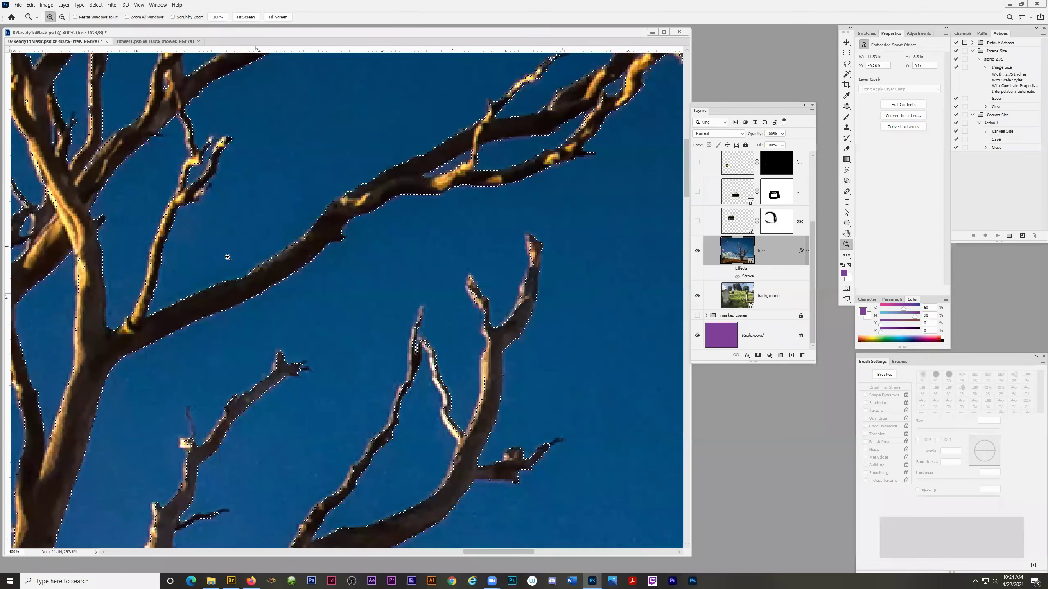
scroll(157, 147, "up", 6)
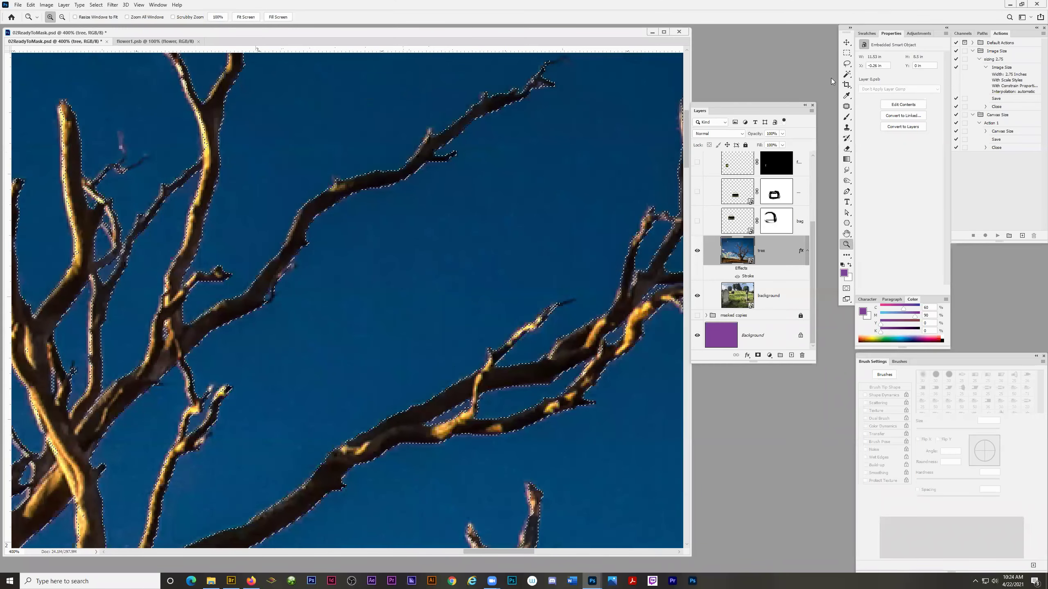
left_click(846, 74)
key("shift")
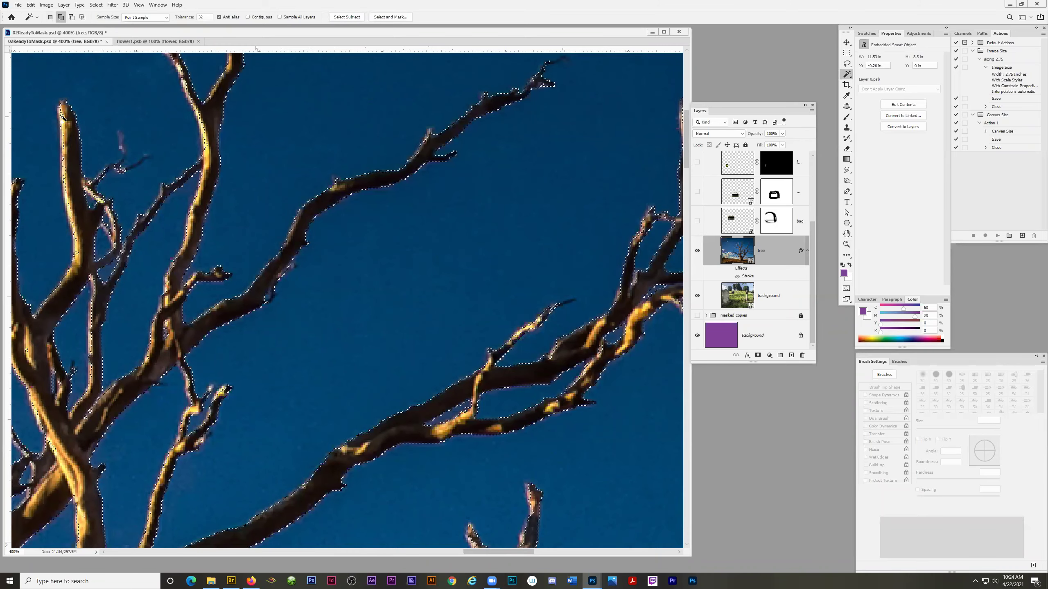
left_click(65, 141, "shift")
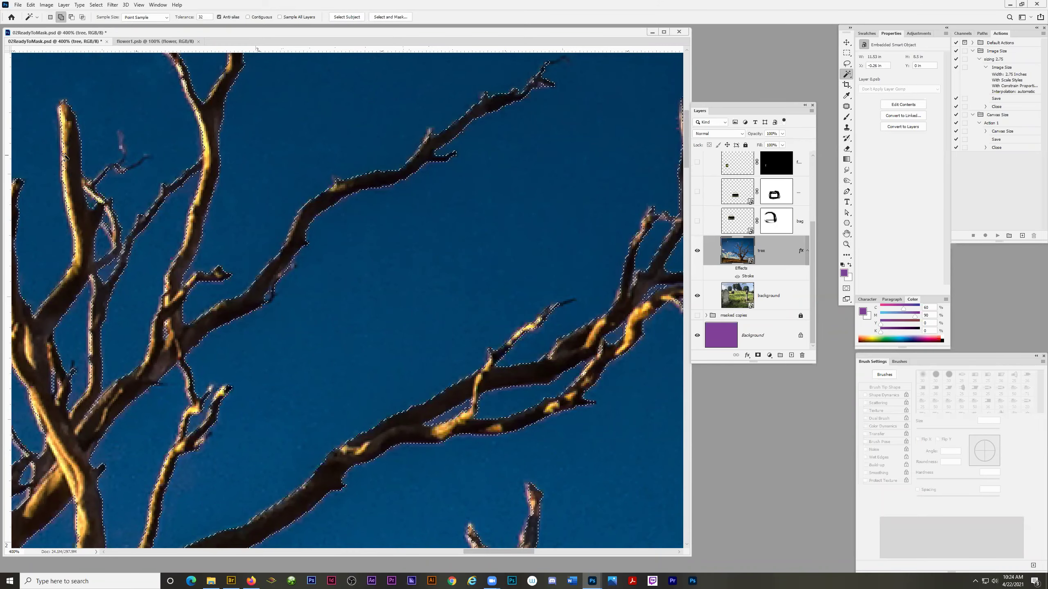
Step: Add the thin purple-toned twig tips at the upper right of the tree to the selection
key("z")
left_click(206, 300, "alt")
left_click(205, 300, "alt")
left_click(393, 323, "alt")
left_click(476, 192)
left_click(475, 192)
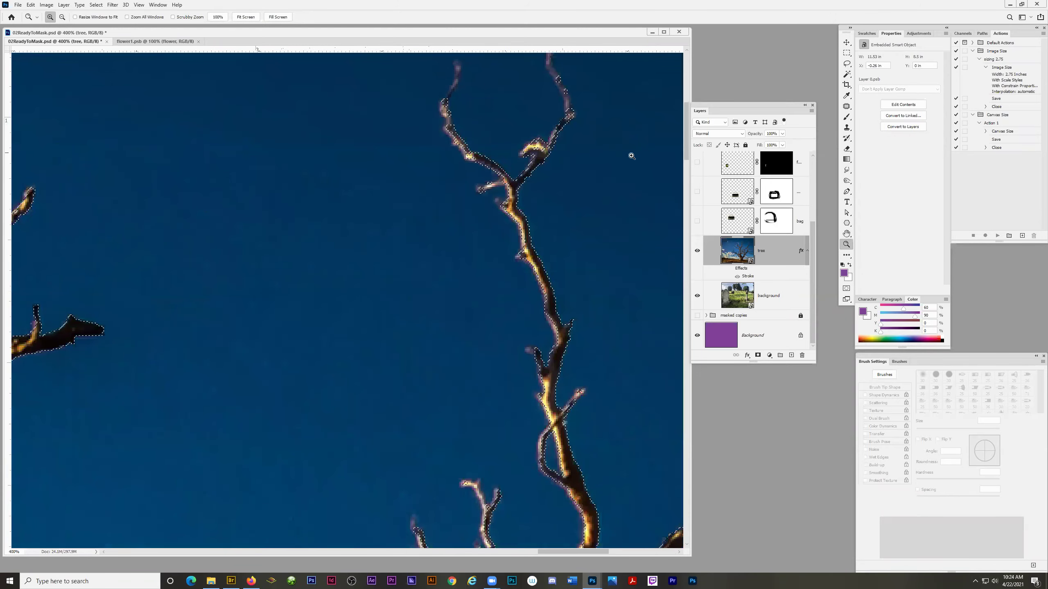
key("w")
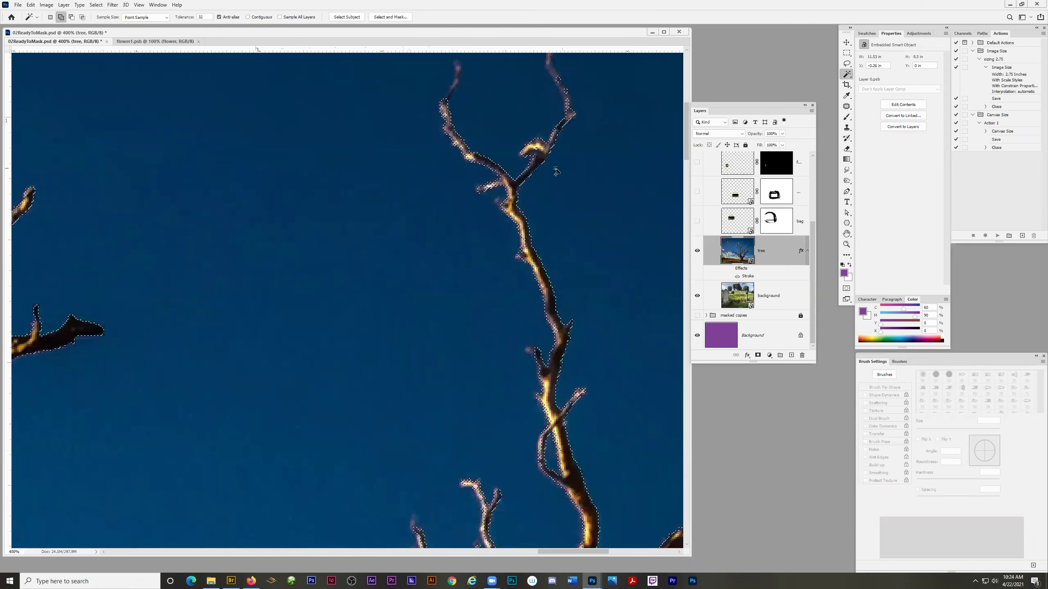
left_click(568, 97)
Step: Examine the selection edges along the branches and across the whole image for missed twigs and stray sky areas
key("z")
scroll(265, 271, "down", 5)
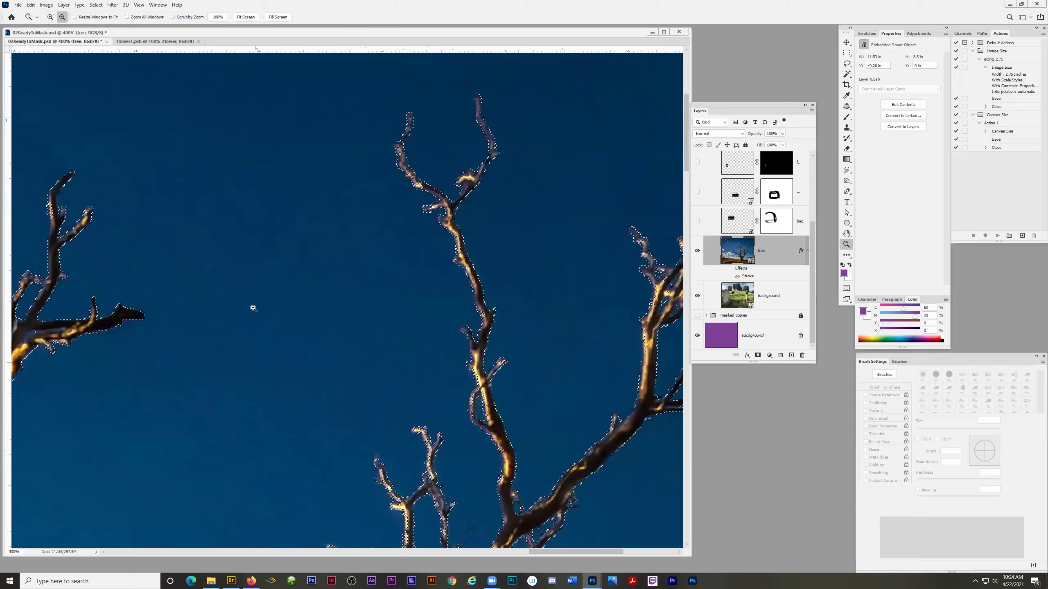
scroll(108, 312, "down", 3)
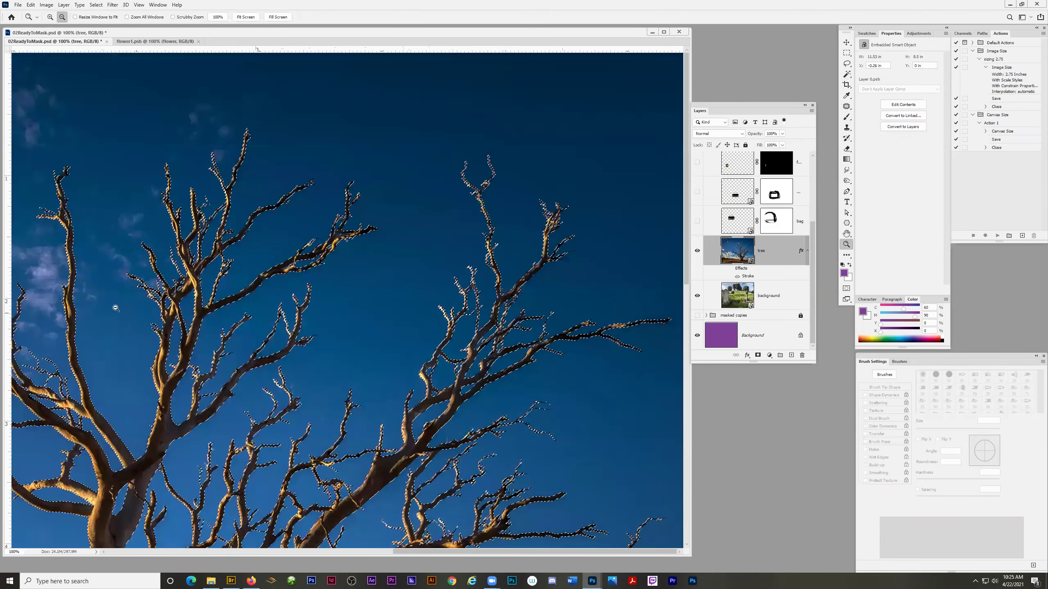
scroll(202, 212, "up", 3)
scroll(202, 213, "up", 3)
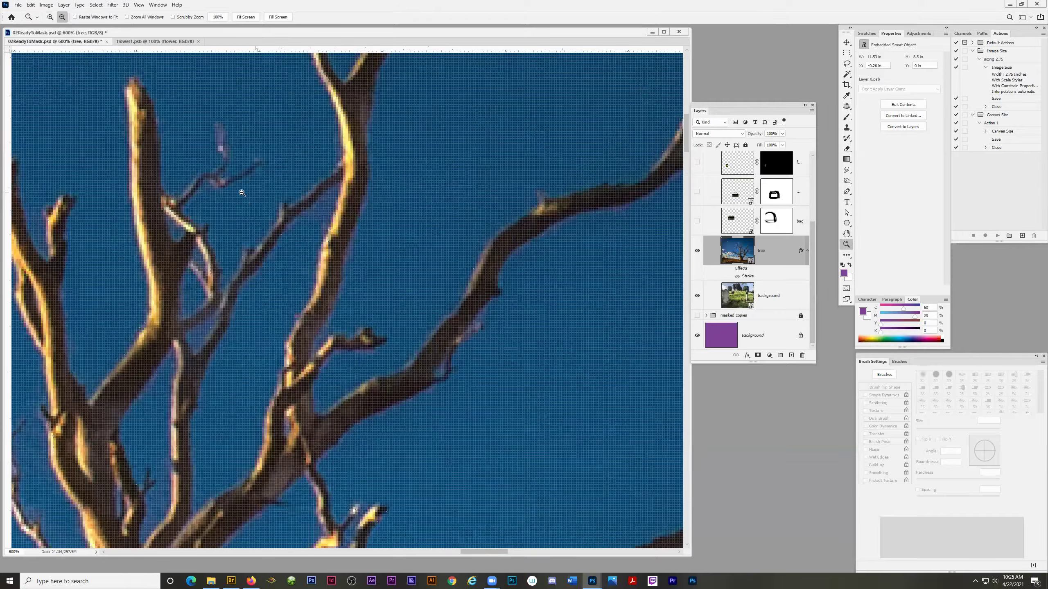
left_click(272, 197, "alt")
scroll(275, 197, "down", 5)
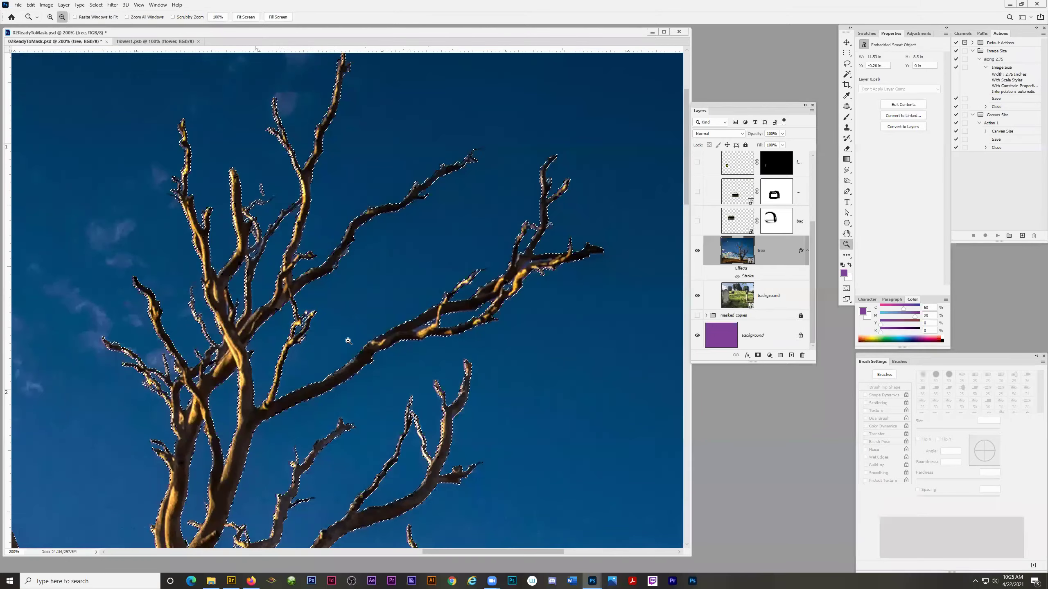
scroll(366, 341, "down", 6)
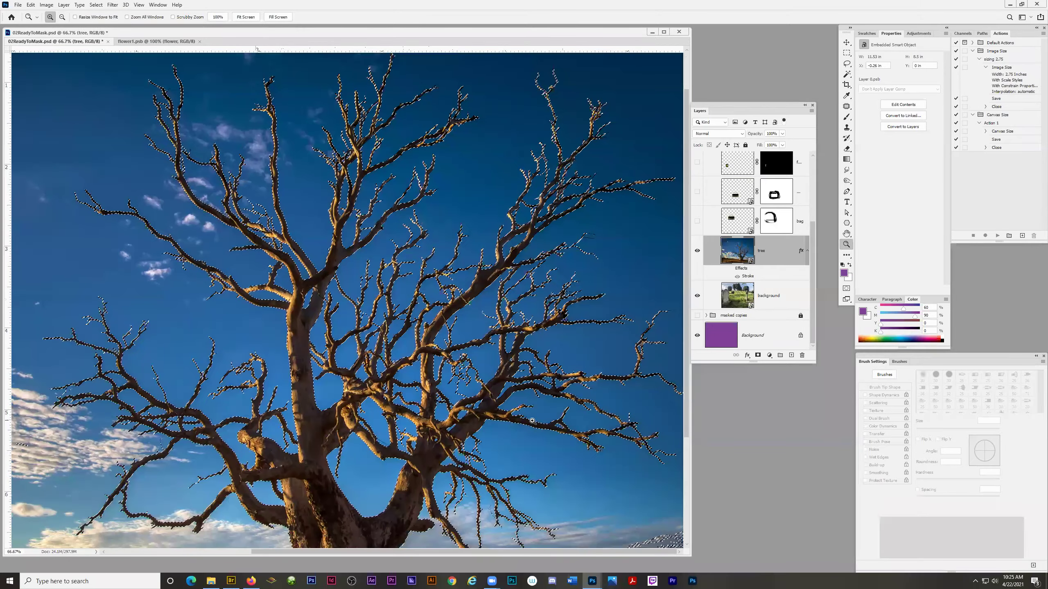
scroll(543, 447, "down", 1)
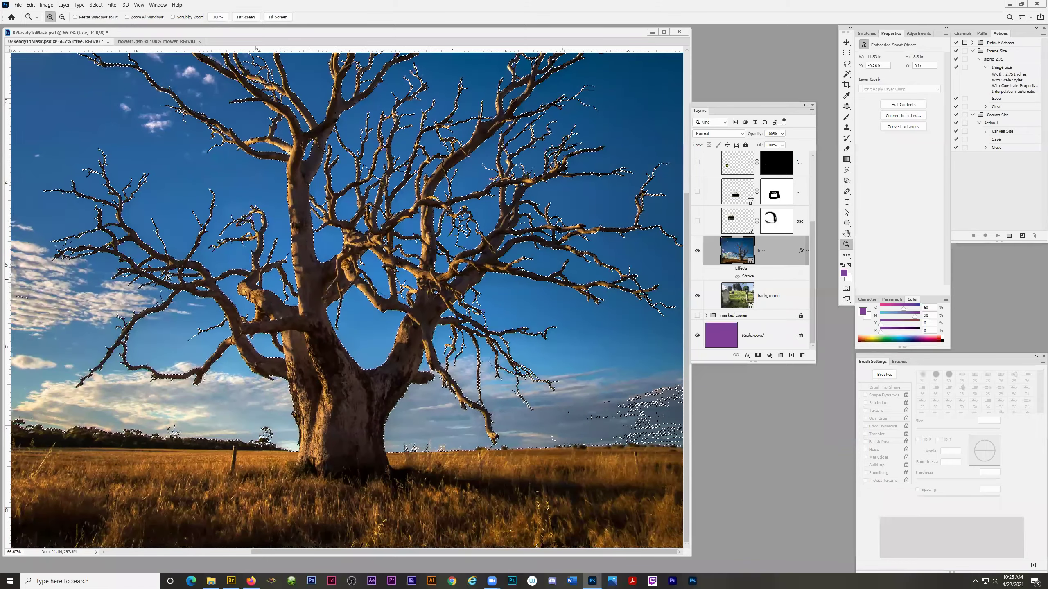
left_click(399, 287, "alt")
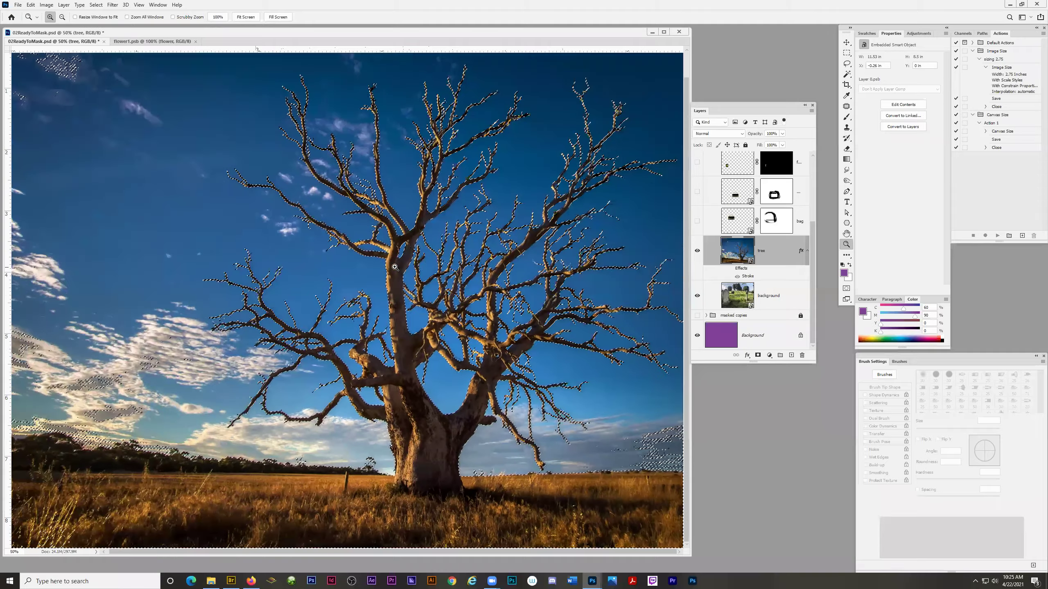
left_click(374, 279, "alt")
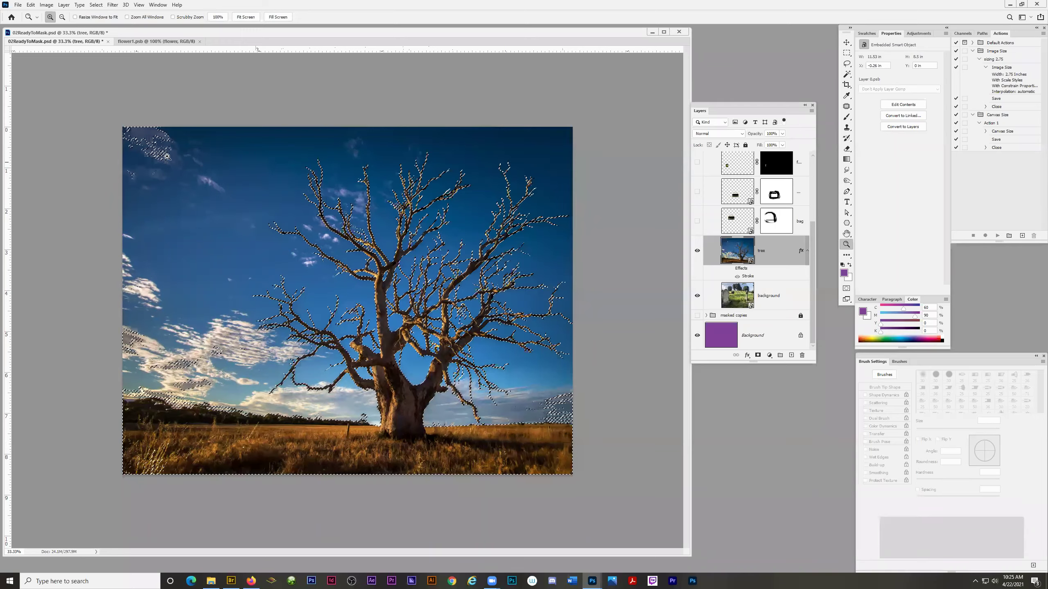
Step: Add a layer mask to the tree layer from the selection and hide the graveyard image layer
left_click(757, 356)
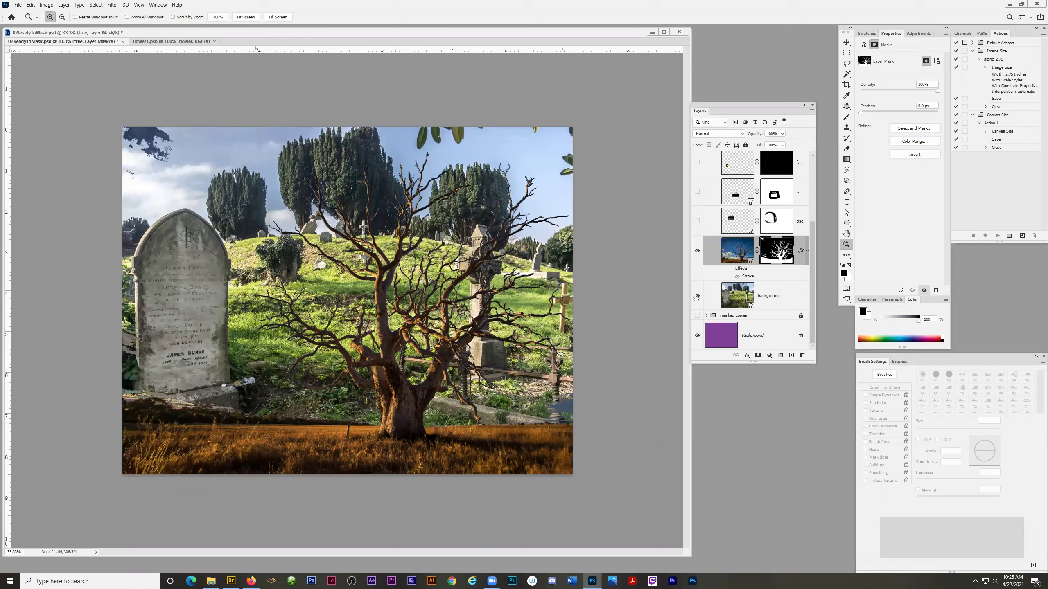
left_click(697, 296)
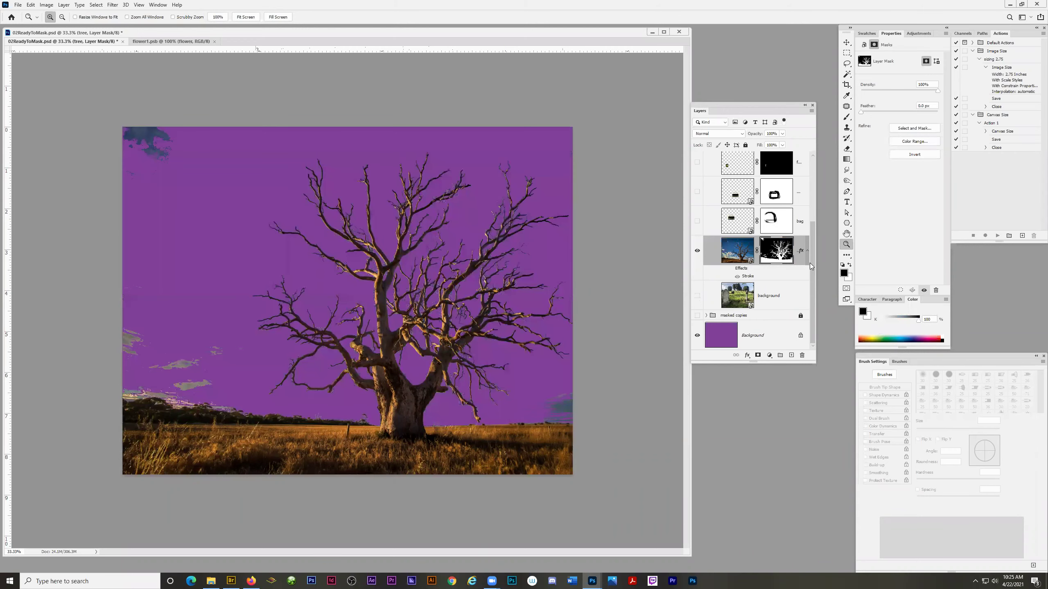
left_click(696, 337)
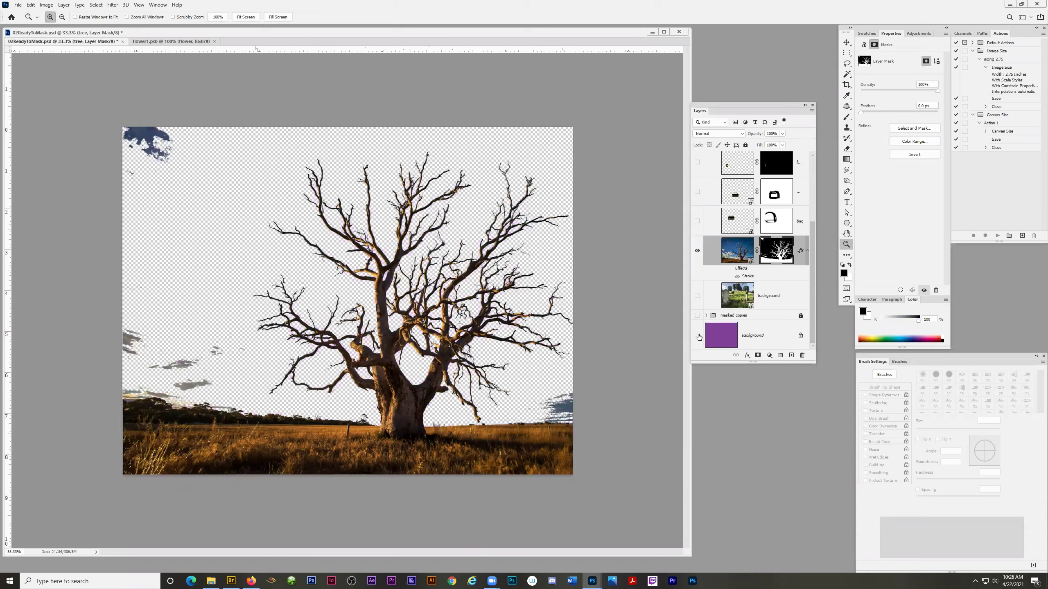
left_click(696, 335)
Step: Fill the bottom purple Background layer with white and make the tree layer's image active again
left_click(751, 341)
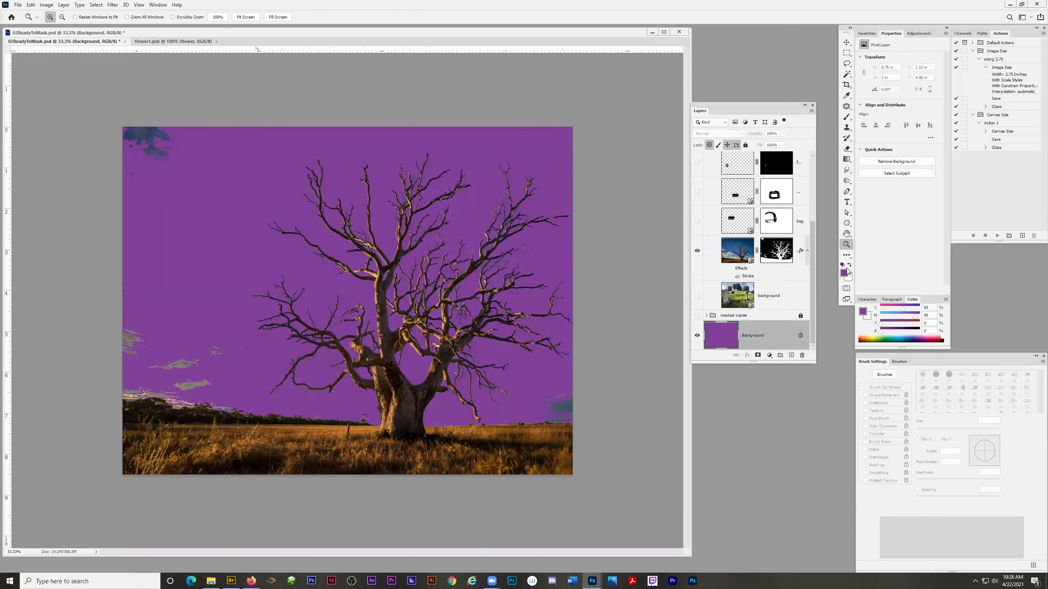
left_click(849, 266)
key("alt+BackSpace")
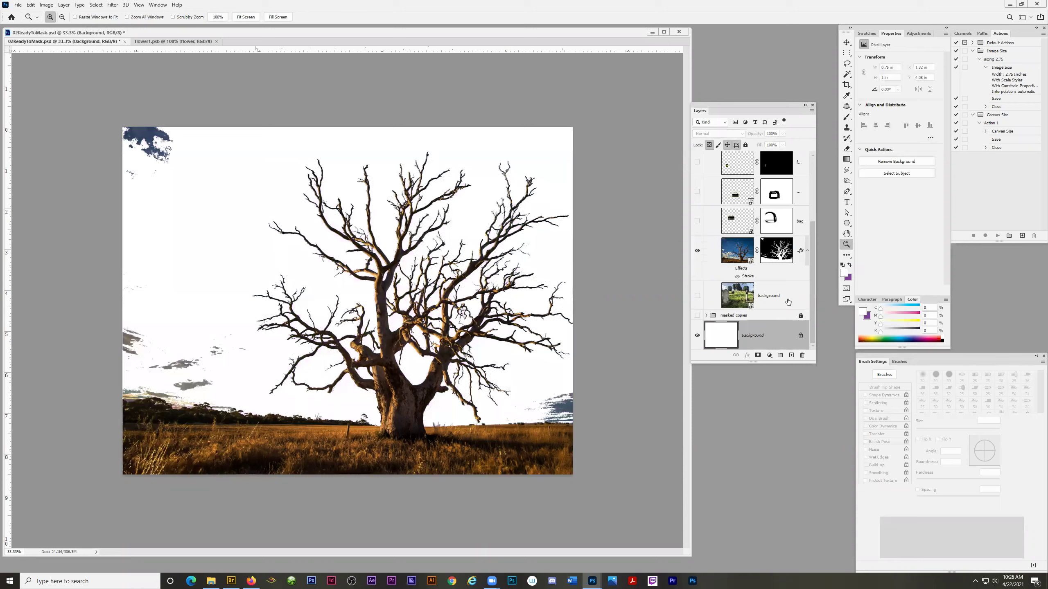
left_click(738, 252)
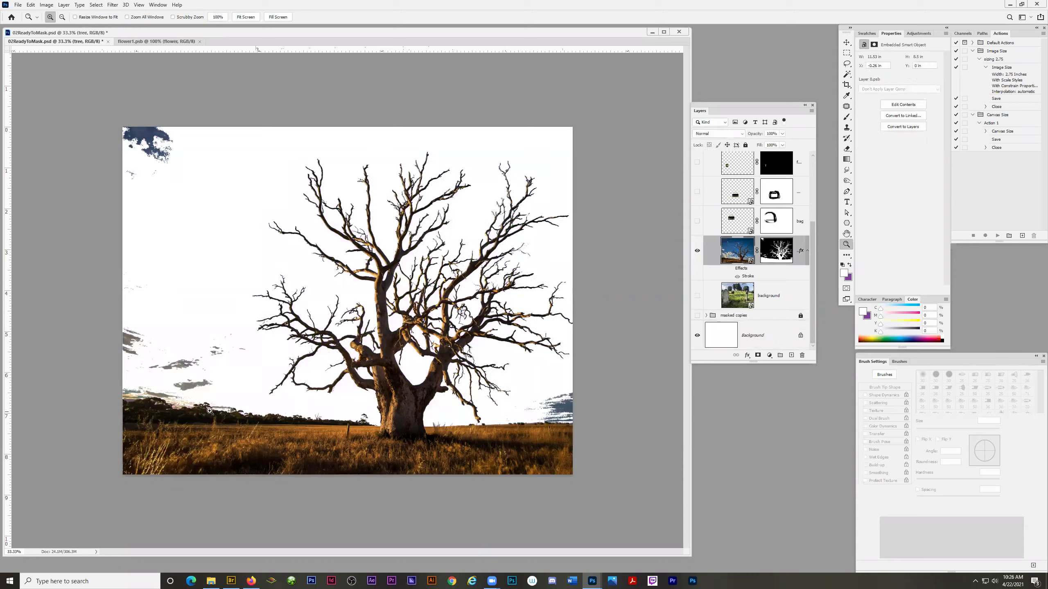
Step: Paint black on the tree layer's mask with an enlarged Hard Round brush over the stray clouds and outer field left of the tree
left_click(767, 250)
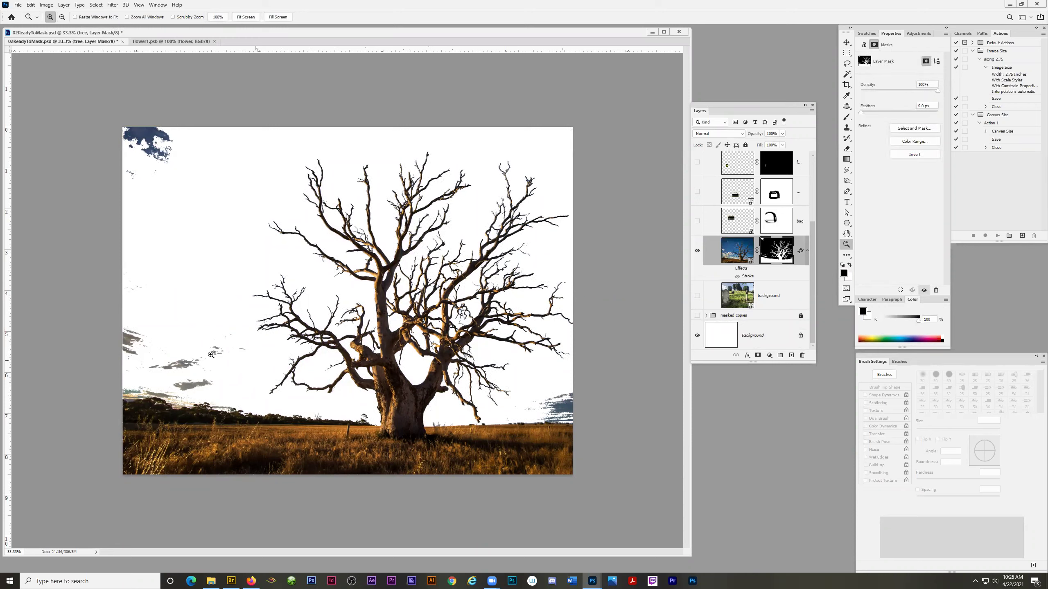
left_click(846, 117)
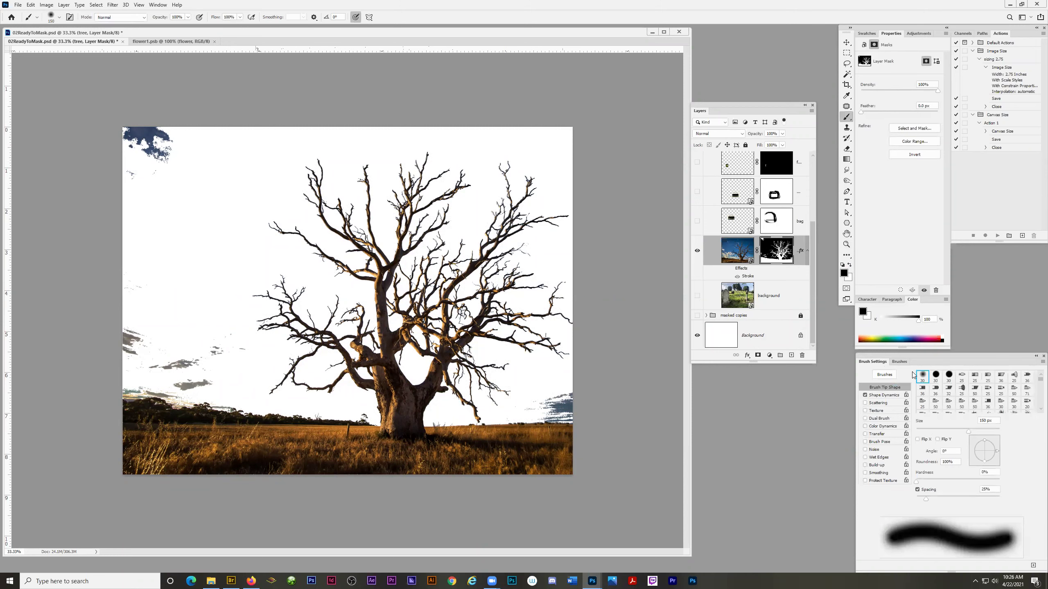
left_click(59, 18)
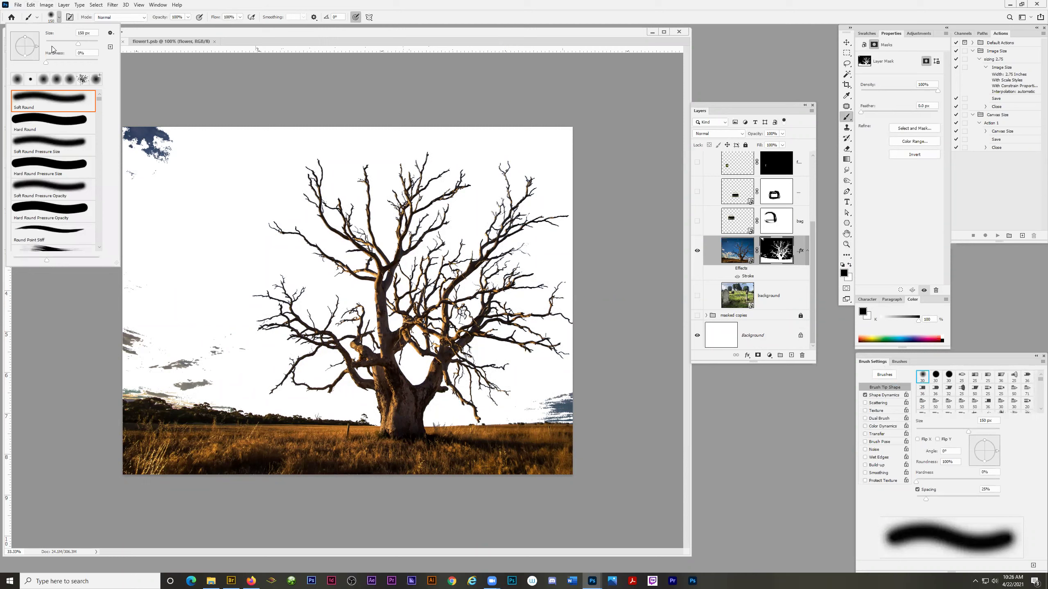
left_click(32, 121)
key("Return")
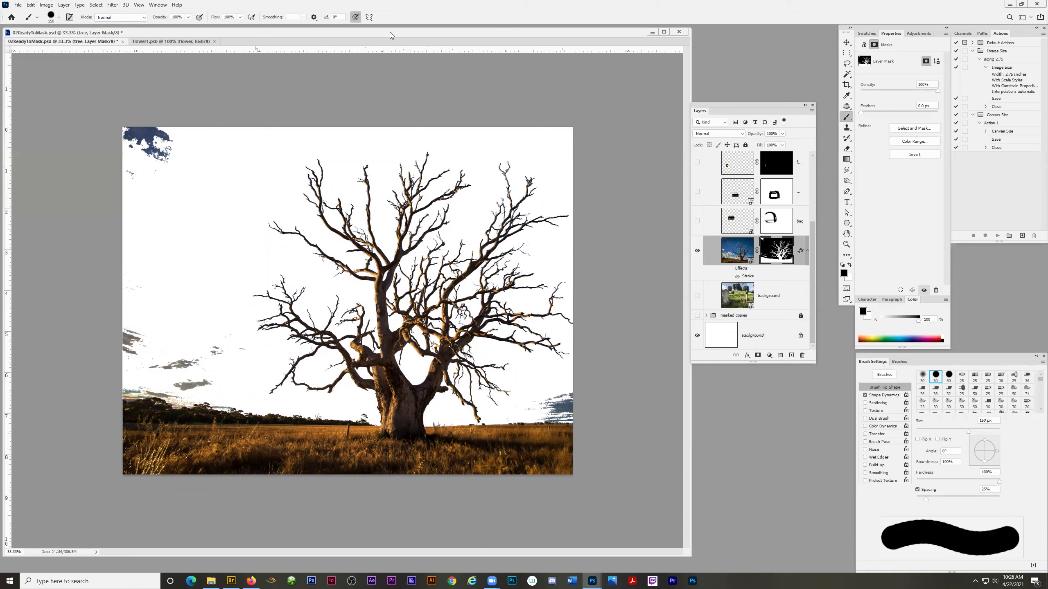
key("bracketright")
mouse_move(165, 161)
left_mouse_down()
mouse_move(112, 159)
mouse_move(138, 302)
mouse_move(122, 354)
mouse_move(125, 403)
mouse_move(162, 488)
mouse_move(199, 353)
left_mouse_up()
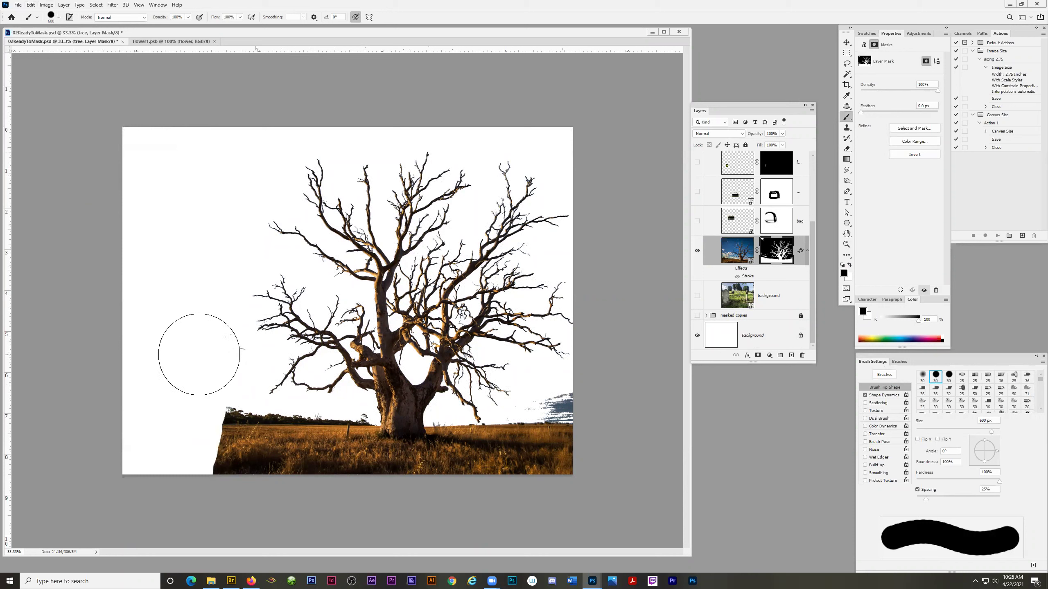
Step: Mask out the stray sky and most of the field right of the trunk with a smaller hard black brush
key("bracketleft")
key("bracketleft")
key("bracketleft")
key("bracketleft")
mouse_move(577, 400)
left_mouse_down()
mouse_move(515, 434)
mouse_move(547, 423)
mouse_move(505, 477)
mouse_move(563, 423)
mouse_move(574, 466)
mouse_move(525, 416)
mouse_move(495, 454)
mouse_move(437, 472)
mouse_move(460, 441)
left_mouse_up()
key("bracketleft")
key("bracketleft")
key("bracketleft")
left_click_drag(462, 439, 485, 448)
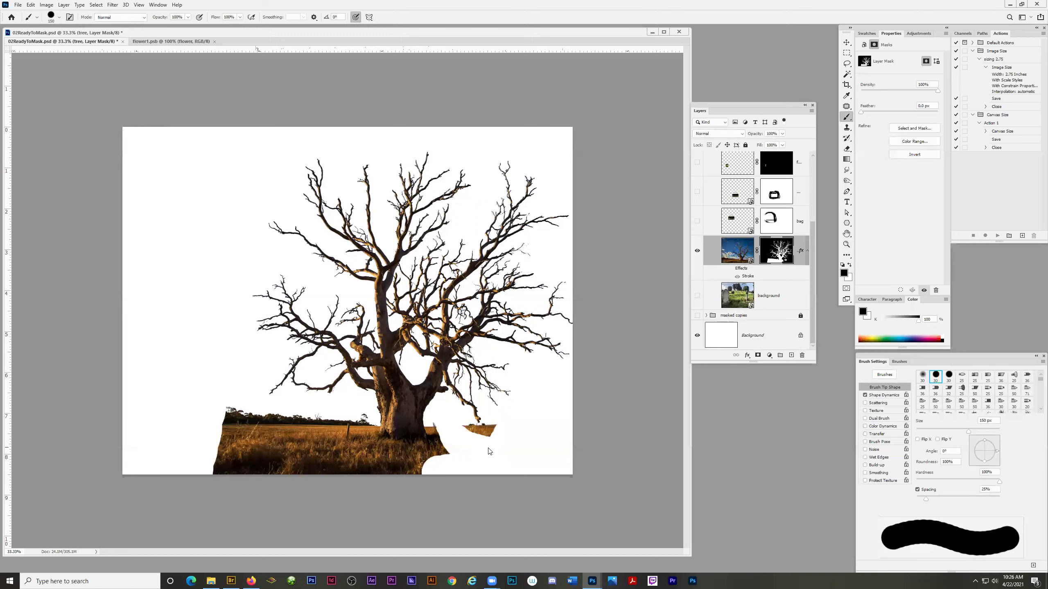
Step: Paint the remaining field left of the trunk out of the tree layer's mask
key("z")
left_click(352, 417)
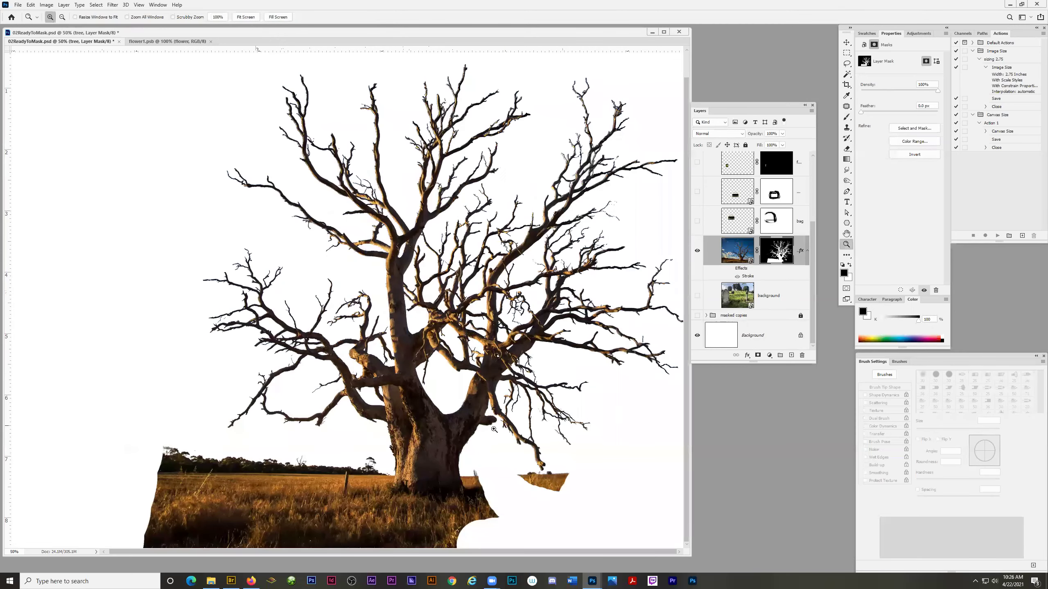
left_click(846, 116)
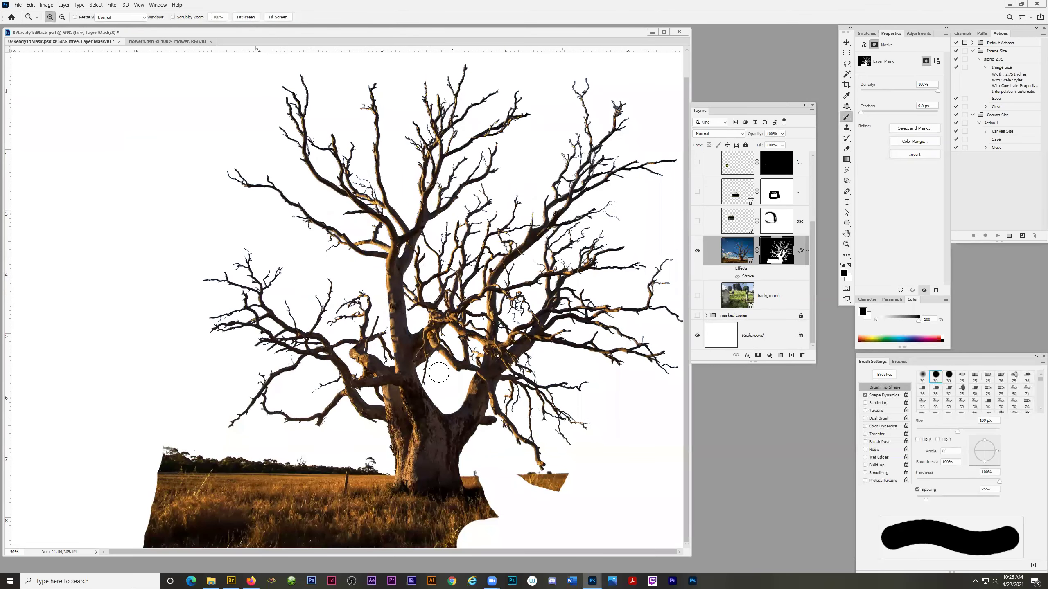
mouse_move(164, 457)
left_mouse_down()
mouse_move(254, 476)
mouse_move(171, 481)
mouse_move(146, 515)
mouse_move(70, 466)
mouse_move(181, 540)
mouse_move(188, 512)
mouse_move(272, 468)
mouse_move(310, 465)
mouse_move(247, 486)
mouse_move(219, 526)
mouse_move(362, 467)
mouse_move(360, 490)
mouse_move(280, 531)
mouse_move(180, 540)
mouse_move(222, 537)
left_mouse_up()
Step: Paint out the leftover field pieces right of and below the trunk, keeping only a small grass patch around its base
key("bracketleft")
key("bracketleft")
key("bracketleft")
mouse_move(568, 480)
left_mouse_down()
mouse_move(547, 488)
mouse_move(516, 475)
mouse_move(554, 482)
mouse_move(455, 534)
mouse_move(474, 507)
left_mouse_up()
key("bracketright")
left_click_drag(477, 471, 494, 519)
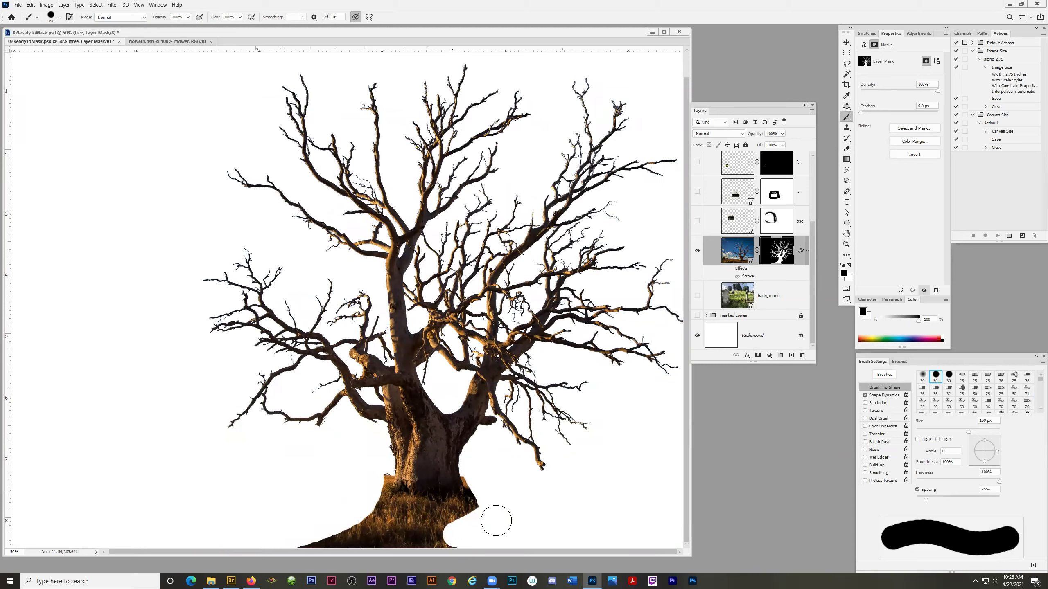
mouse_move(286, 536)
left_mouse_down()
mouse_move(524, 549)
mouse_move(330, 537)
mouse_move(324, 528)
mouse_move(468, 533)
mouse_move(384, 528)
mouse_move(339, 517)
left_mouse_up()
Step: Try trimming the grass below the trunk with 250 px hard brush strokes on the mask, undoing each attempt
key("z")
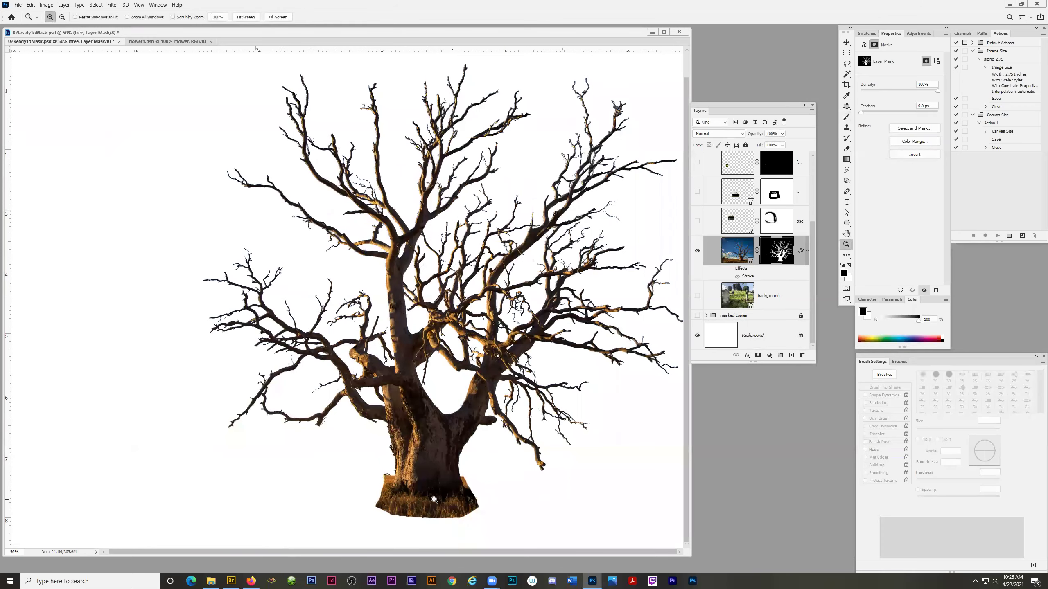
left_click(448, 477)
left_click(448, 478)
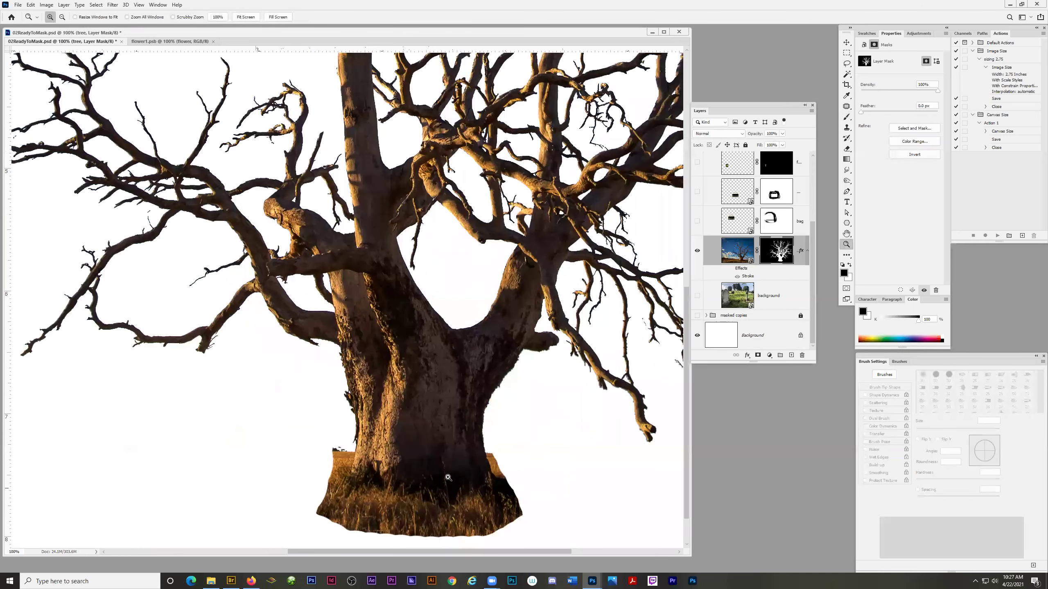
left_click(846, 116)
mouse_move(304, 499)
left_mouse_down()
mouse_move(283, 489)
mouse_move(300, 503)
left_mouse_up()
key("bracketright")
left_click_drag(413, 518, 613, 516)
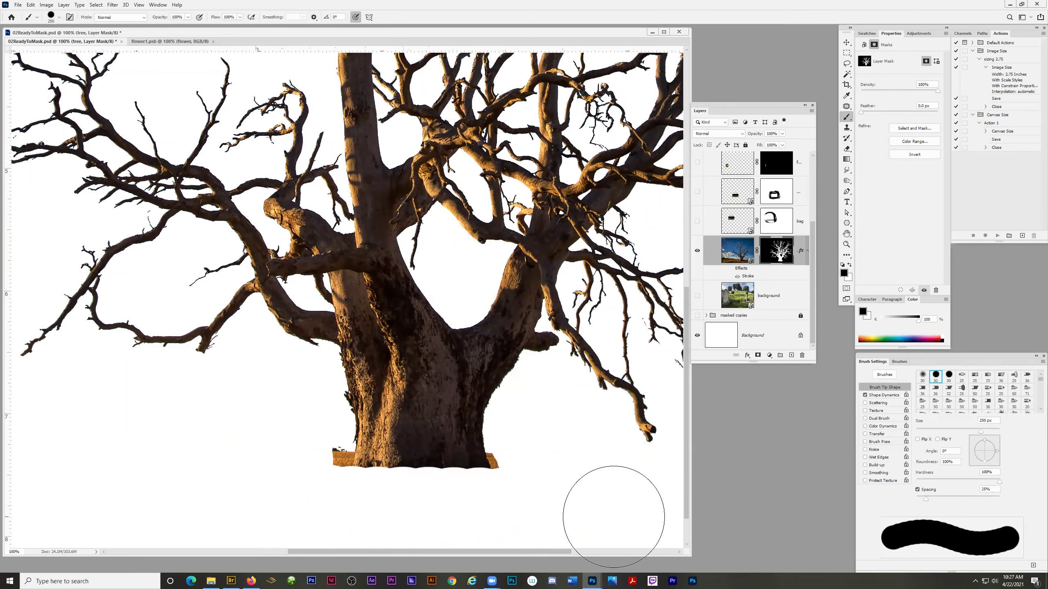
key("ctrl+z")
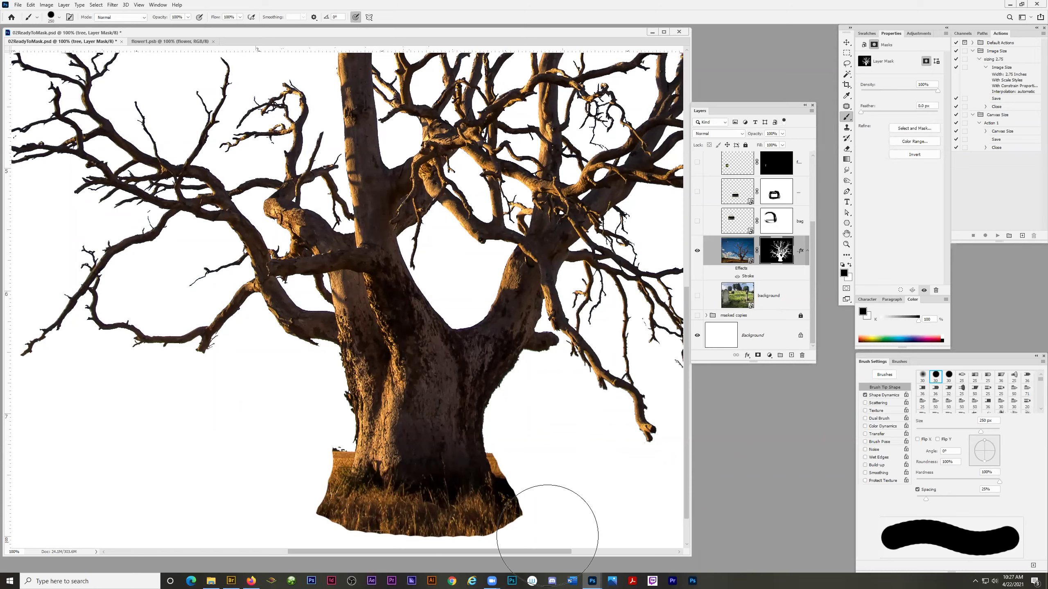
left_click_drag(548, 537, 196, 532)
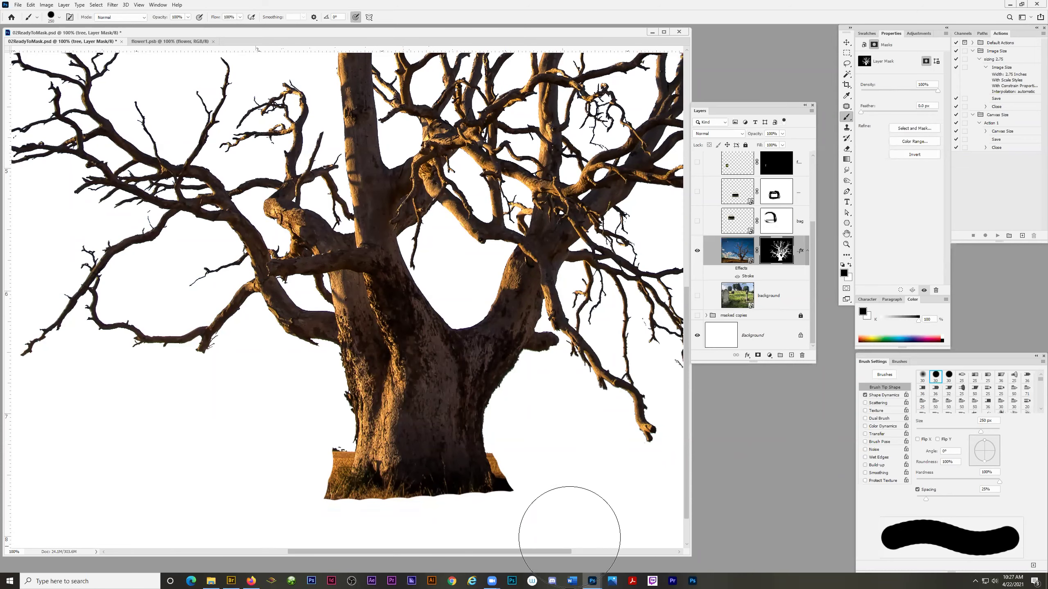
key("ctrl+z")
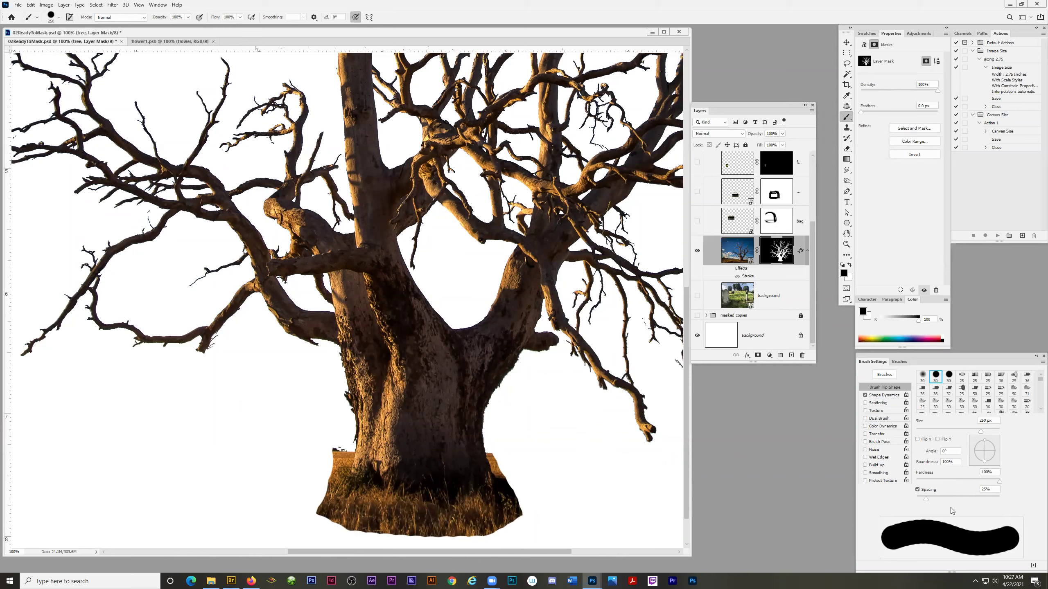
Step: Set the brush spacing to 1% and size to 175 px, and mask the lower edge of the grass patch with a straight stroke
left_click_drag(926, 502, 884, 503)
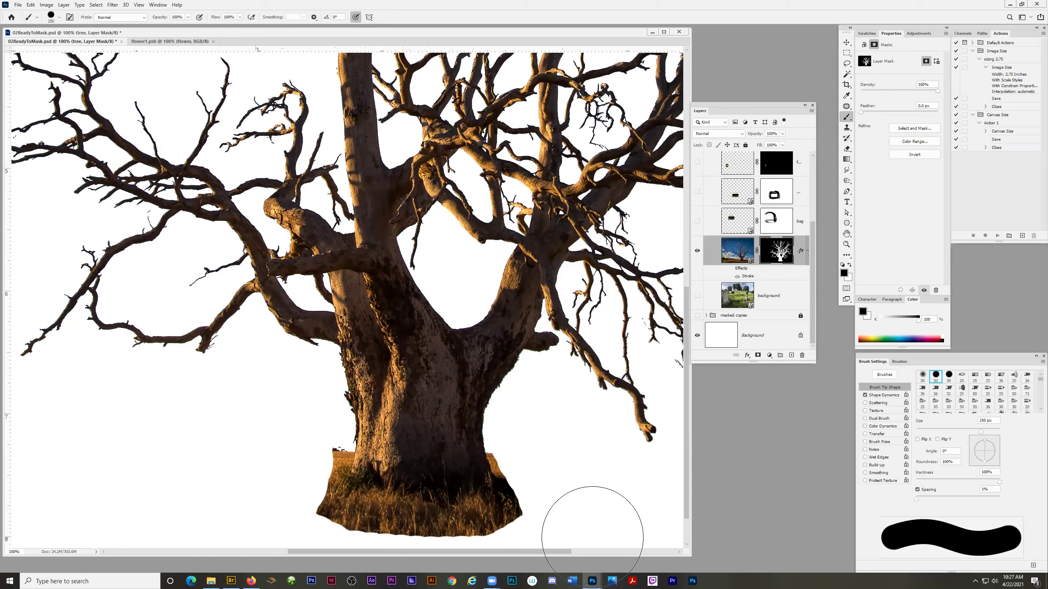
key("bracketleft")
key("bracketleft")
left_click_drag(567, 547, 382, 553)
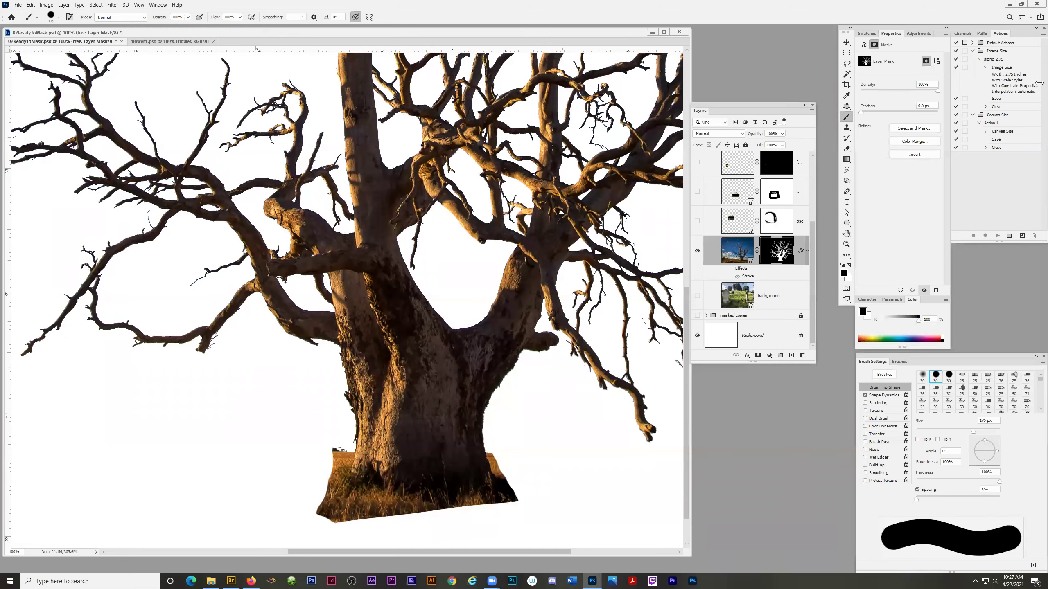
Step: Lasso the grass patch with a jagged, grass-like edge across the trunk base, fill it with black on the mask, and deselect
left_click(846, 64)
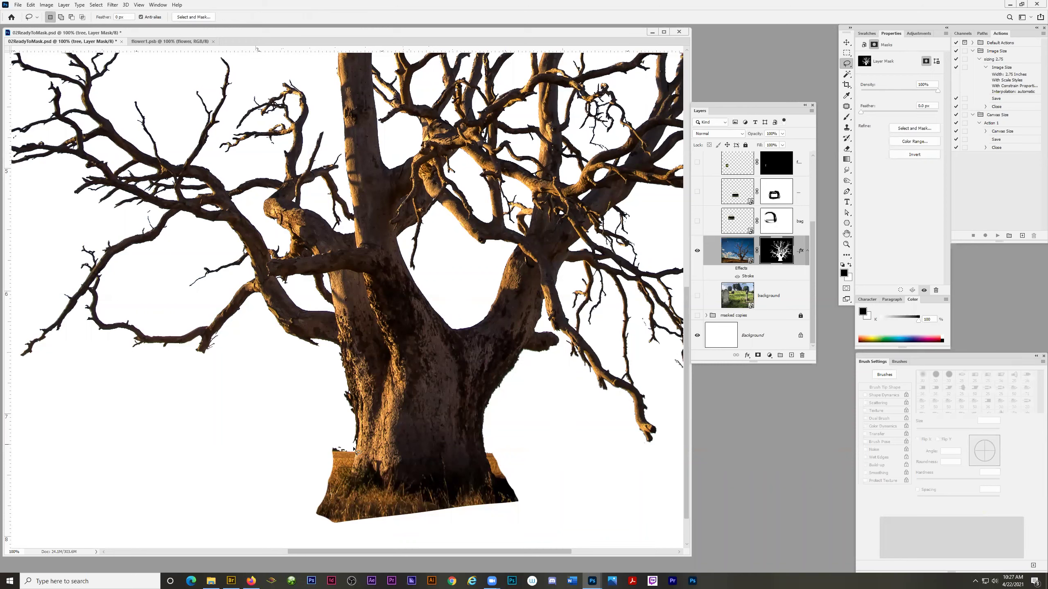
mouse_move(353, 462)
left_mouse_down()
mouse_move(349, 483)
mouse_move(370, 492)
mouse_move(434, 492)
mouse_move(484, 485)
mouse_move(488, 448)
mouse_move(539, 496)
mouse_move(515, 527)
mouse_move(320, 546)
mouse_move(260, 484)
mouse_move(295, 437)
mouse_move(353, 448)
left_mouse_up()
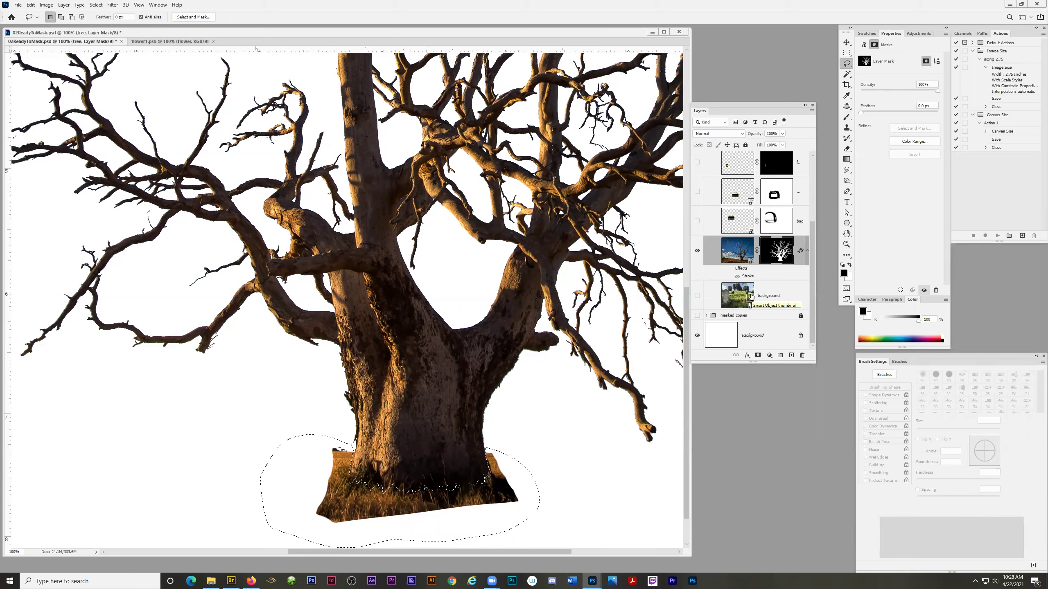
key("alt+BackSpace")
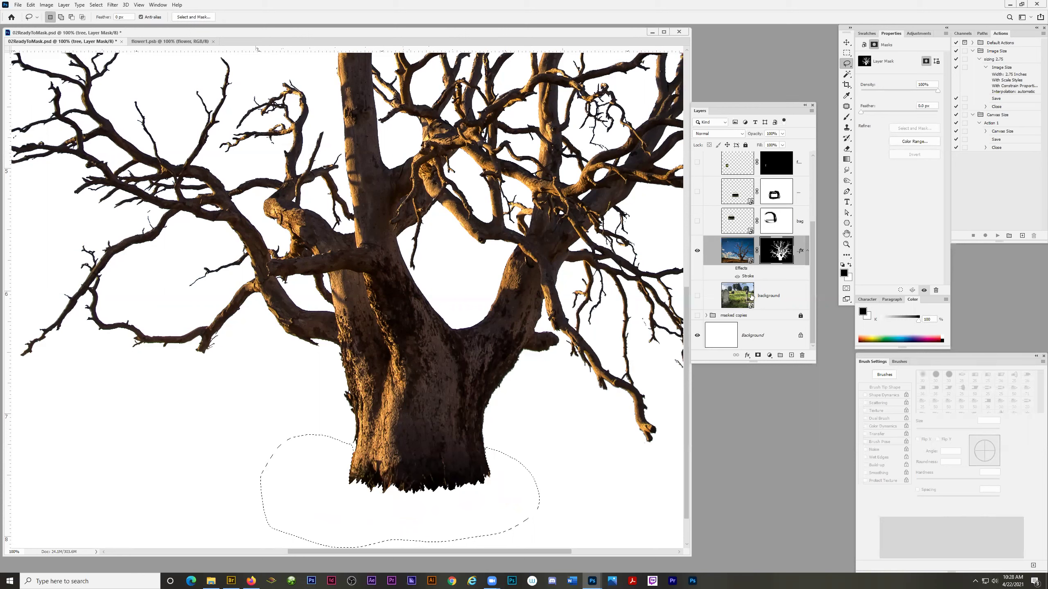
key("ctrl+d")
Step: Compare the masked tree against the graveyard background with the tree hidden and shown, and hide the graveyard layer again
left_click(696, 296)
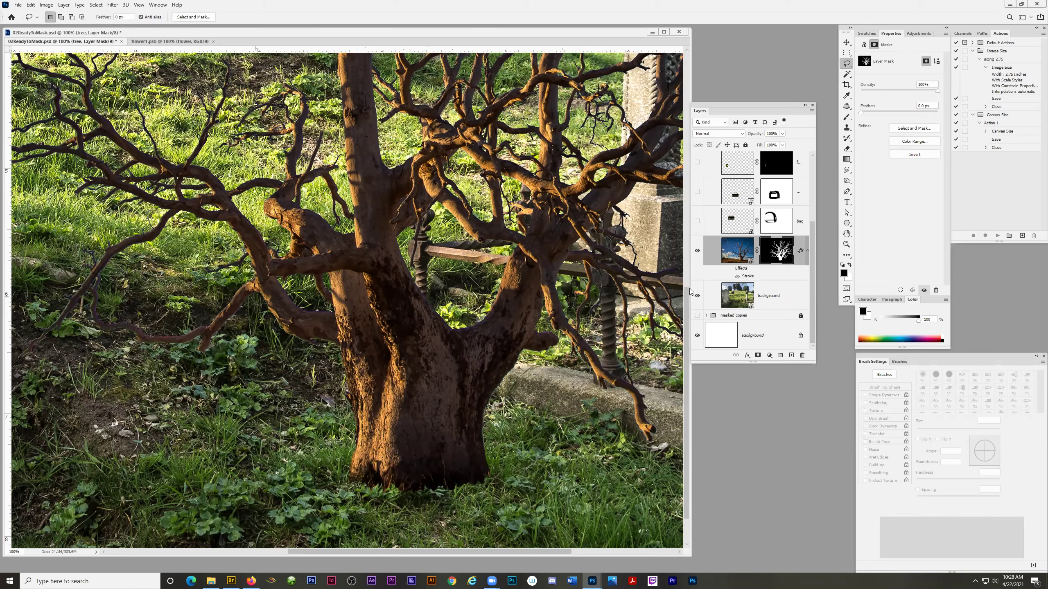
left_click(697, 252)
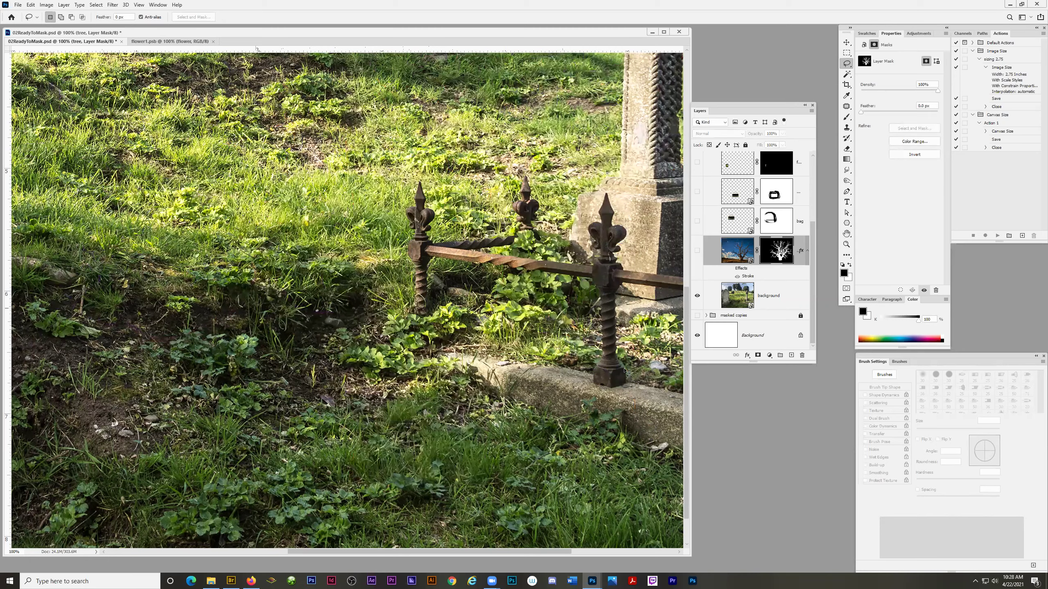
left_click(697, 253)
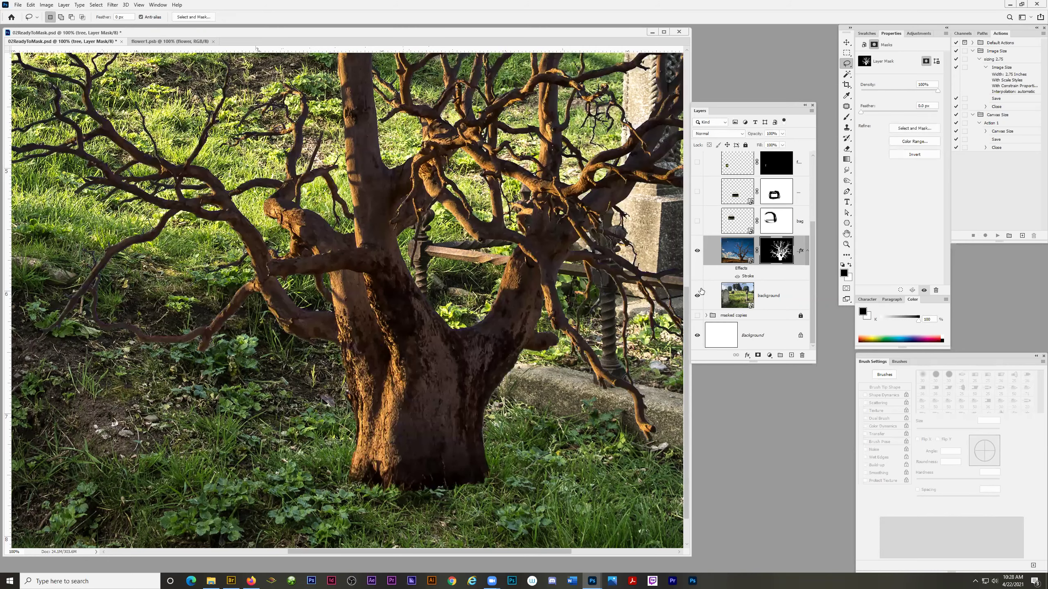
left_click(696, 297)
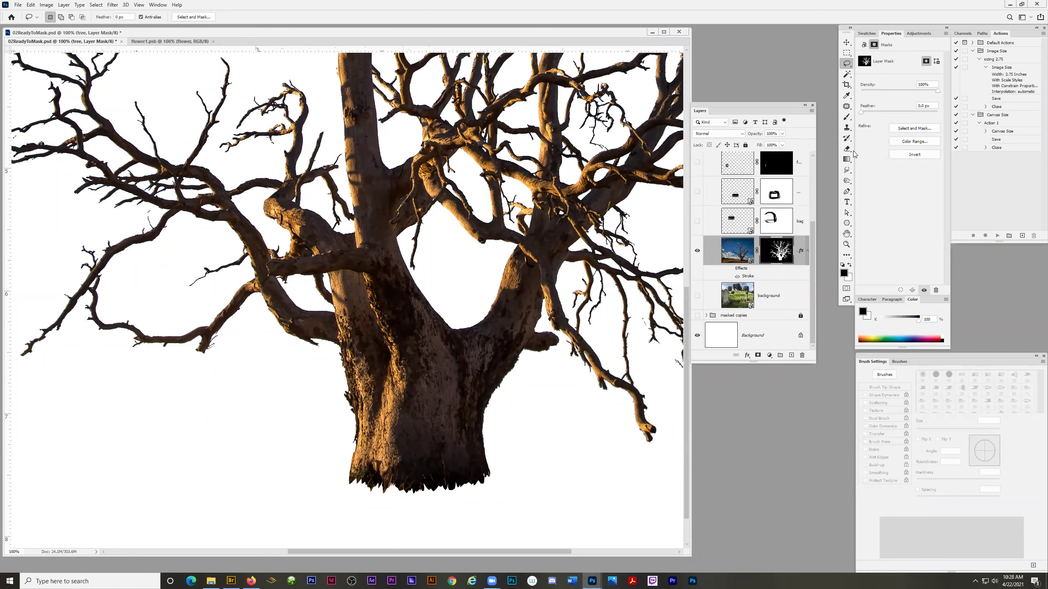
Step: Make white the Brush foreground colour and examine the branches up close for masking gaps
left_click(846, 117)
left_click(849, 264)
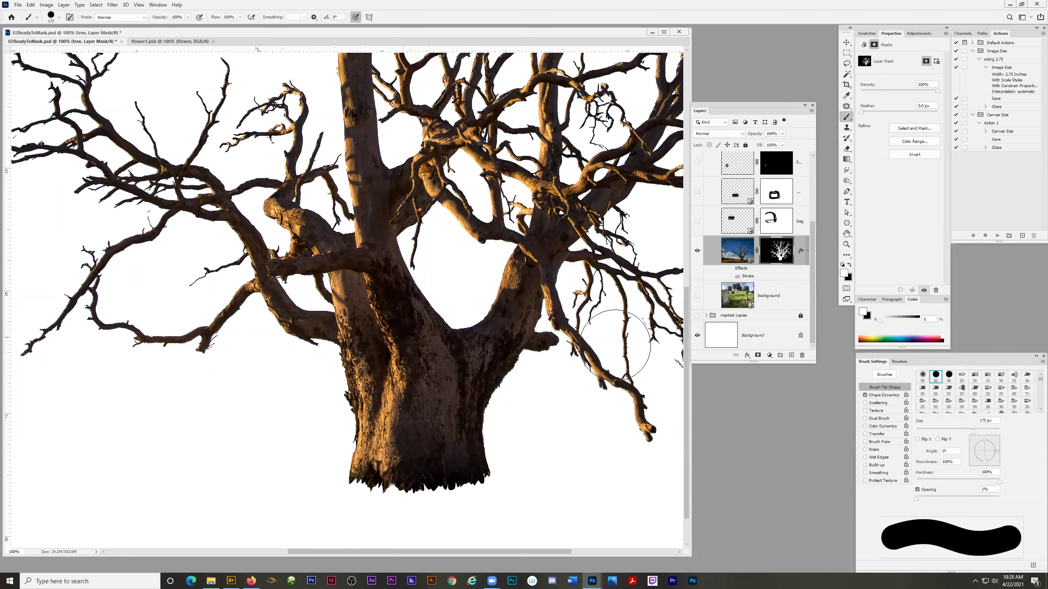
scroll(326, 255, "up", 3)
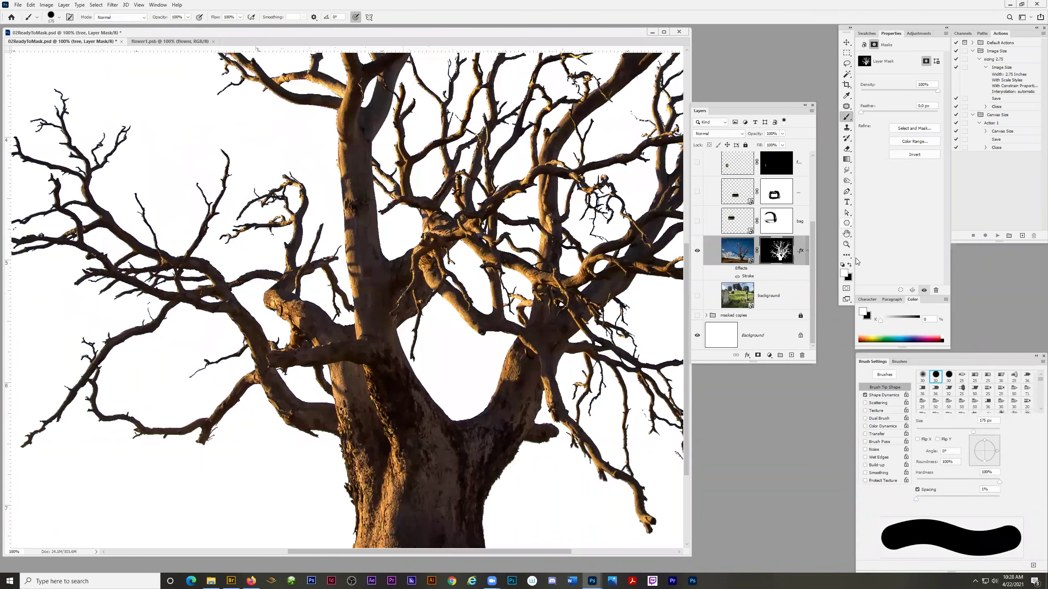
left_click(846, 245)
left_click(454, 186)
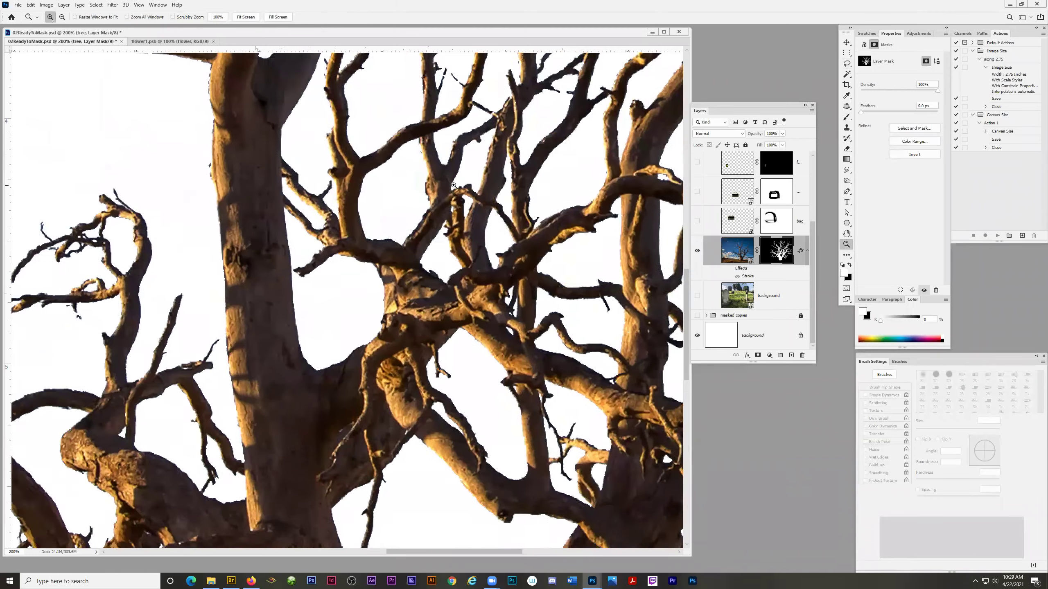
left_click(453, 185)
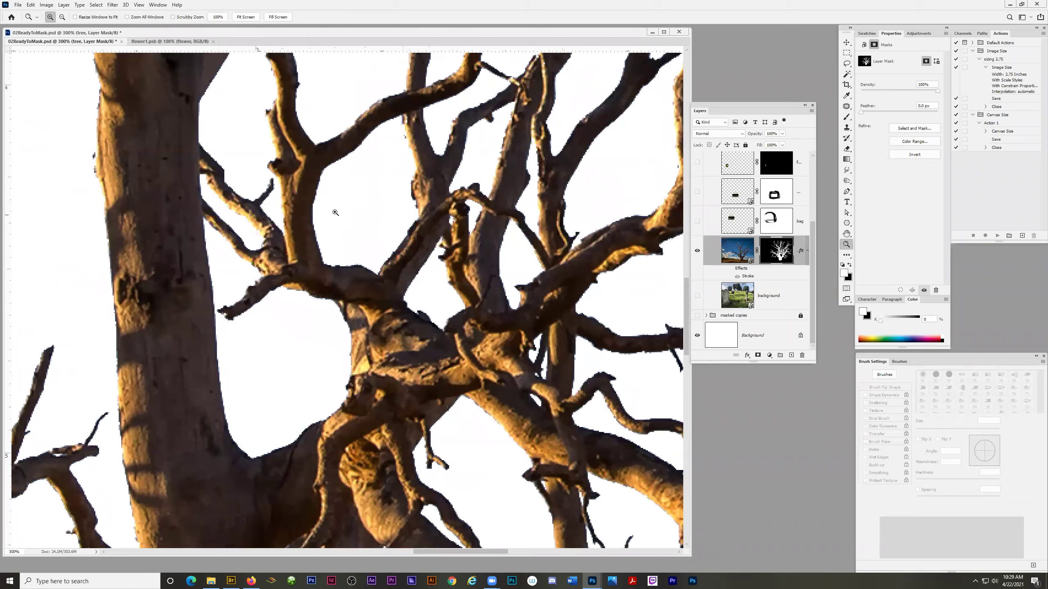
scroll(323, 216, "up", 5)
scroll(370, 225, "up", 1)
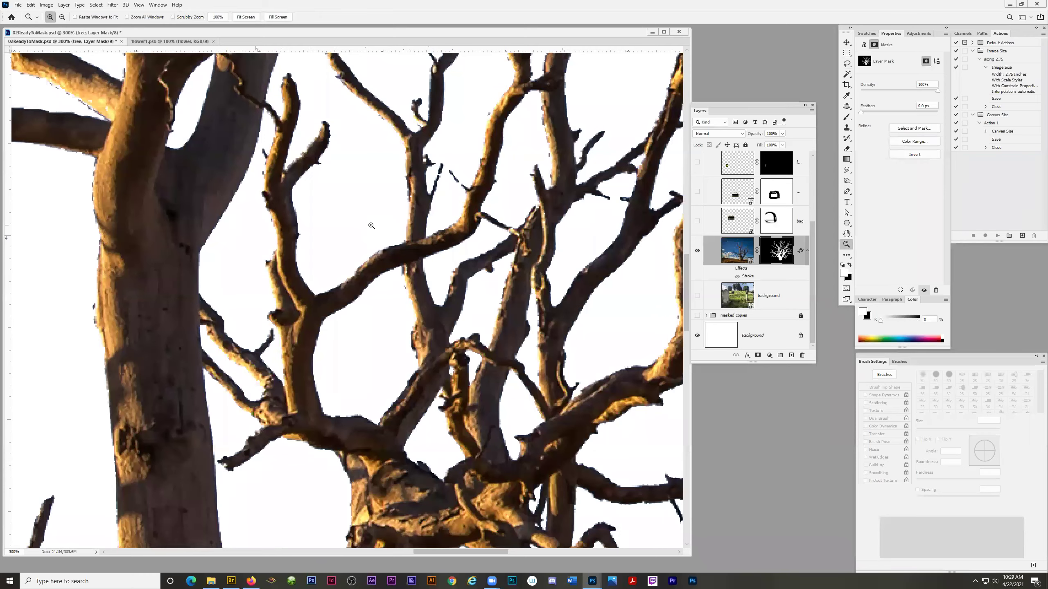
left_click(335, 313, "alt")
left_click(407, 356, "alt")
left_click(407, 356, "alt")
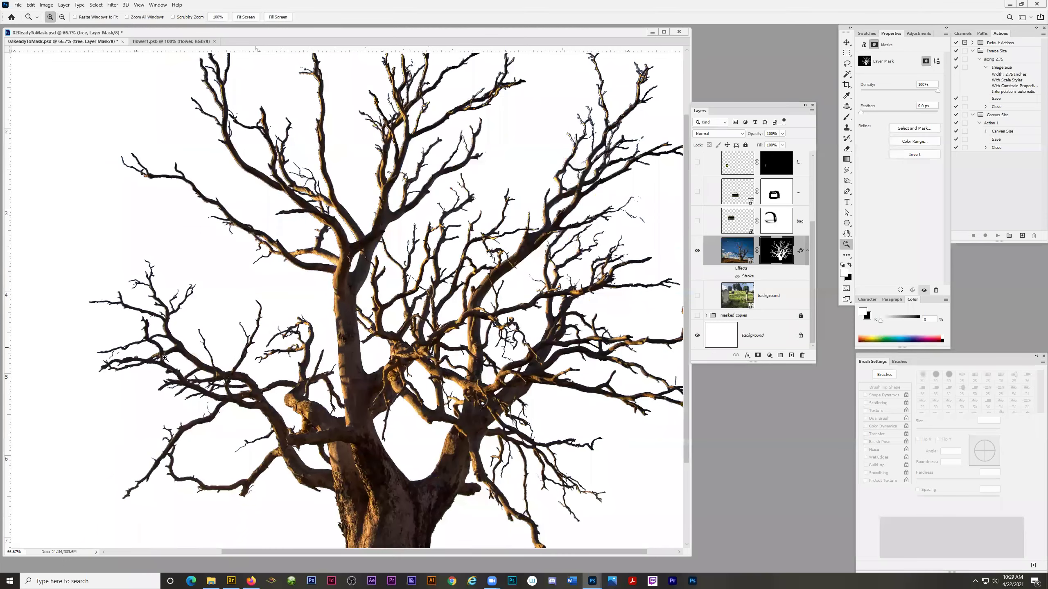
Step: Reduce the mask brush to 25 px for retouching the lower left edge of the trunk
scroll(355, 437, "down", 3)
left_click_drag(345, 460, 370, 462)
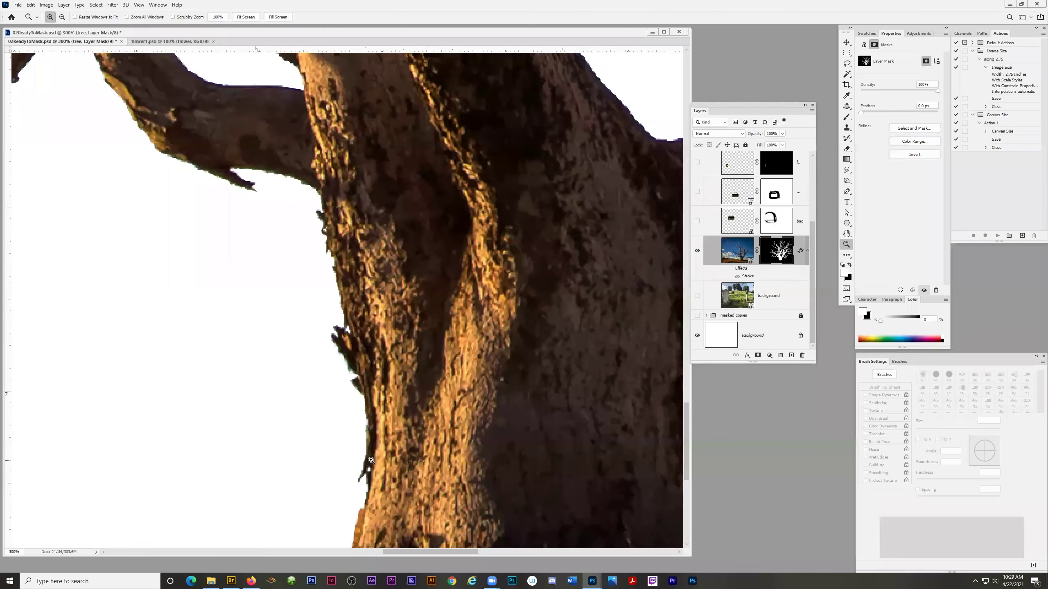
scroll(370, 462, "down", 3)
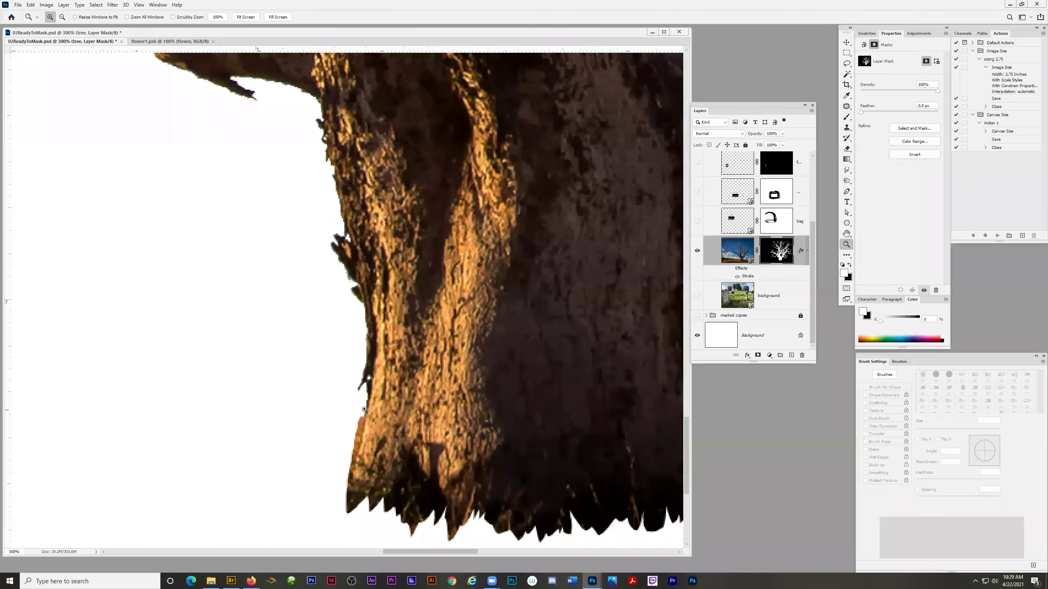
left_click(846, 117)
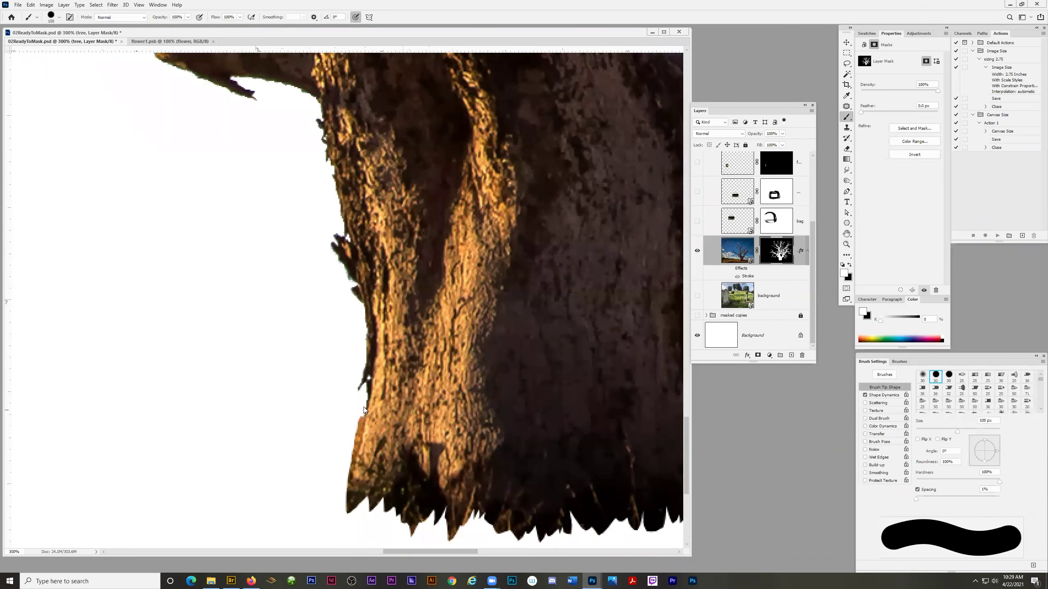
key("bracketleft")
key("bracketleft")
key("bracketleft")
key("bracketleft")
key("bracketleft")
key("bracketleft")
key("bracketleft")
key("bracketleft")
key("bracketleft")
Step: Paint a short white test stroke on the mask beside the trunk's left edge and undo it
left_click_drag(350, 358, 350, 374)
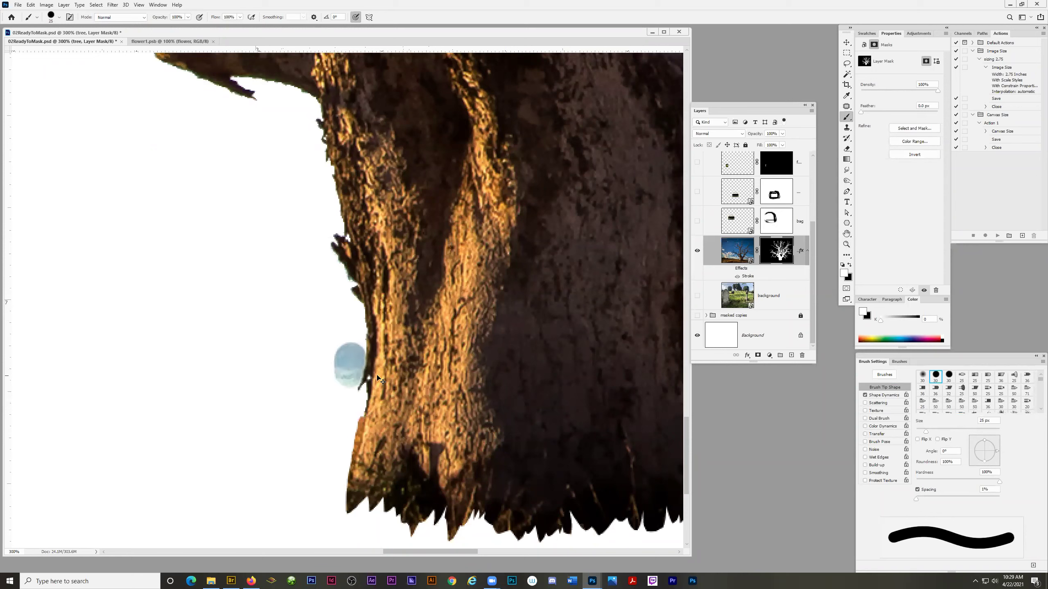
key("ctrl+z")
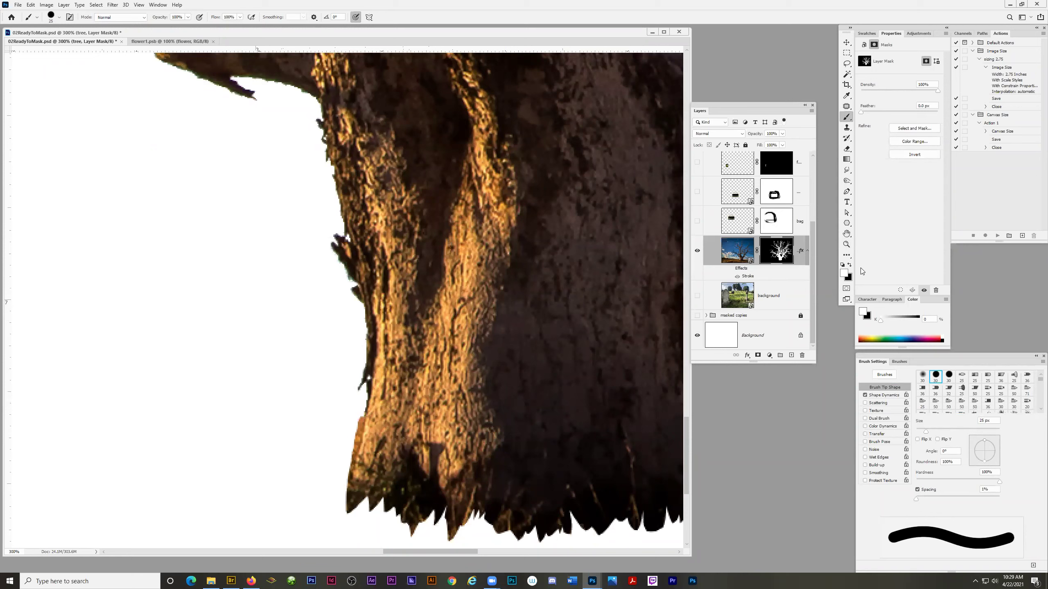
Step: Paint black on the tree's mask along the trunk's left edge to trim away the rough leftover fringe
left_click(849, 266)
mouse_move(354, 356)
left_mouse_down()
mouse_move(341, 462)
mouse_move(314, 502)
left_mouse_up()
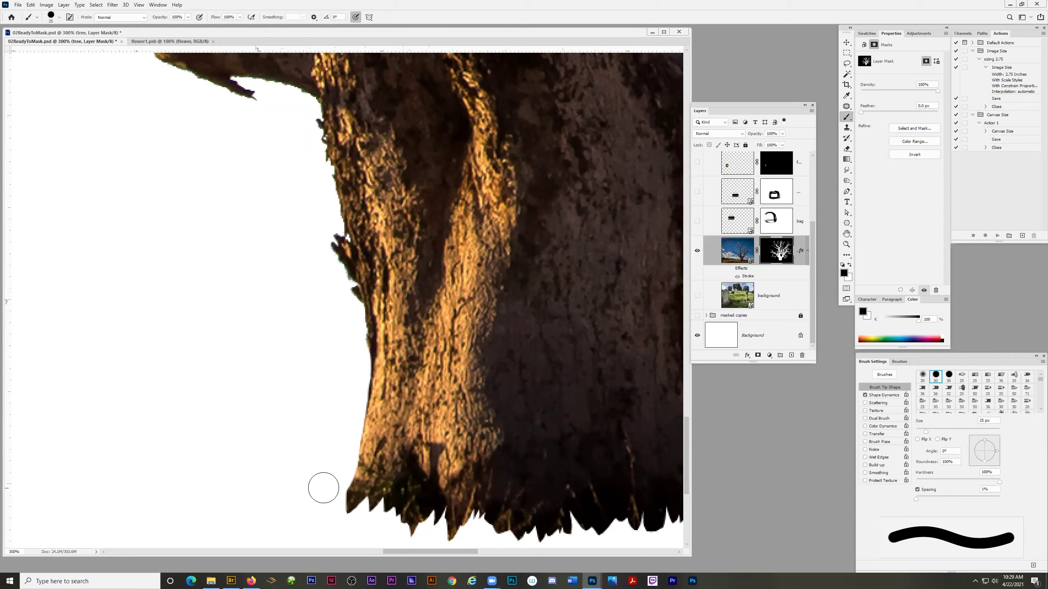
left_click_drag(346, 301, 307, 127)
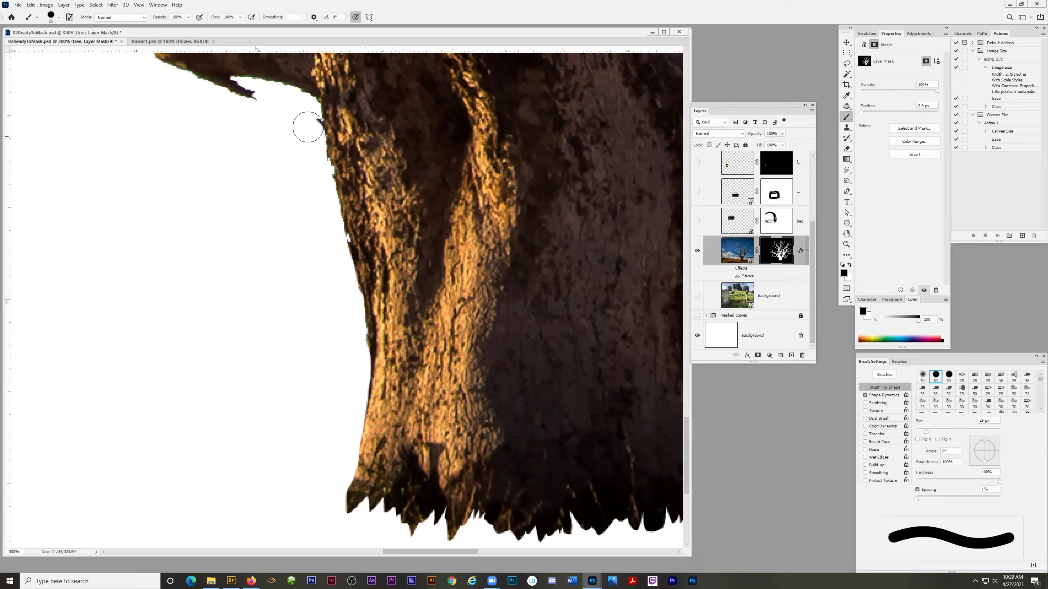
Step: Show the graveyard background layer and move the masked tree slightly to the left within the scene
key("z")
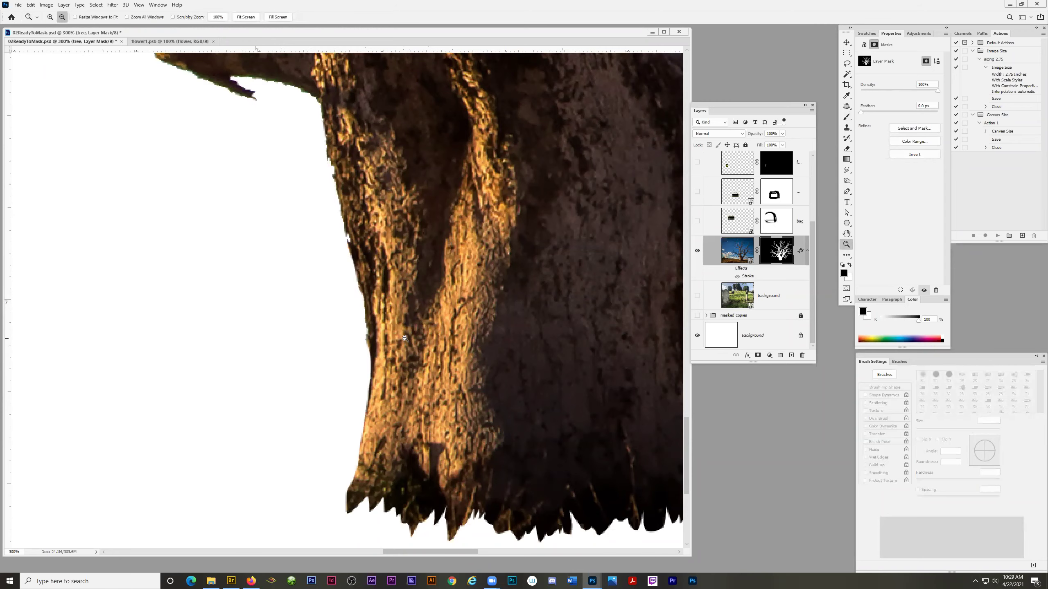
left_click(417, 345, "alt")
left_click(537, 339, "alt")
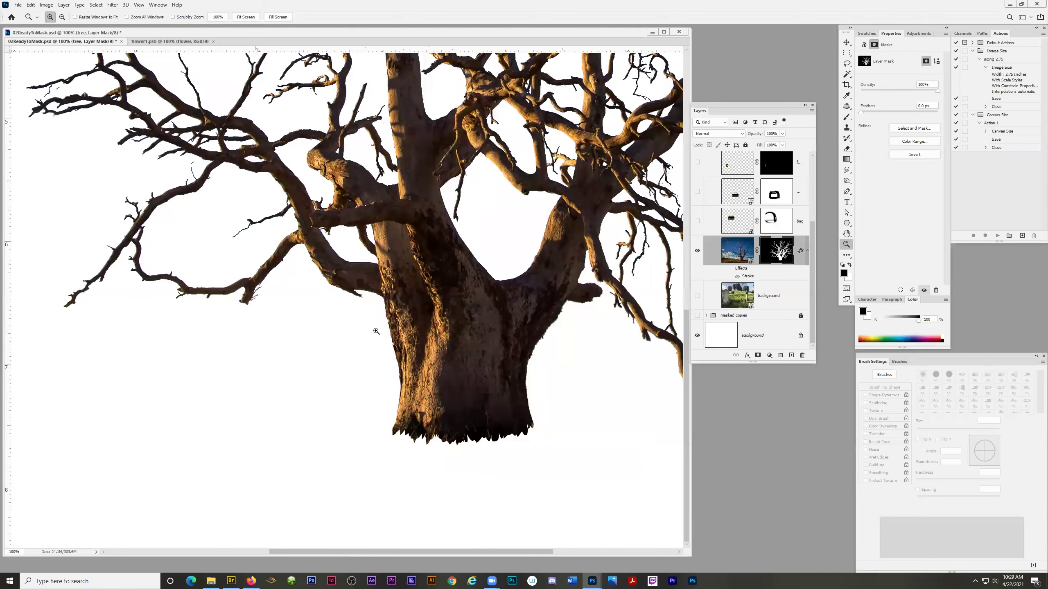
left_click(437, 270, "alt")
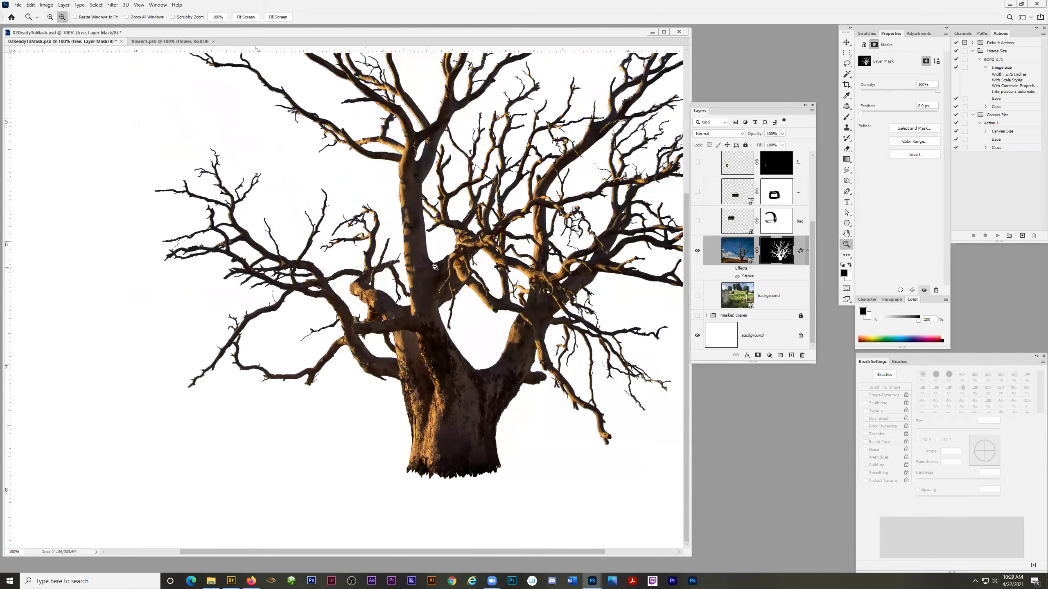
left_click(441, 284, "alt")
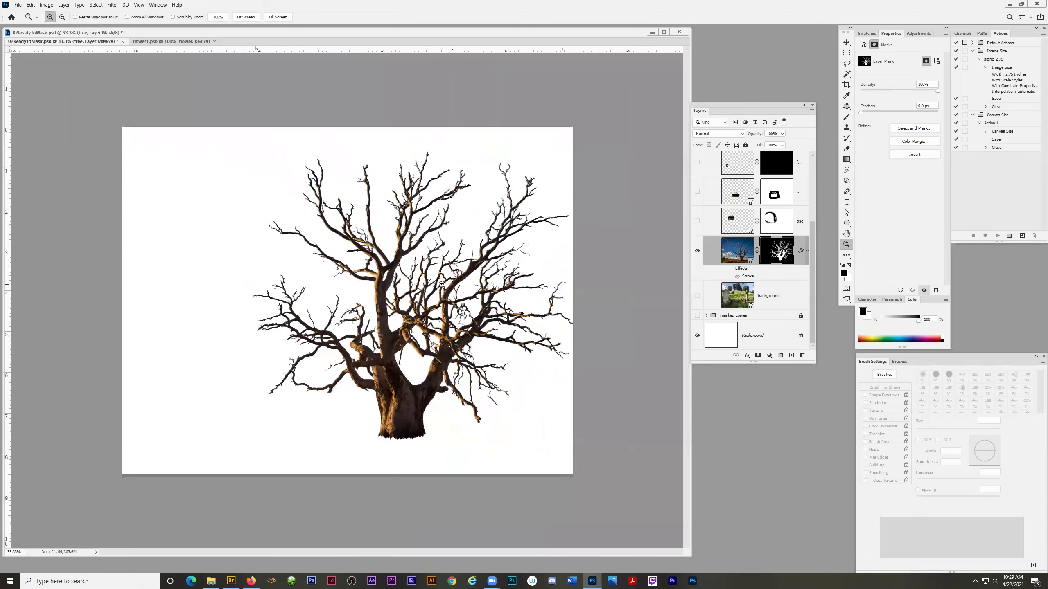
left_click(697, 297)
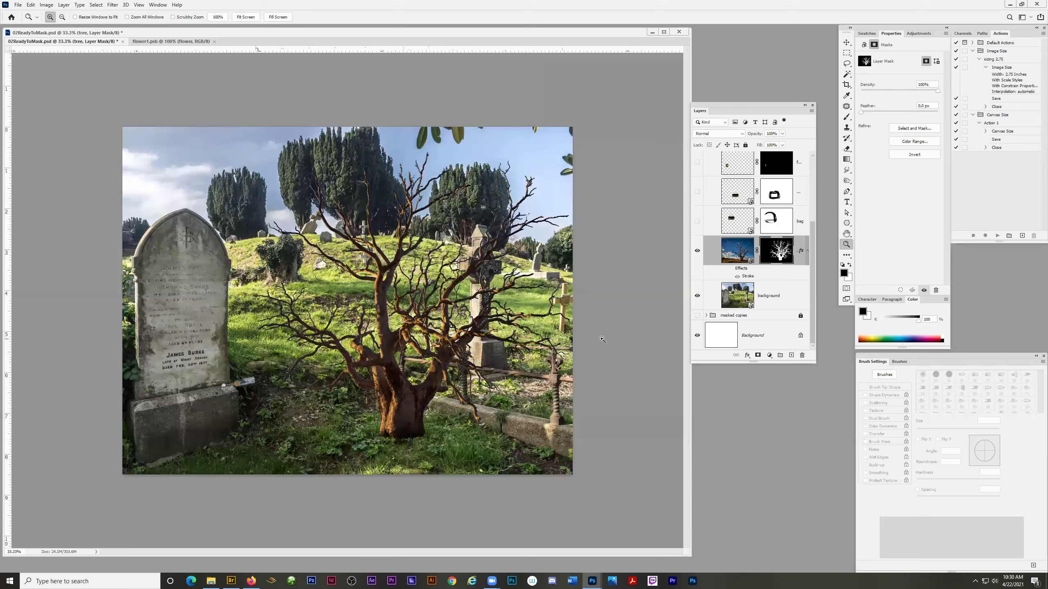
left_click(846, 43)
left_click_drag(416, 412, 391, 409)
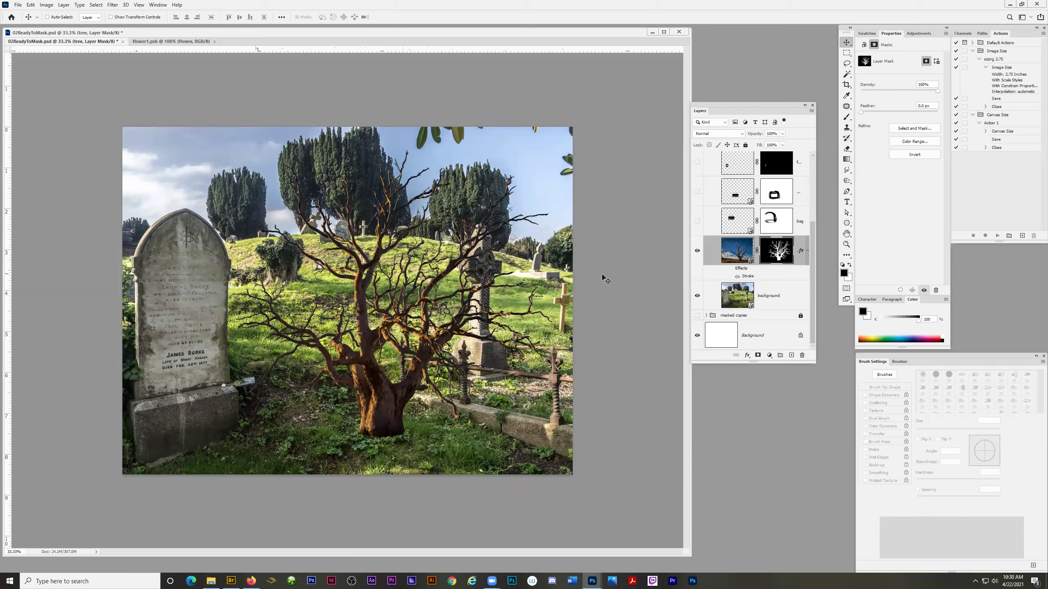
Step: Hide the graveyard background layer and inspect the masked tree's branches and trunk against white
left_click(696, 296)
left_click(844, 246)
left_click(203, 217)
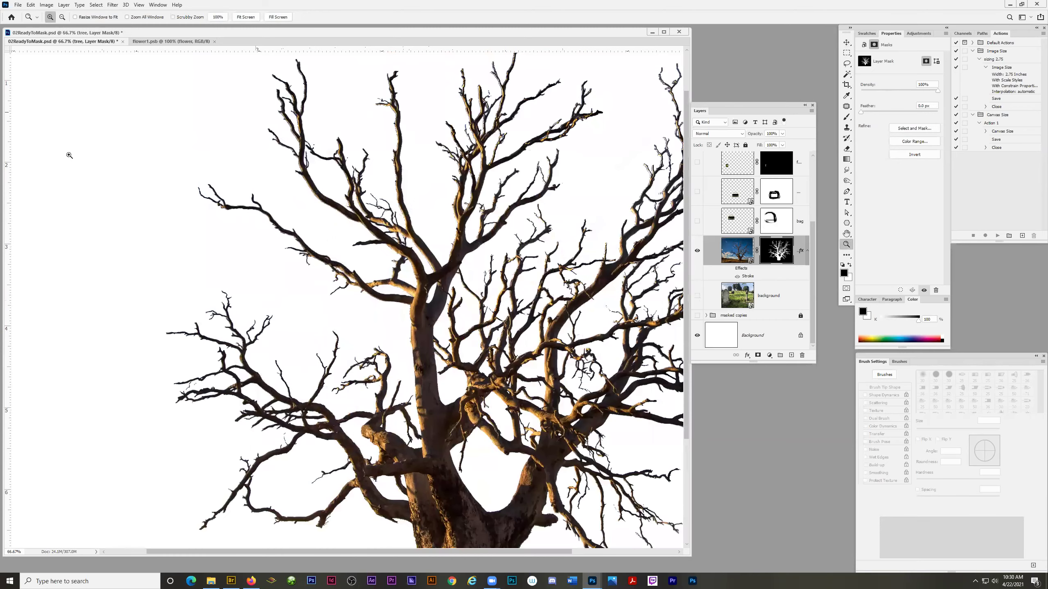
scroll(142, 421, "down", 3)
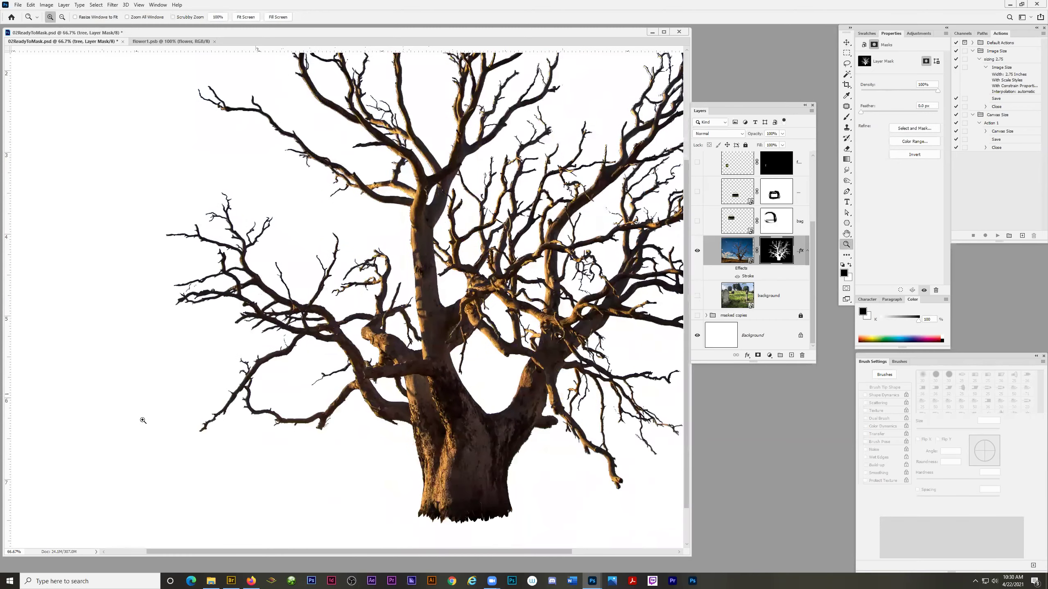
scroll(143, 422, "down", 2)
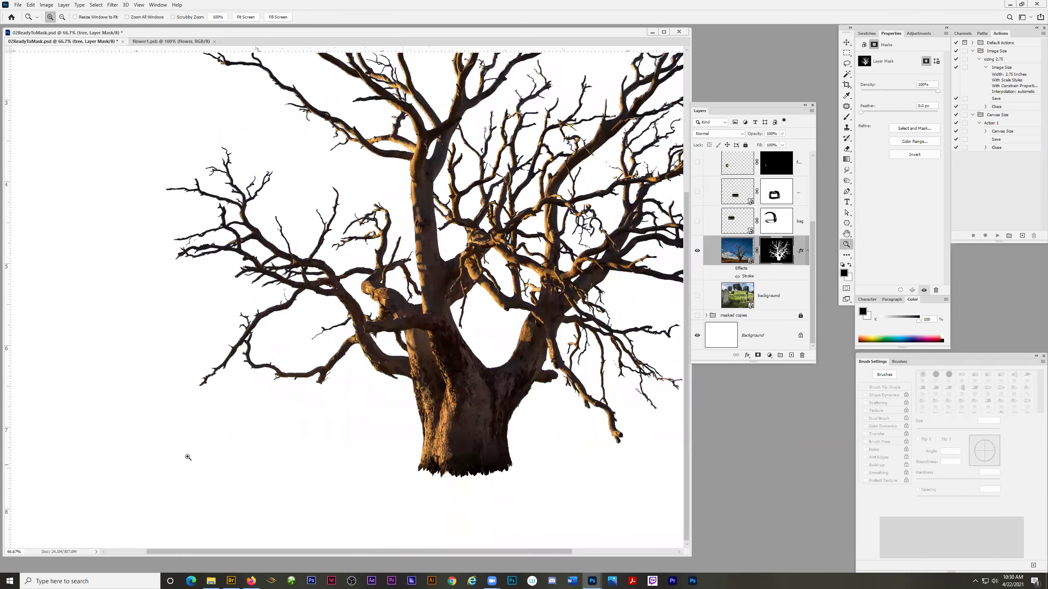
left_click(371, 367, "alt")
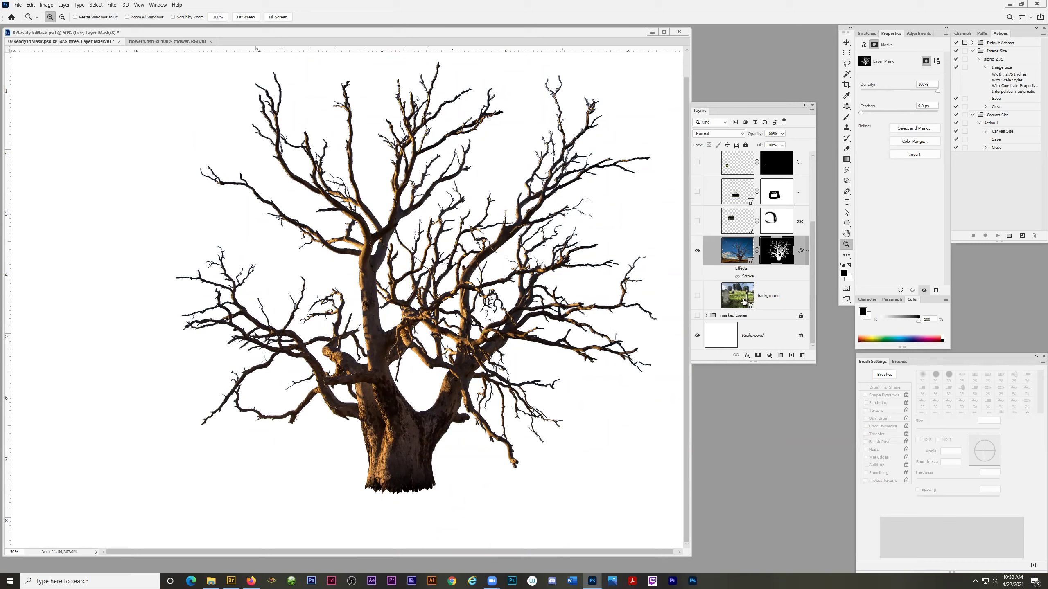
Step: Try a brighter red colour and a different size for the tree layer's Stroke effect, and discard the changes
left_click(746, 356)
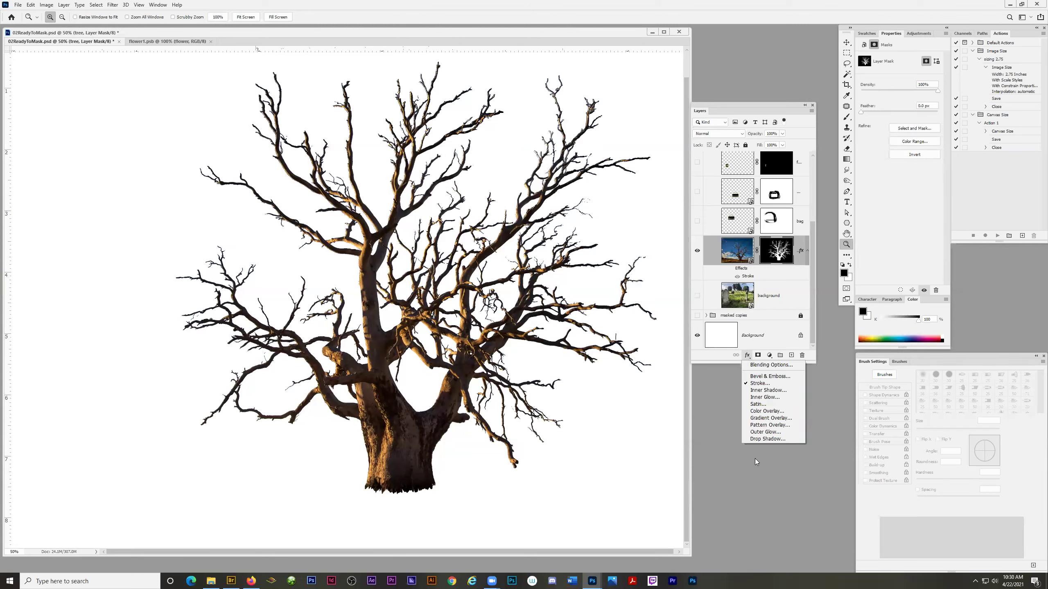
left_click(759, 386)
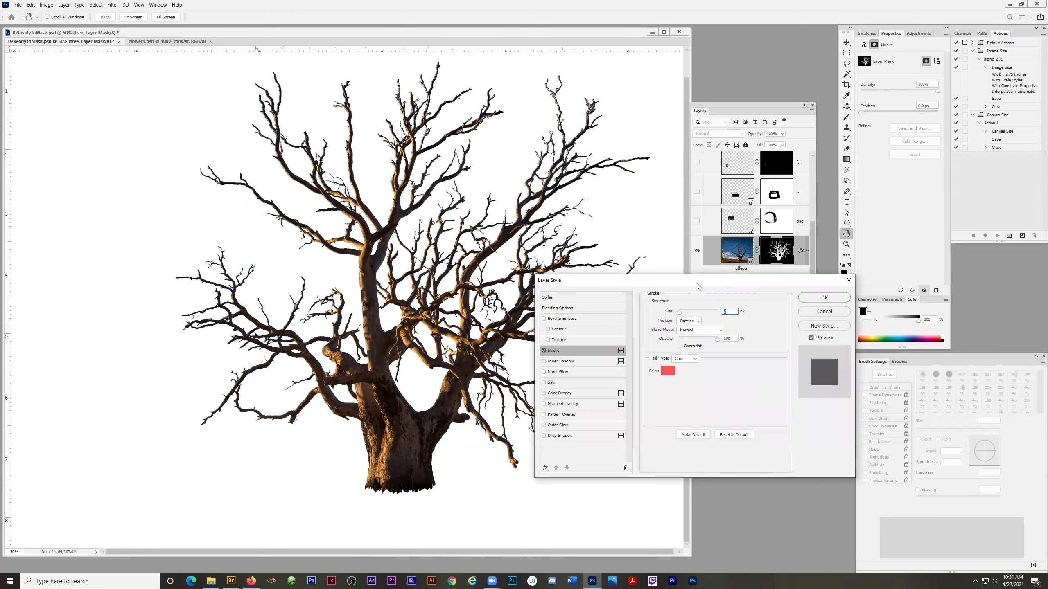
left_click_drag(659, 288, 670, 330)
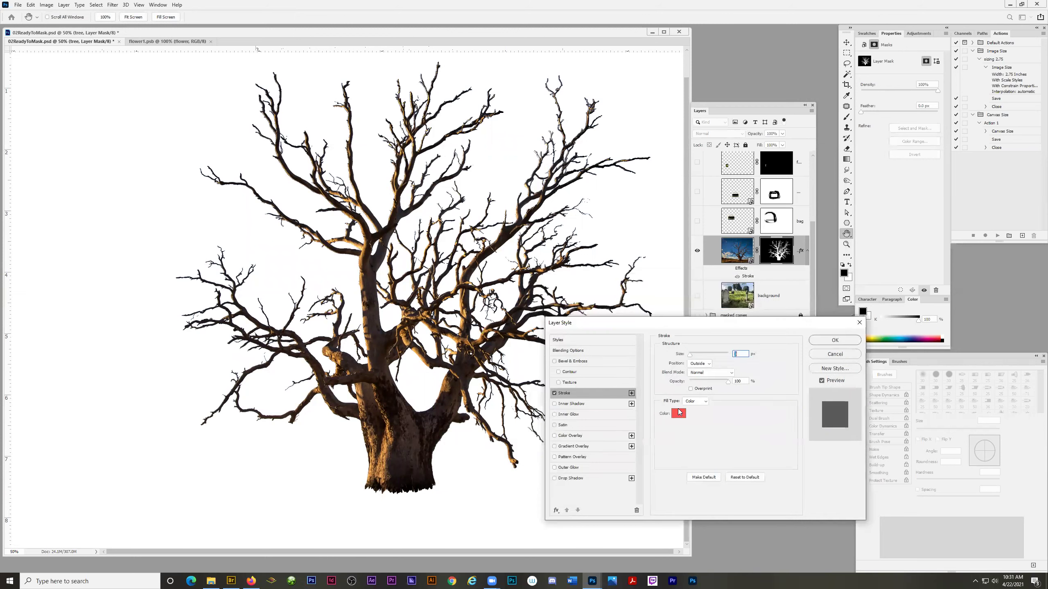
left_click(678, 414)
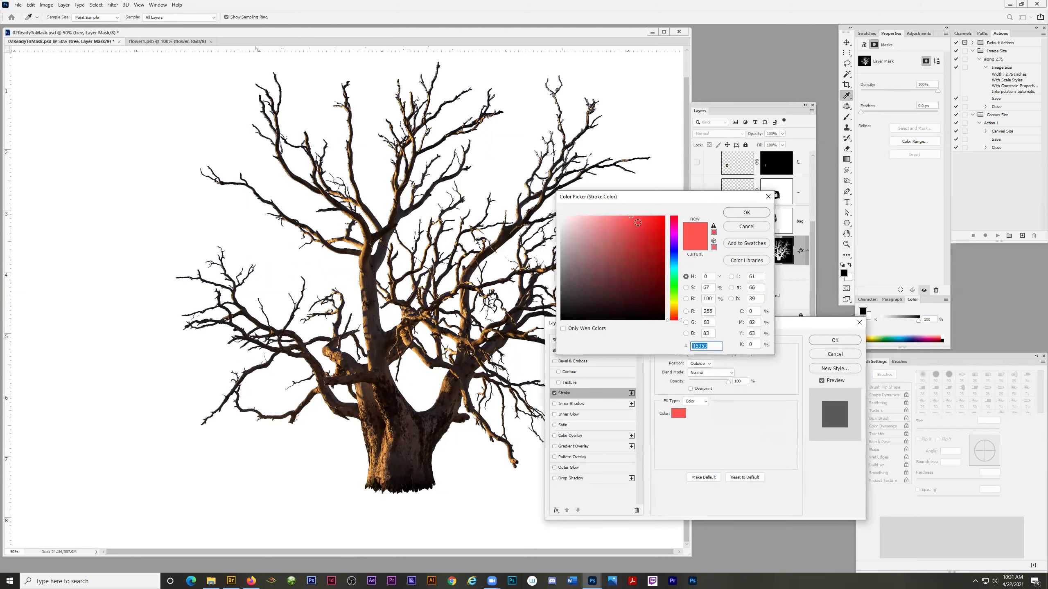
left_click_drag(631, 219, 657, 216)
left_click(740, 213)
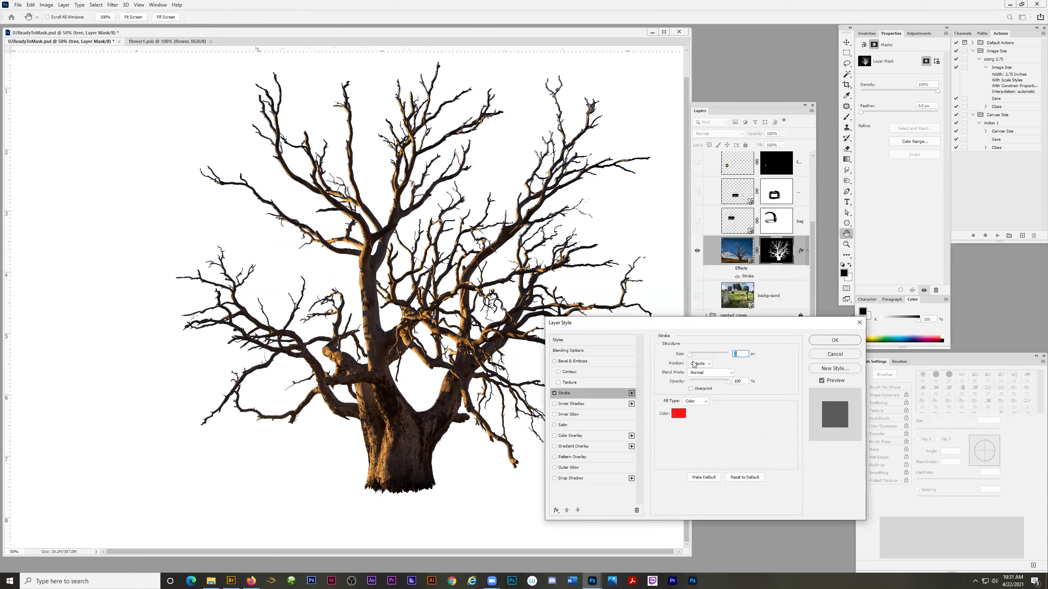
left_click_drag(689, 355, 702, 358)
left_click_drag(705, 358, 696, 355)
left_click(818, 354)
Step: Duplicate the masked tree layer and hide the original
key("z")
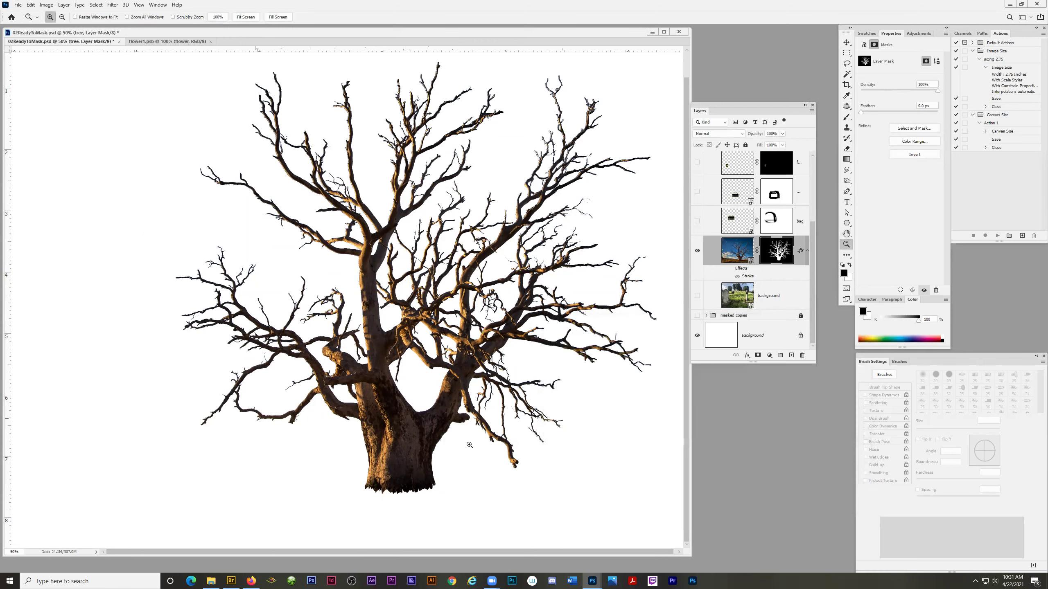
left_click(413, 367, "alt")
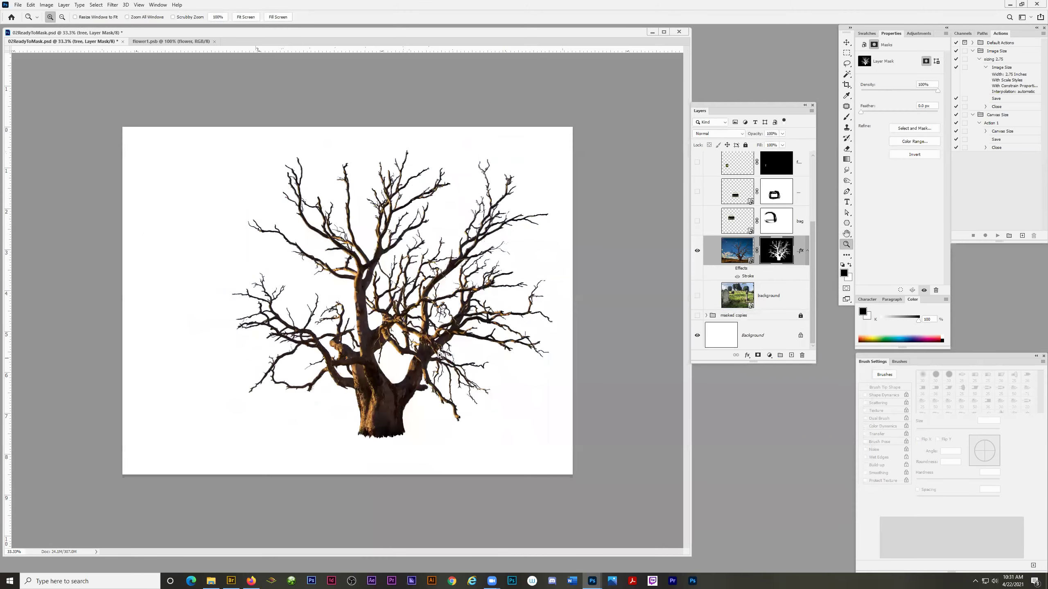
left_click(810, 111)
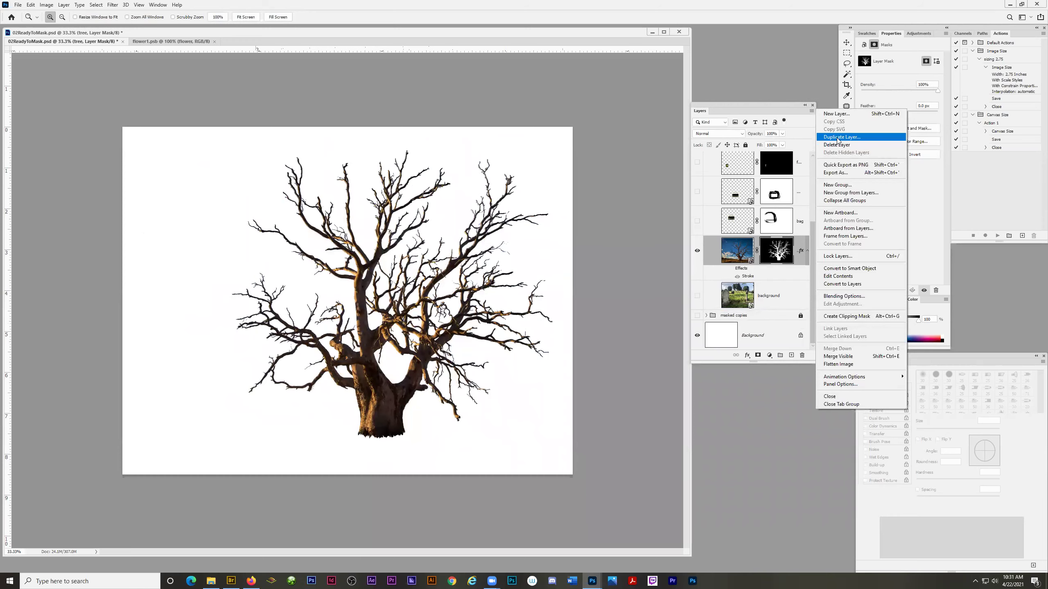
left_click(837, 138)
left_click(520, 101)
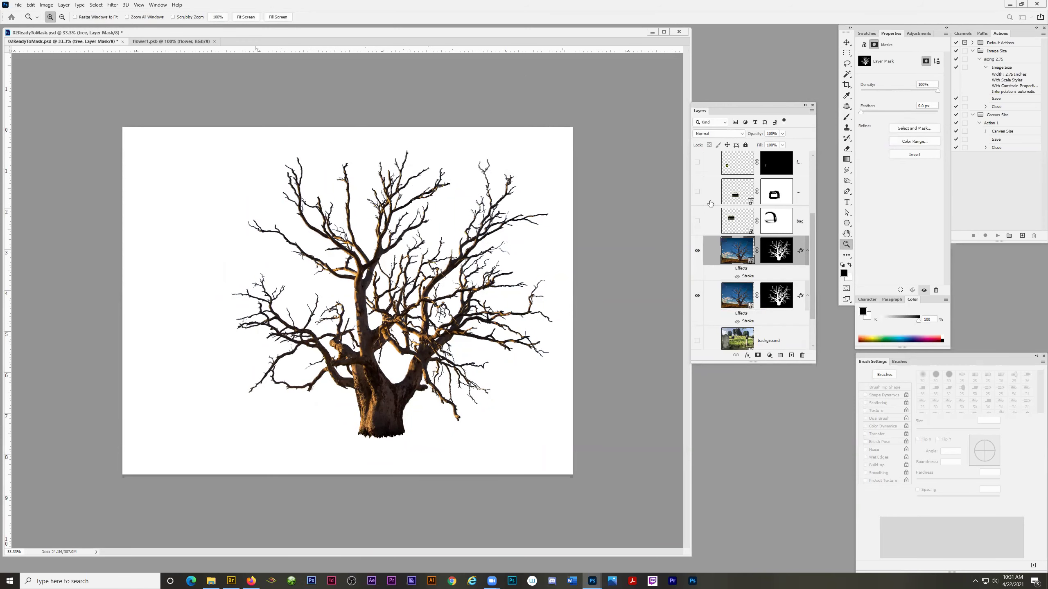
left_click(697, 295)
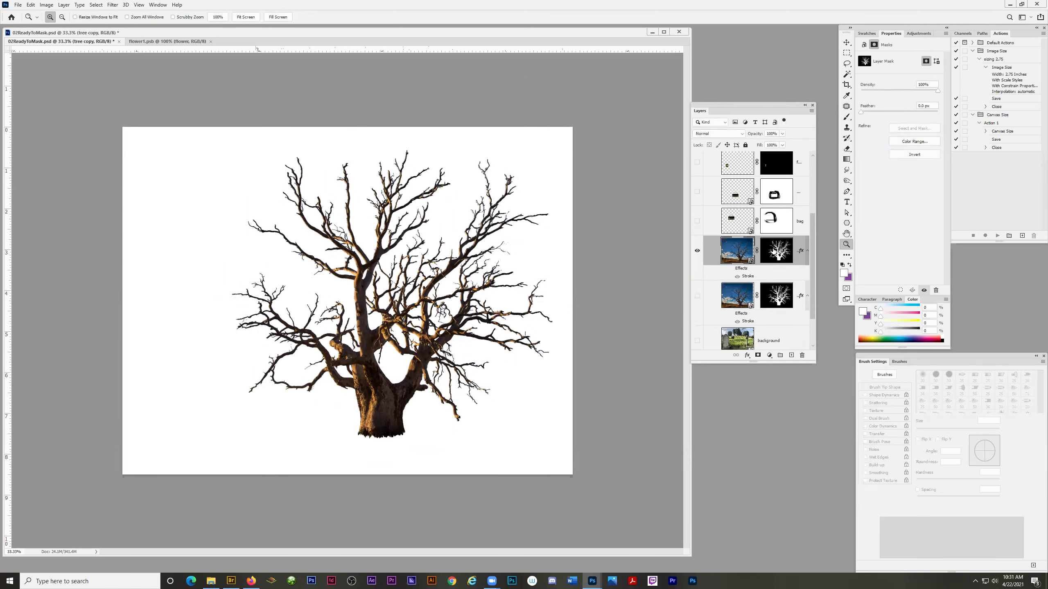
Step: Delete the tree copy's layer mask and nudge the full photo right and down until it covers the canvas
left_click(774, 252)
left_click_drag(774, 252, 801, 356)
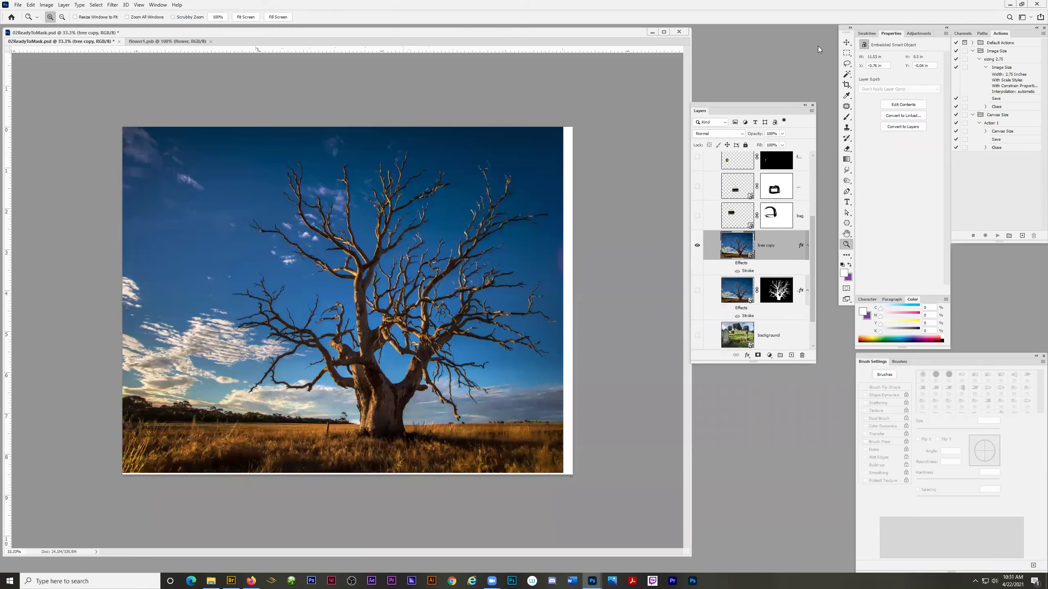
left_click(846, 42)
left_click_drag(421, 343, 429, 346)
key("shift+Right")
key("shift+Right")
key("shift+Right")
key("shift+Right")
key("shift+Right")
key("shift+Right")
key("shift+Right")
key("Down")
key("Down")
key("Down")
key("Down")
key("Down")
key("Down")
key("Down")
key("Down")
key("Down")
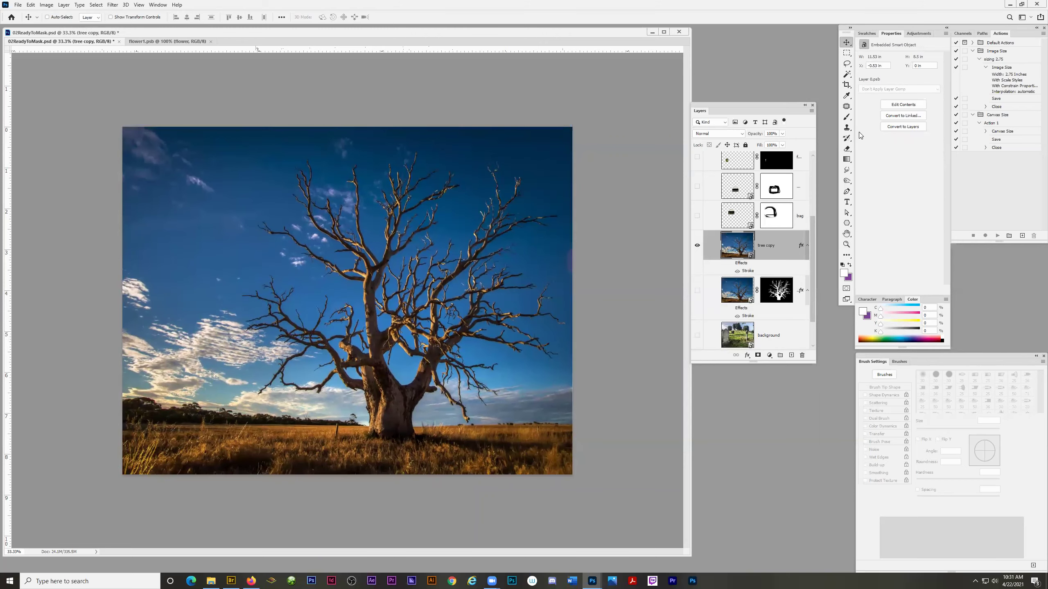
Step: Select the blue sky around the tree on the tree copy with the Magic Wand, adding a second sky tone
left_click(846, 74)
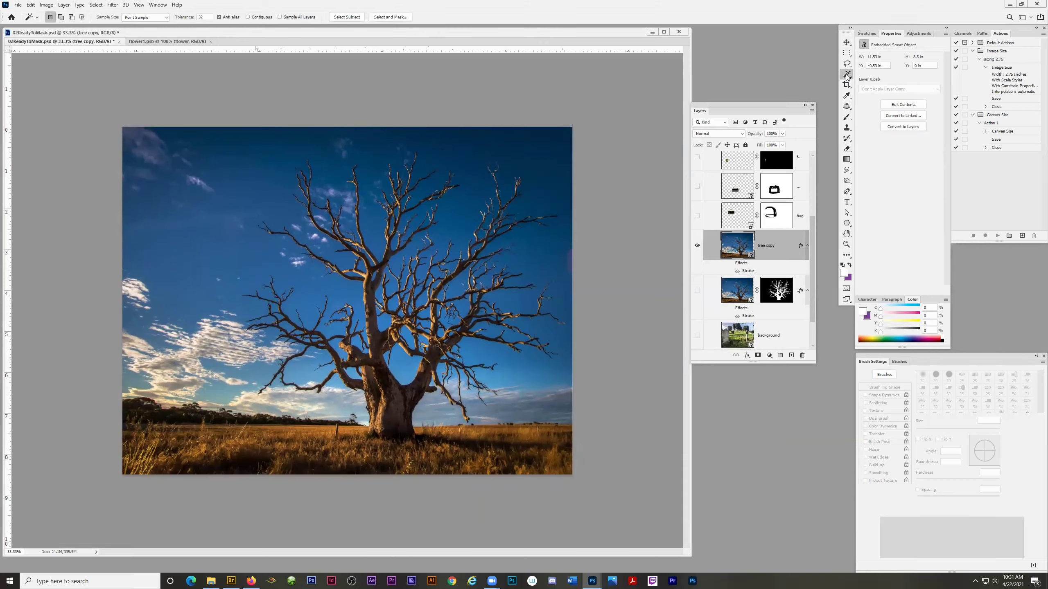
left_click(209, 273)
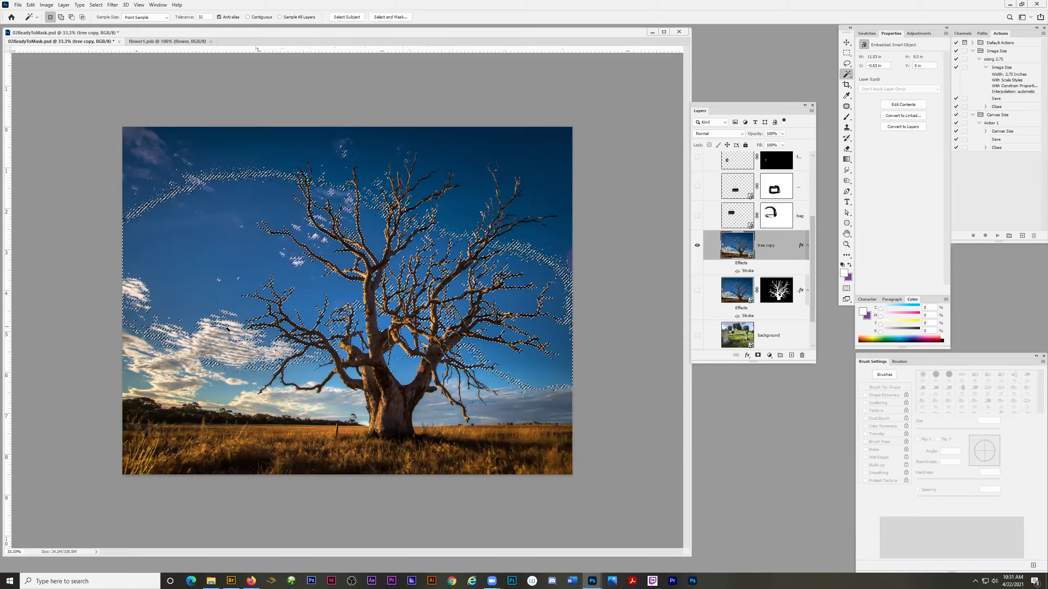
left_click(210, 343)
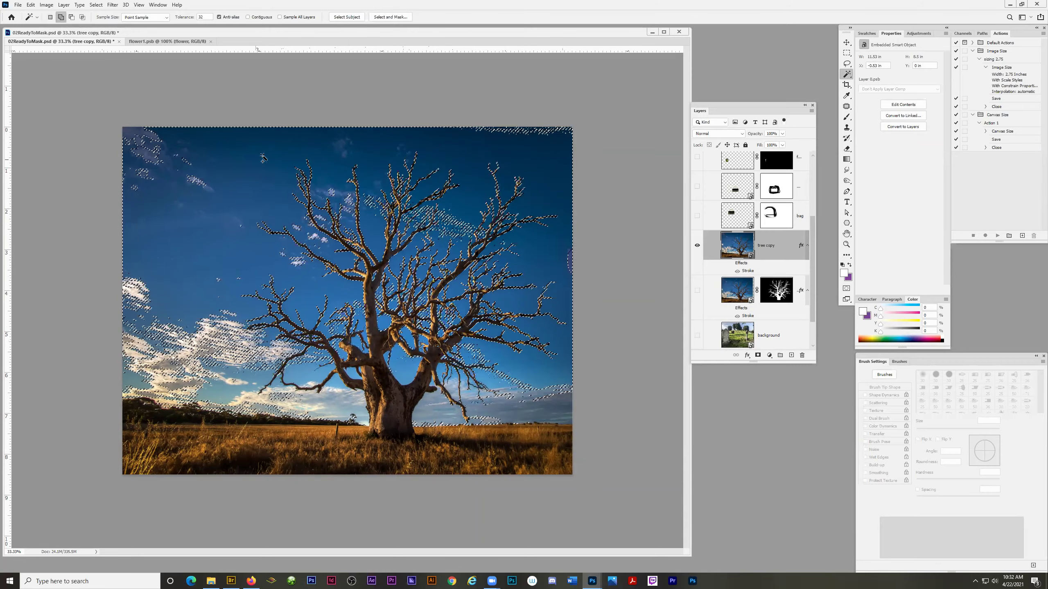
Step: Add the remaining upper sky tones, the bright clouds on the left and the sky between the branches to the selection
key("z")
left_click(357, 248)
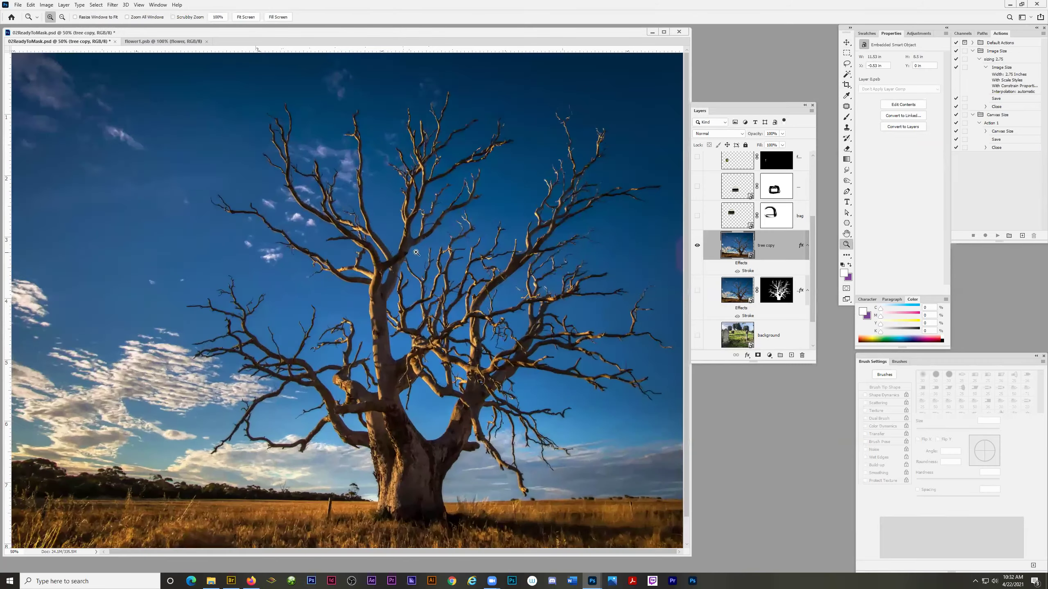
left_click(846, 74)
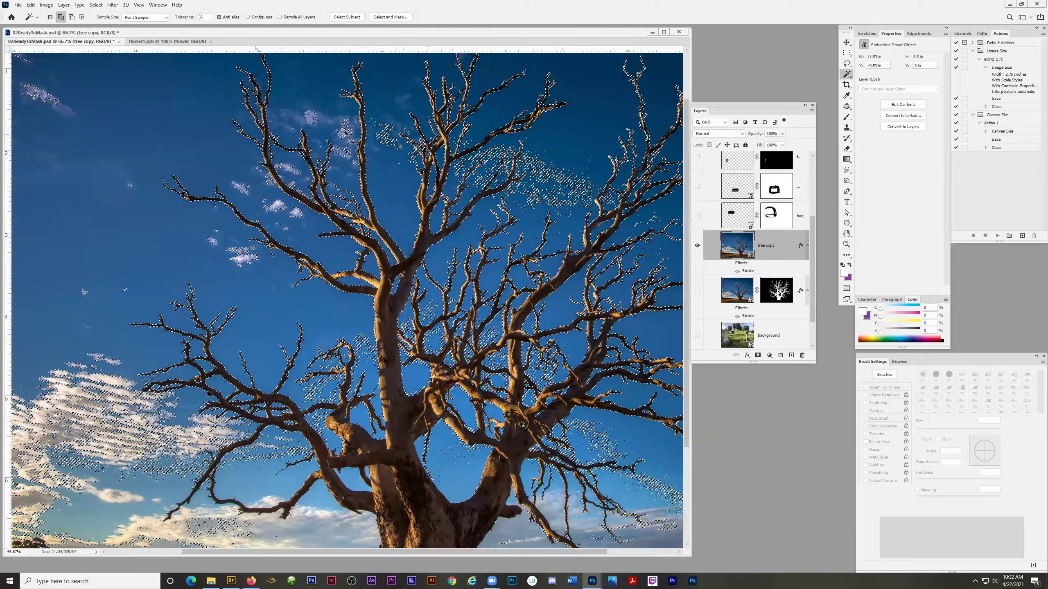
left_click(561, 175)
left_click(108, 394)
left_click(95, 382)
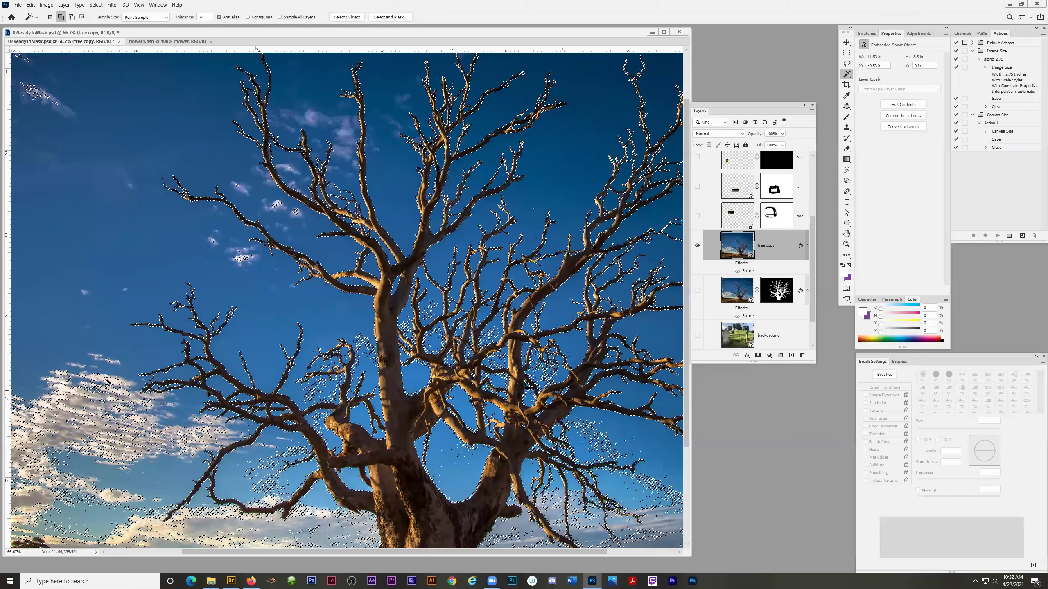
left_click(367, 345)
Step: Extend the Magic Wand selection over the low clouds and the sky just above the horizon
scroll(272, 387, "down", 5)
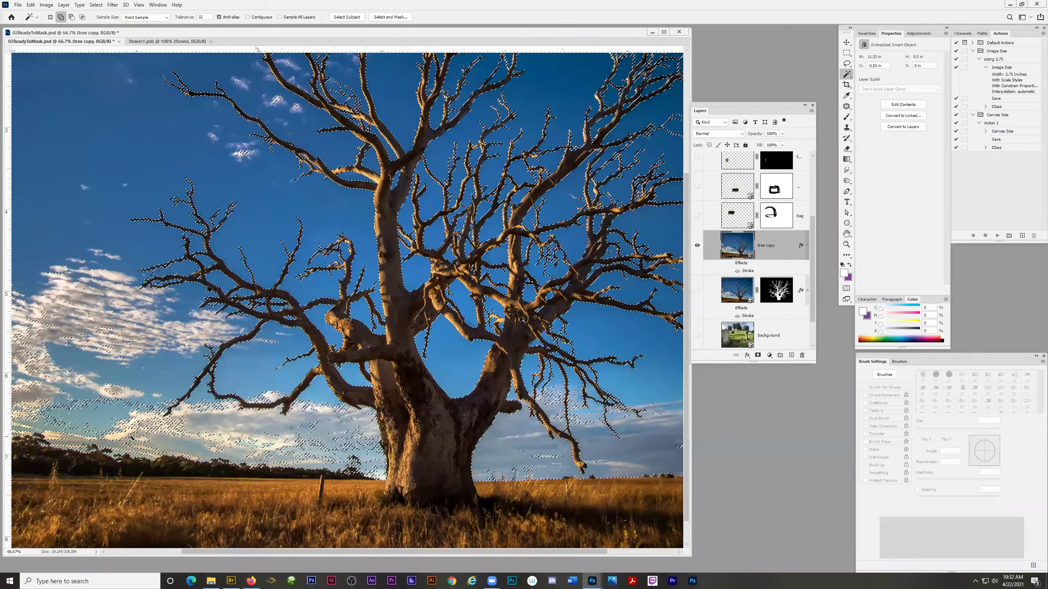
left_click(39, 366)
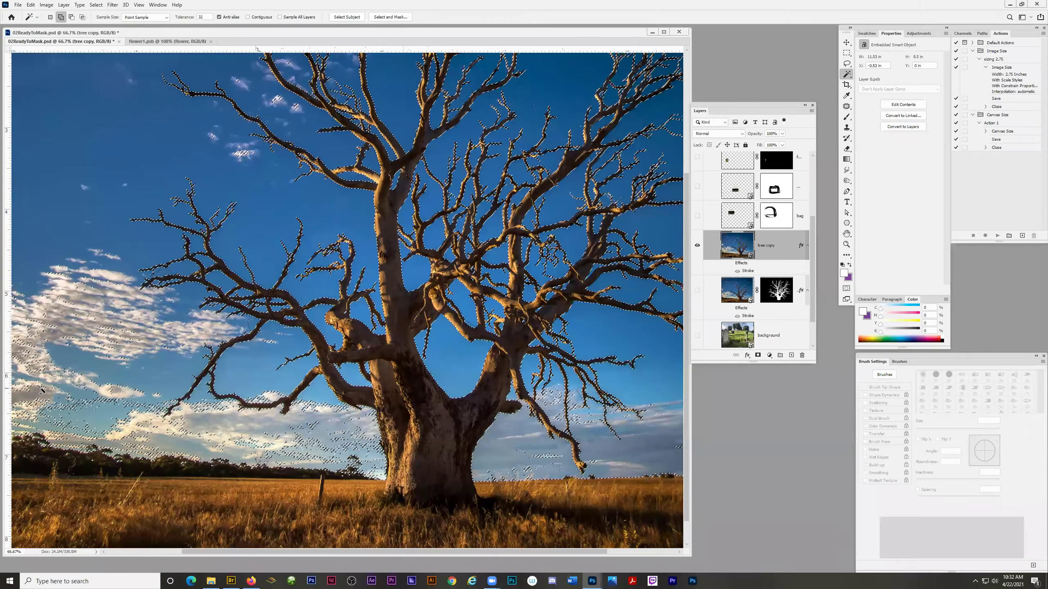
left_click(244, 432)
left_click(510, 472)
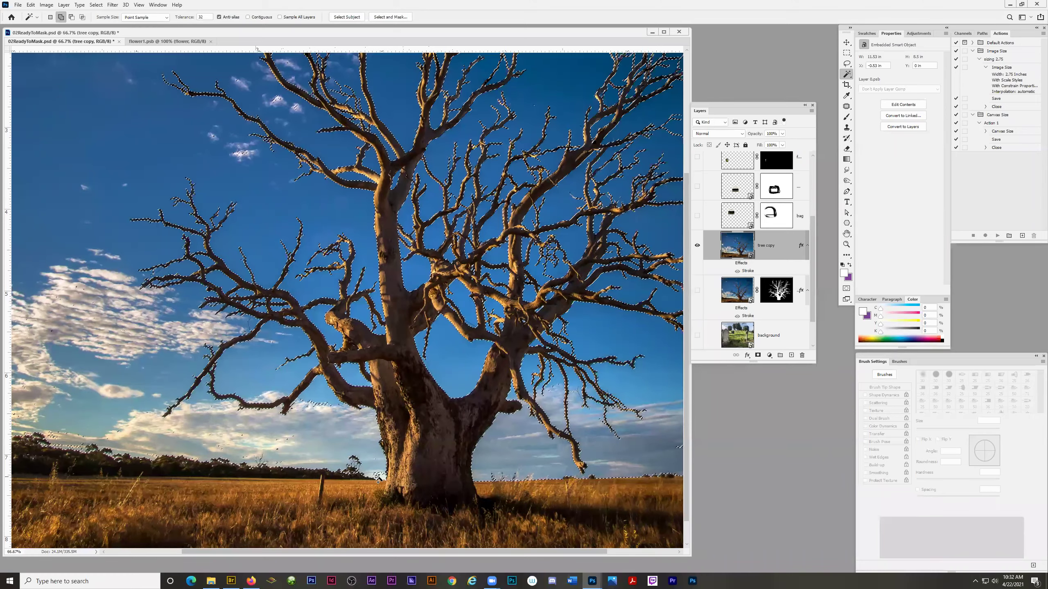
key("z")
left_click(340, 343, "alt")
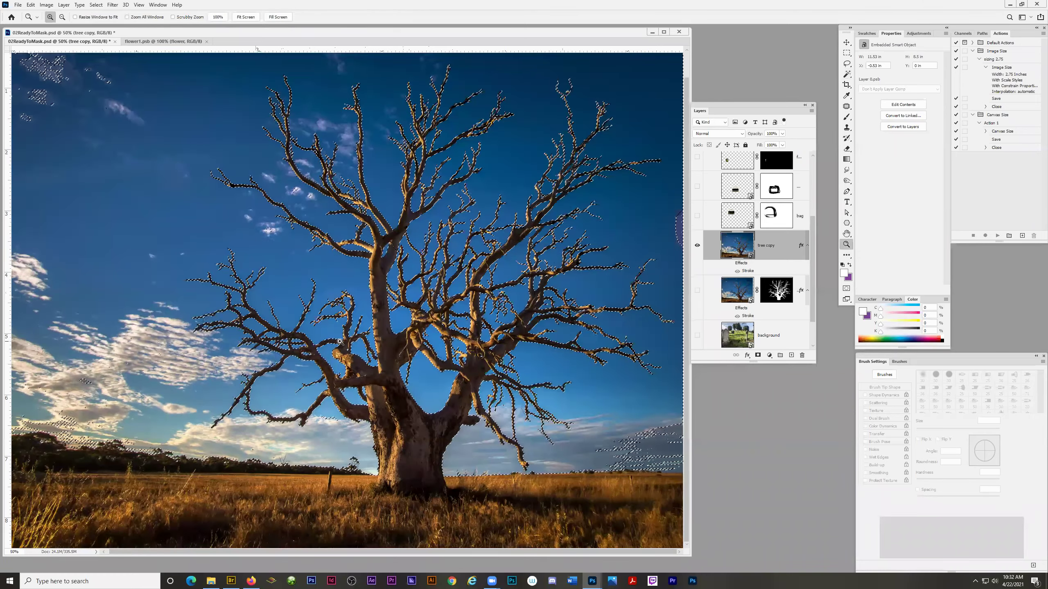
left_click(351, 242, "alt")
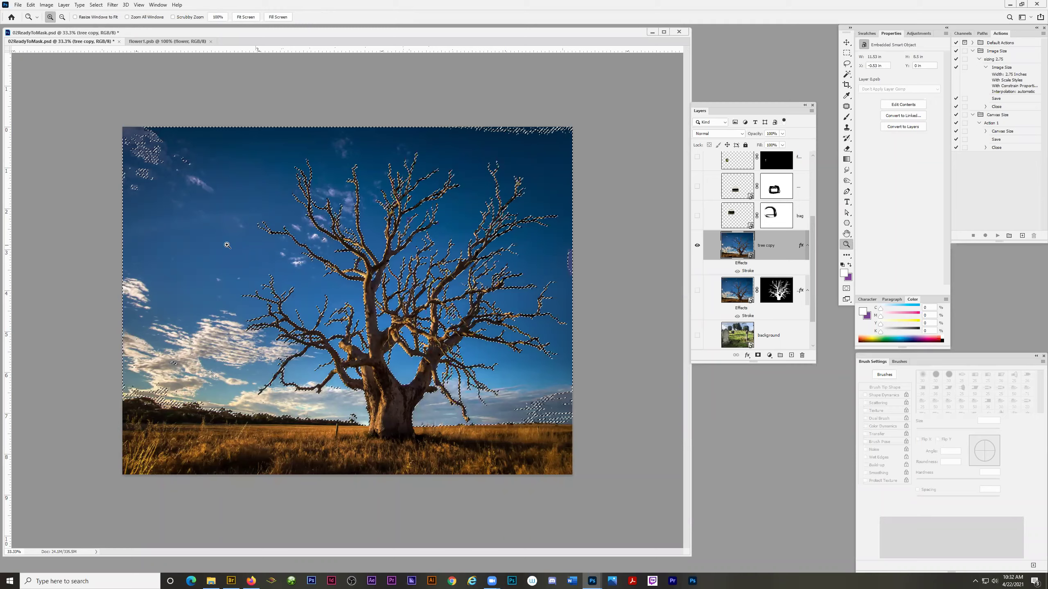
Step: Add a layer mask to the tree copy that hides the selected sky
left_click(48, 5)
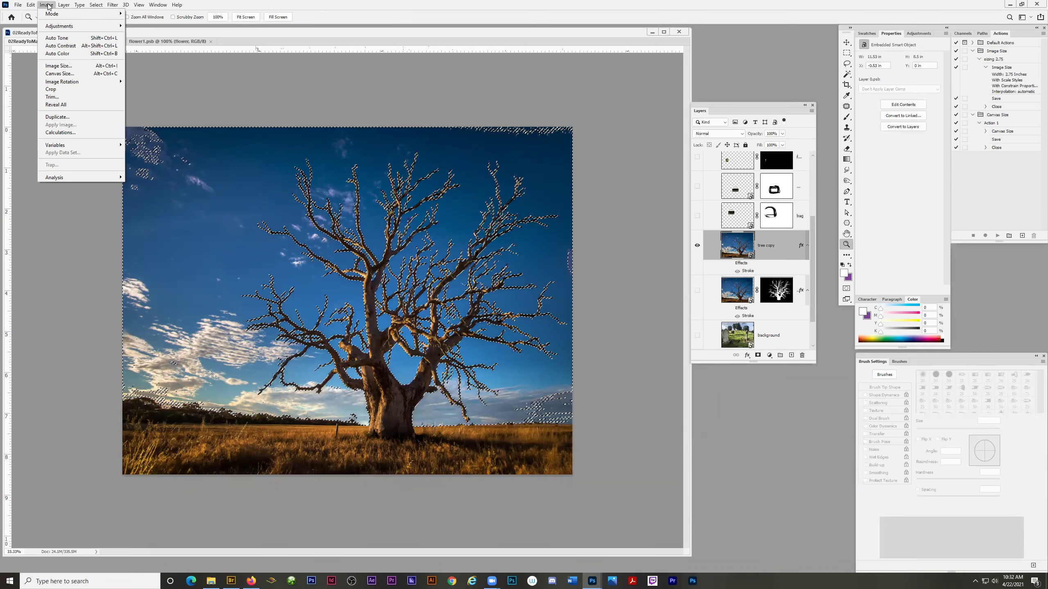
mouse_move(62, 5)
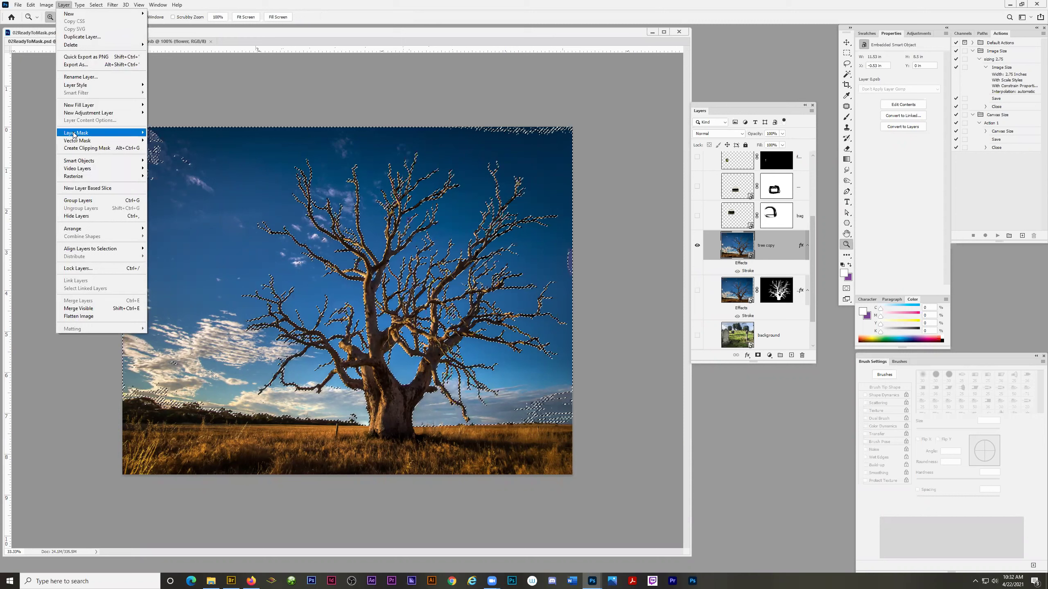
mouse_move(74, 134)
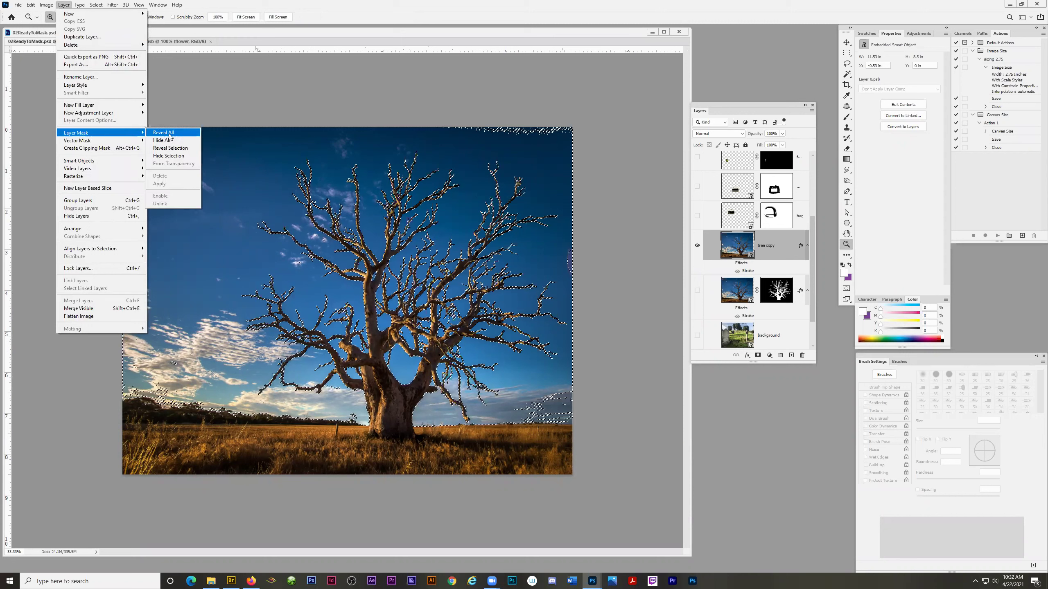
left_click(179, 156)
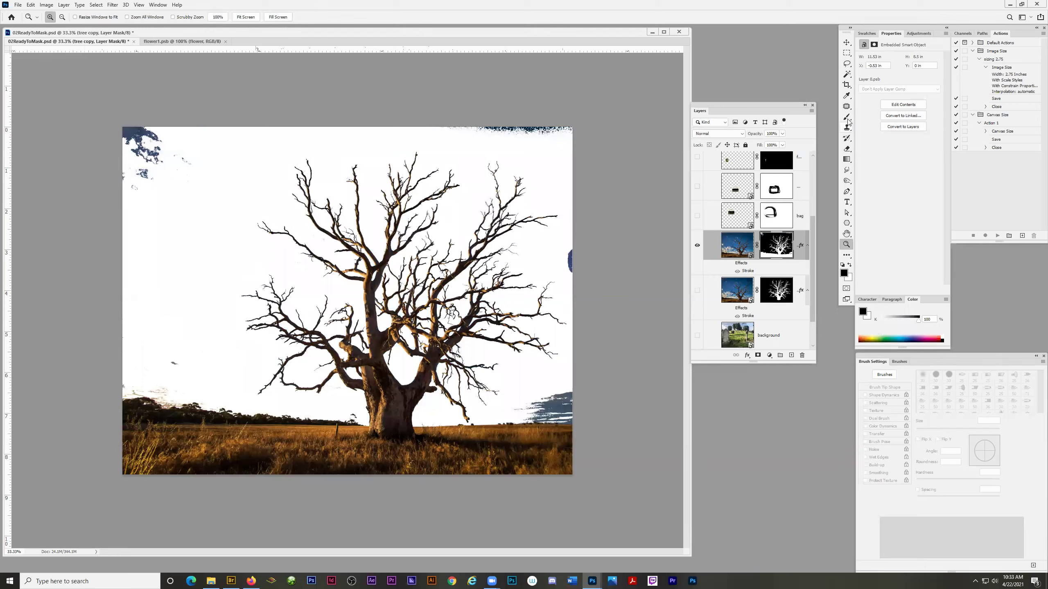
Step: Lasso the field and horizon around the trunk, fill that area of the tree copy's mask with black, and deselect
left_click(846, 63)
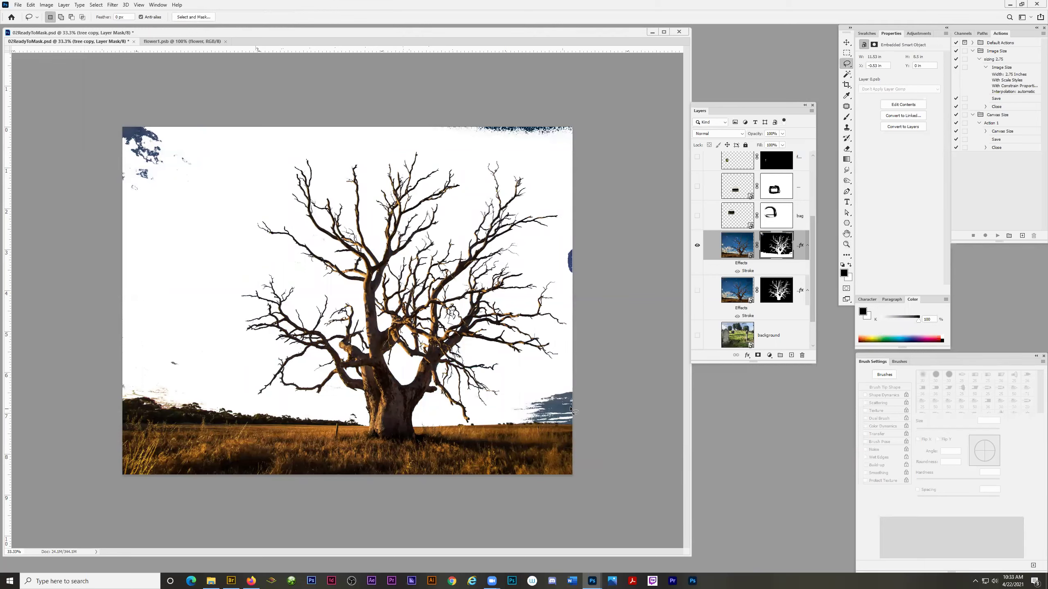
mouse_move(576, 378)
left_mouse_down()
mouse_move(526, 390)
mouse_move(490, 423)
mouse_move(418, 423)
mouse_move(417, 447)
mouse_move(406, 448)
mouse_move(361, 439)
mouse_move(371, 432)
mouse_move(356, 406)
mouse_move(247, 399)
mouse_move(210, 372)
left_mouse_up()
mouse_move(110, 358)
left_mouse_down()
mouse_move(96, 474)
mouse_move(100, 508)
mouse_move(121, 512)
mouse_move(590, 506)
mouse_move(589, 404)
mouse_move(577, 377)
left_mouse_up()
key("alt+BackSpace")
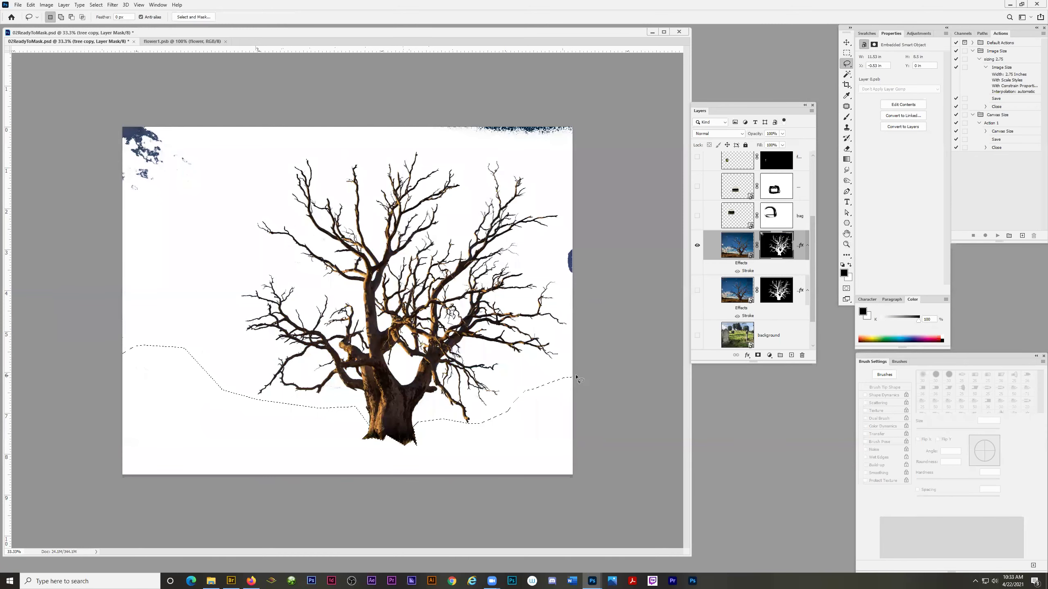
key("ctrl+d")
Step: Paint out the leftover sky in the photo's upper-left corner and along its top and right edges with a black 250 px brush
left_click(846, 117)
key("bracketright")
key("bracketright")
key("bracketright")
key("bracketright")
key("bracketright")
key("bracketright")
key("bracketright")
key("bracketright")
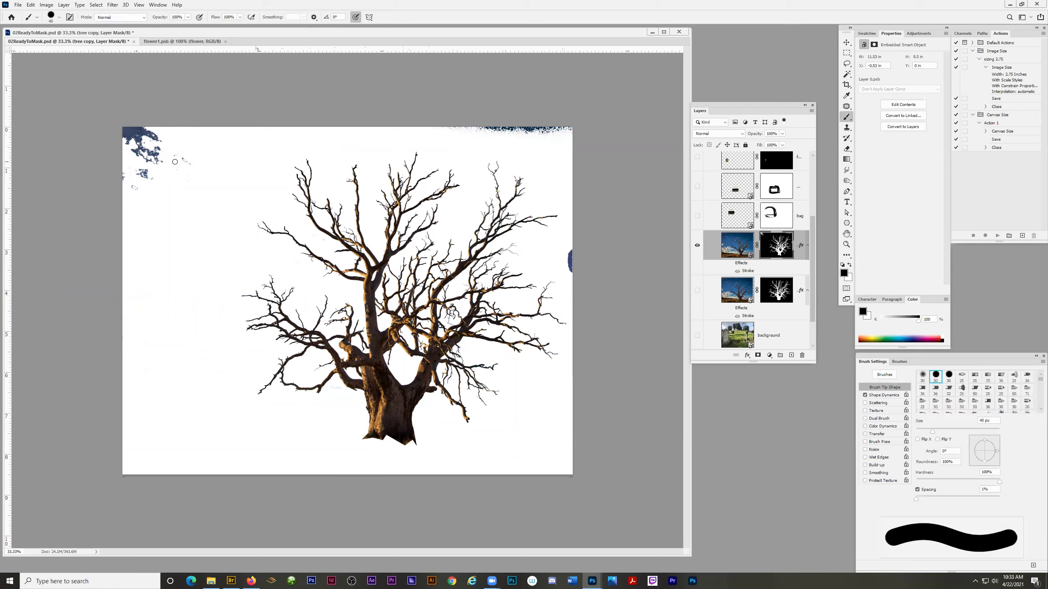
key("bracketright")
key("bracketright")
key("bracketright")
key("bracketright")
key("bracketright")
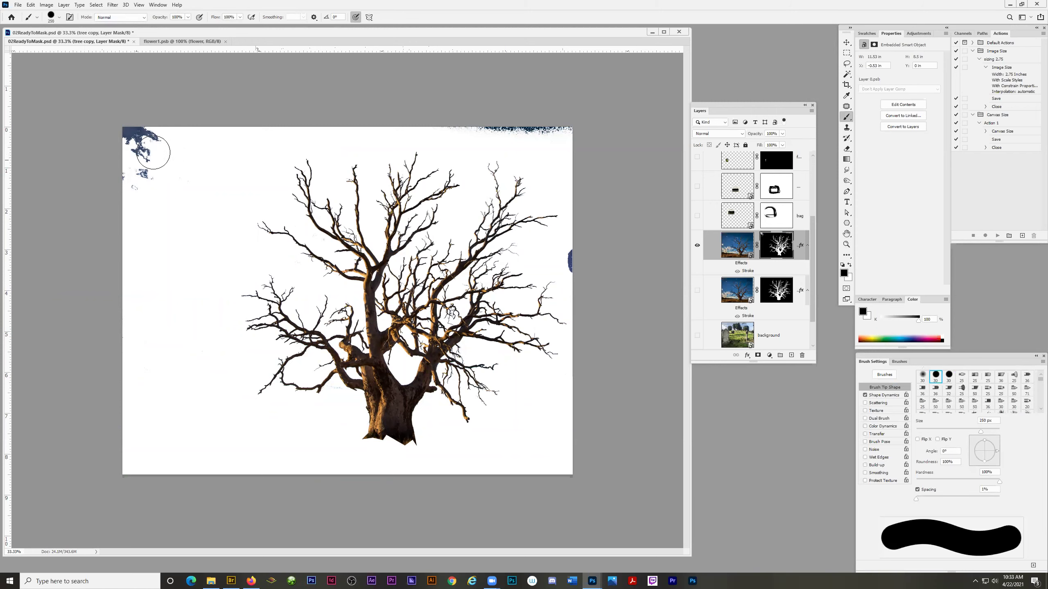
left_click_drag(147, 147, 134, 183)
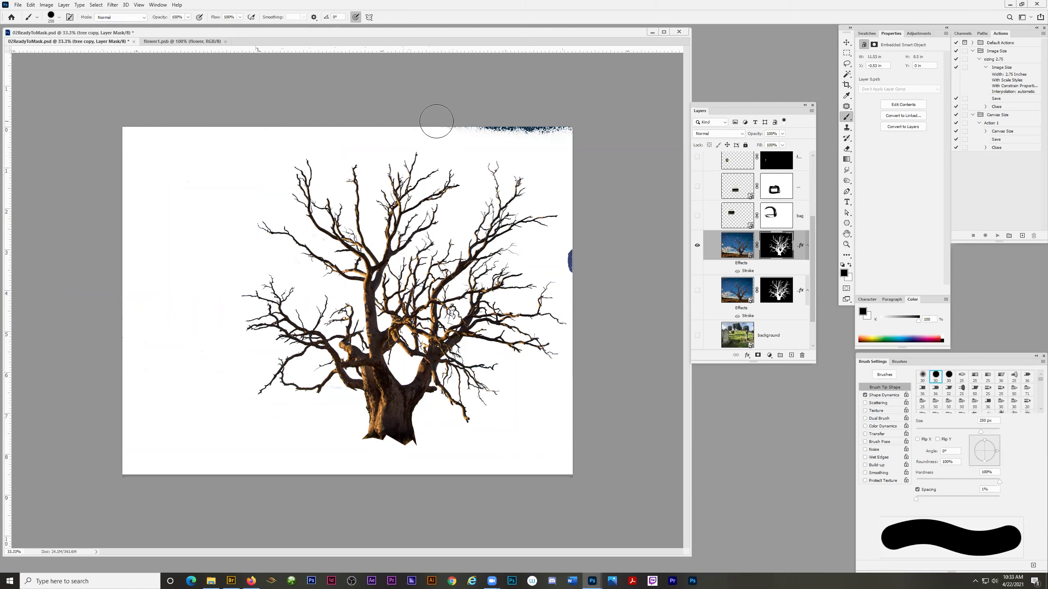
left_click_drag(433, 117, 590, 129)
left_click_drag(595, 234, 575, 269)
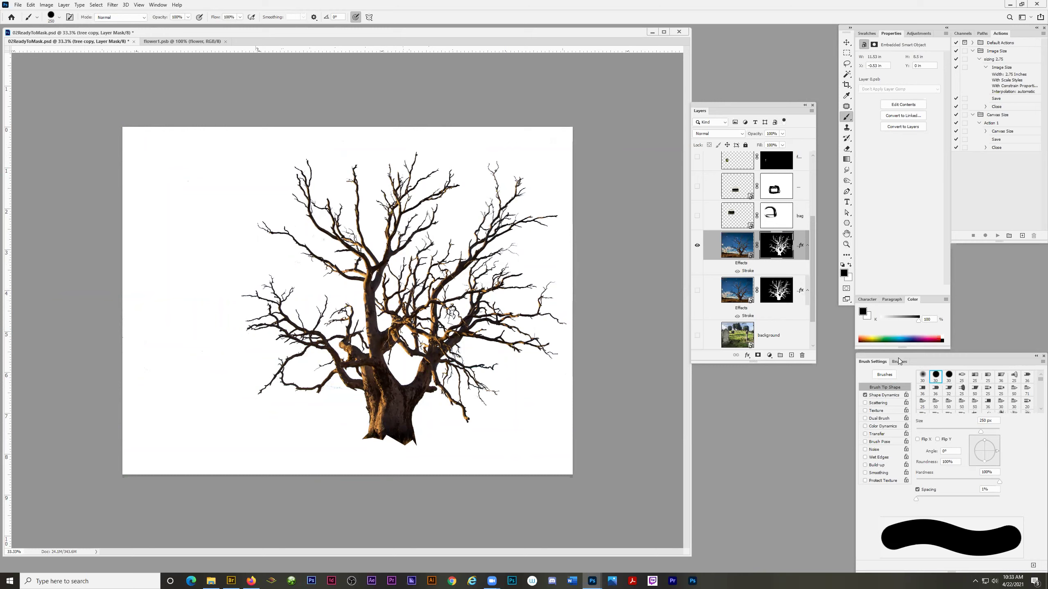
left_click(747, 356)
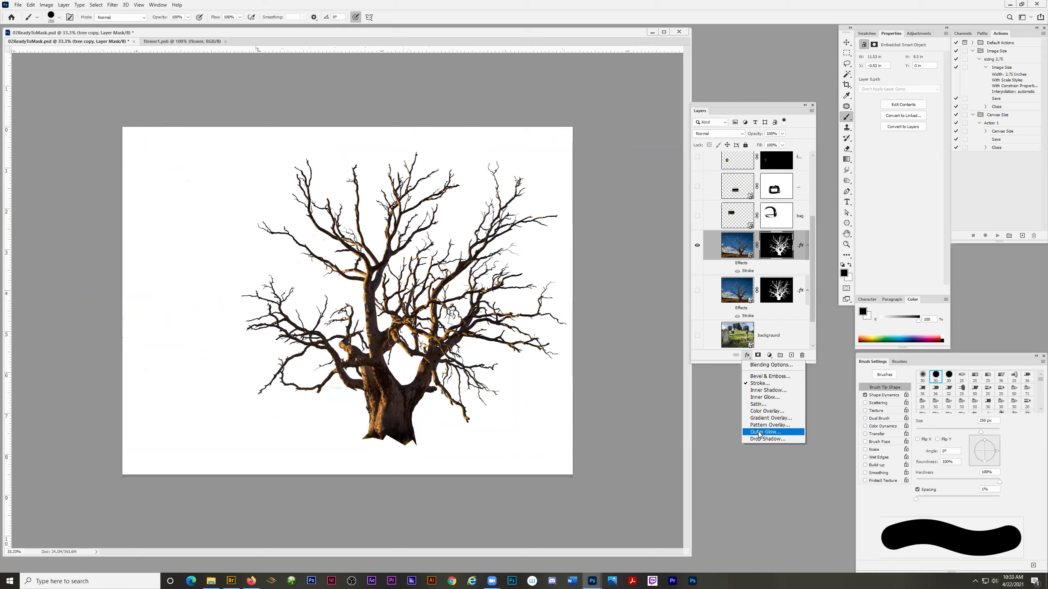
left_click(759, 384)
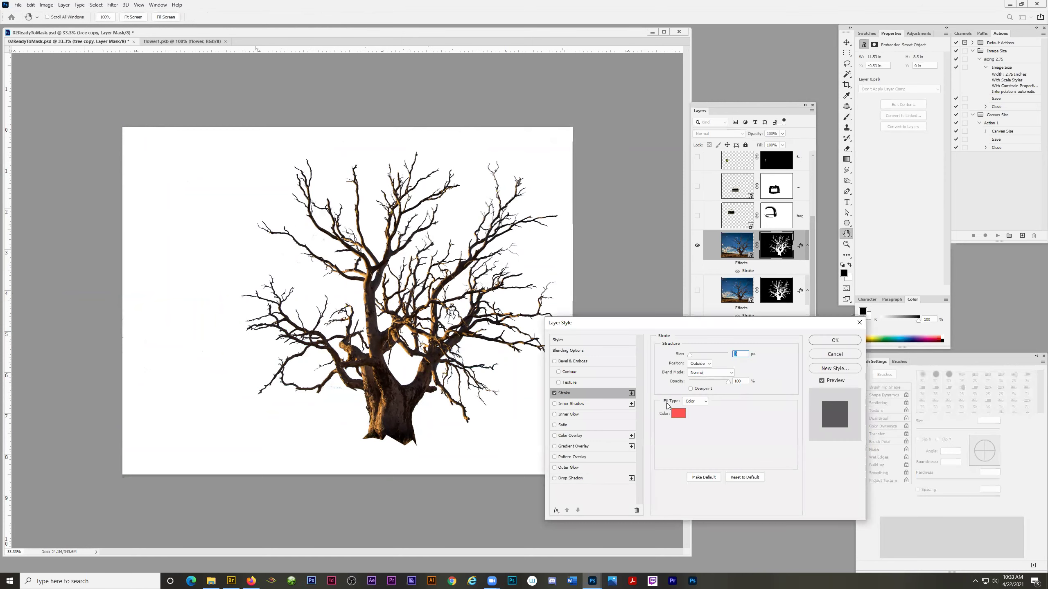
left_click_drag(690, 355, 699, 359)
left_click(703, 403)
left_click(747, 414)
left_click(835, 354)
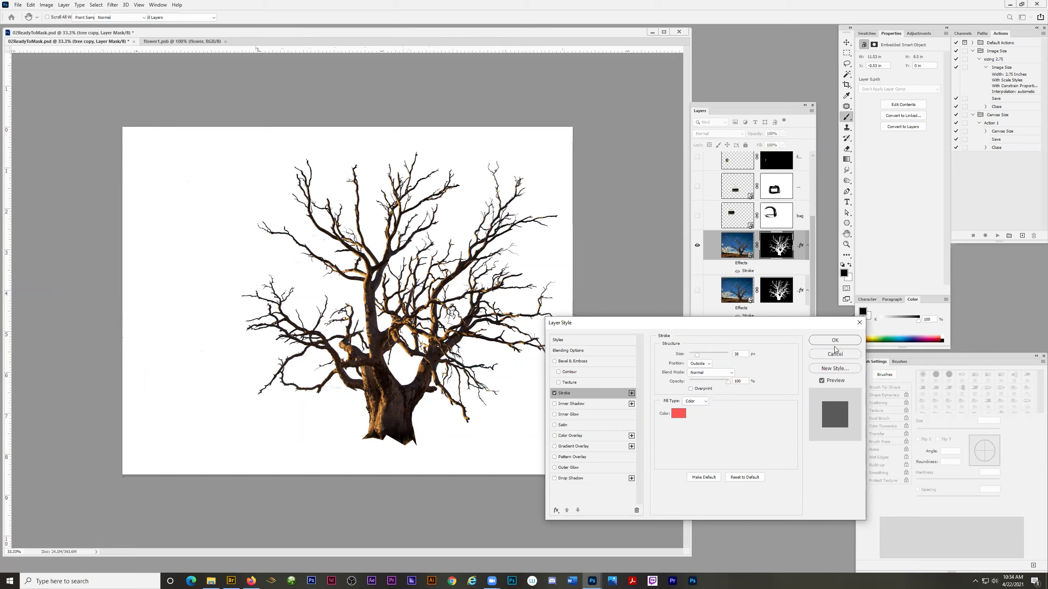
Step: Examine the masked upper branches at 200% for leftover sky specks
key("z")
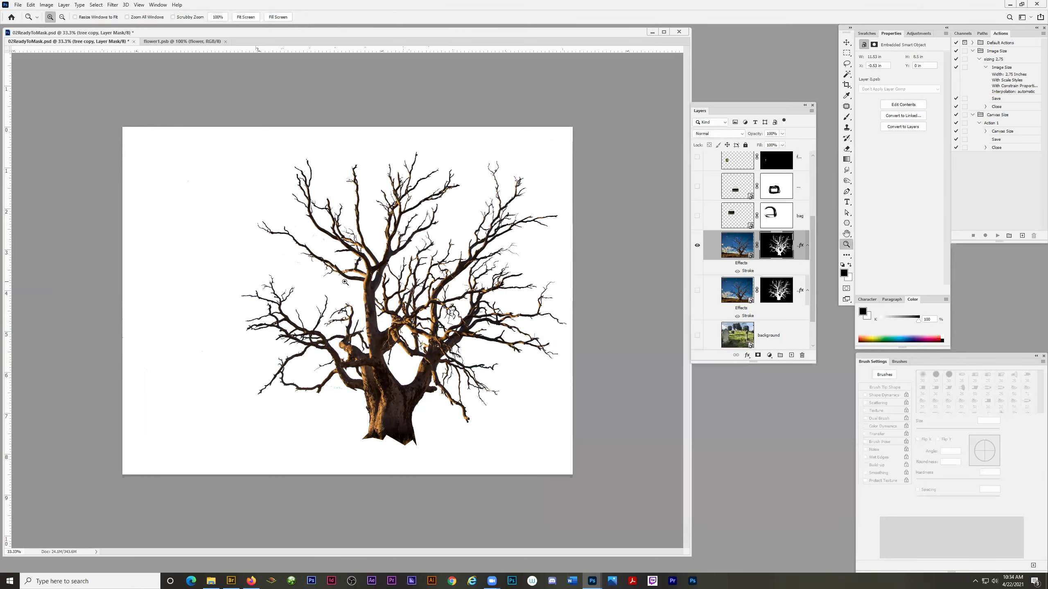
left_click(345, 283)
left_click(315, 340)
left_click(302, 180)
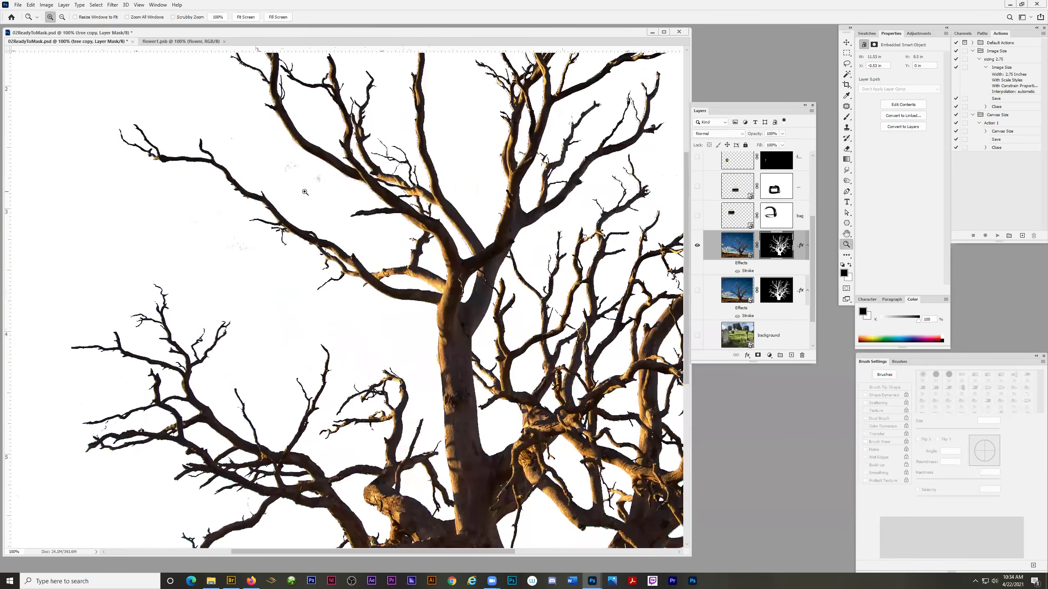
left_click(326, 178)
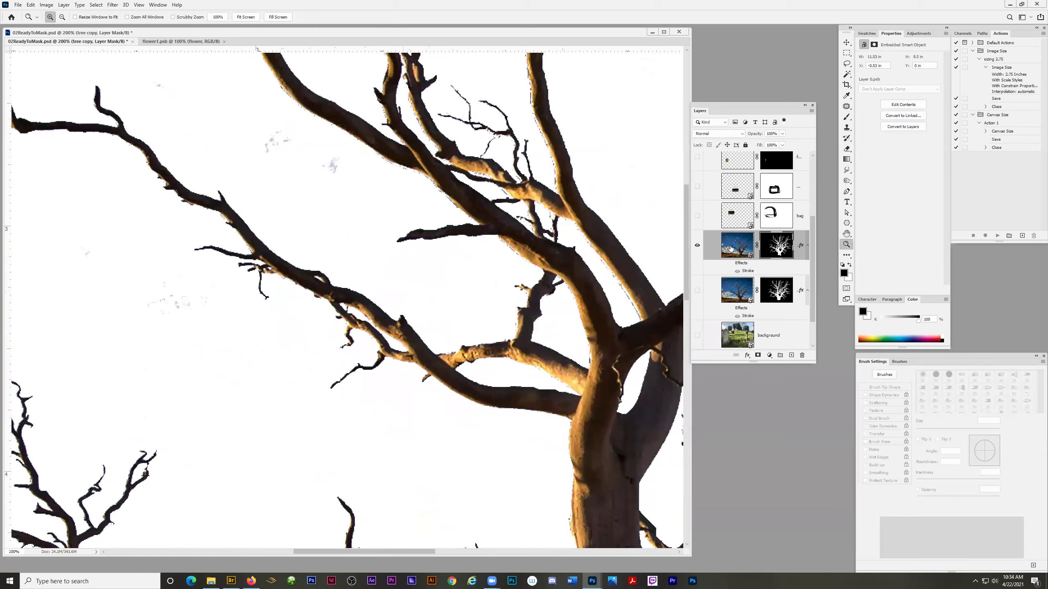
left_click(733, 293)
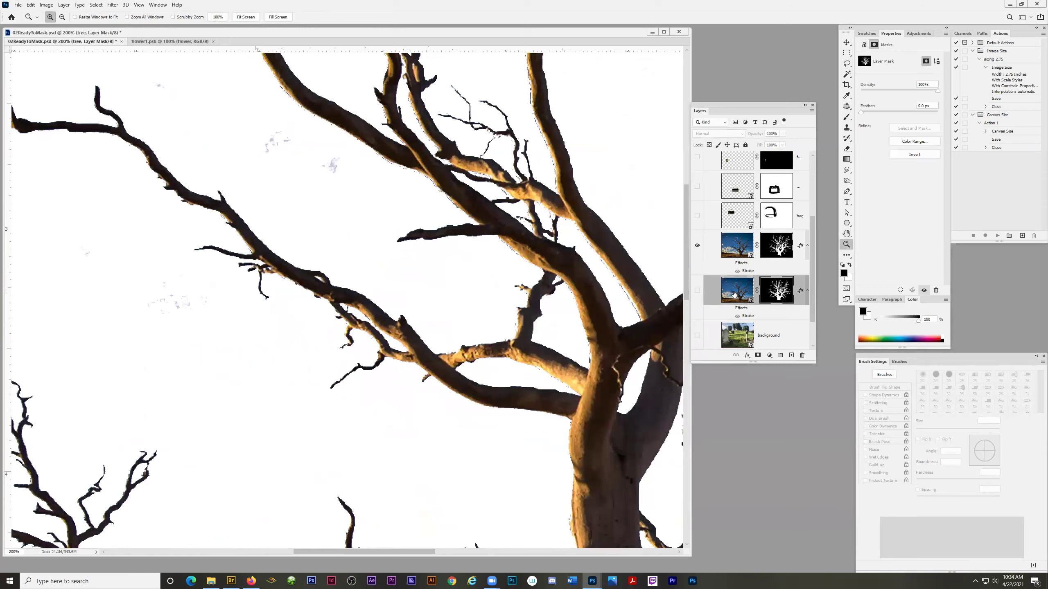
left_click(735, 245)
left_click(731, 242)
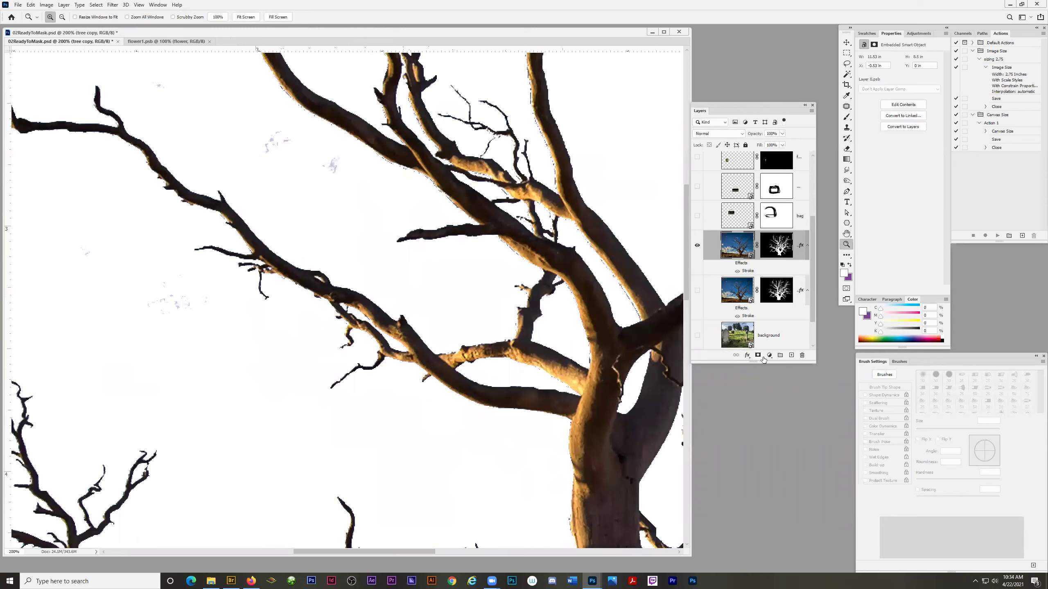
left_click(746, 355)
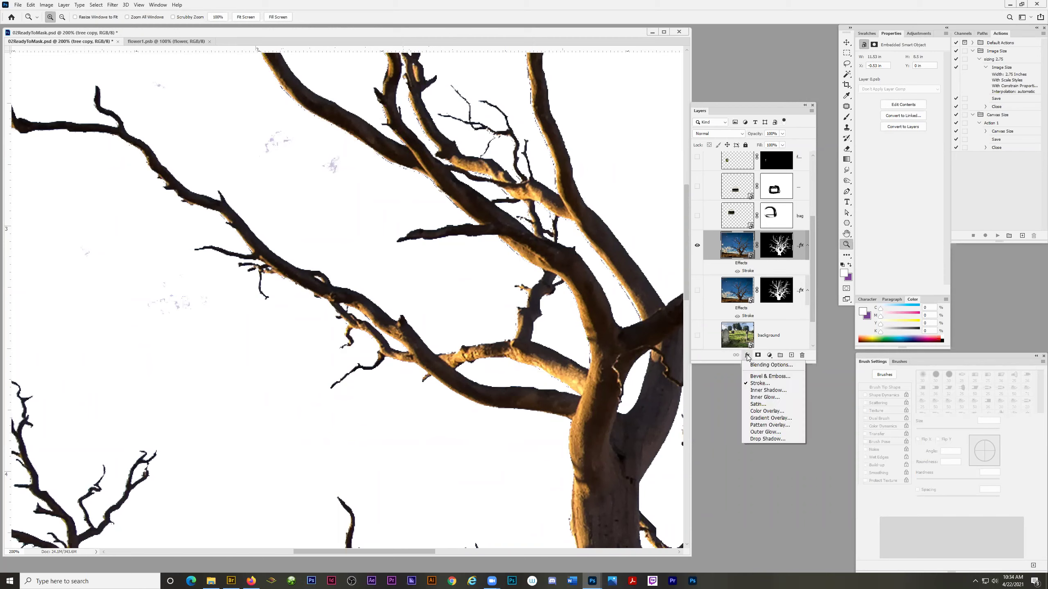
left_click(758, 383)
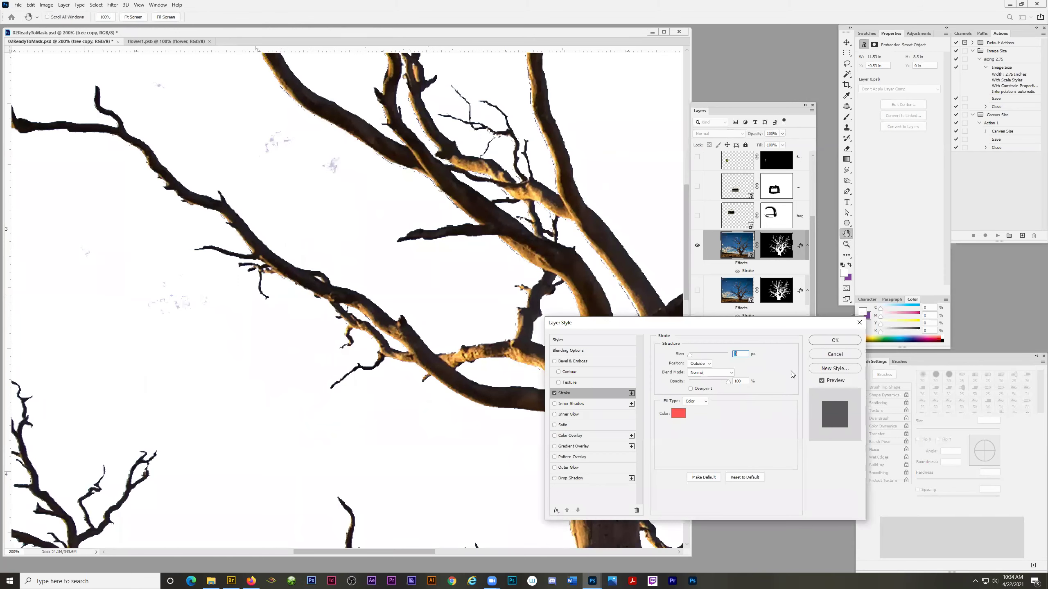
left_click_drag(690, 354, 701, 354)
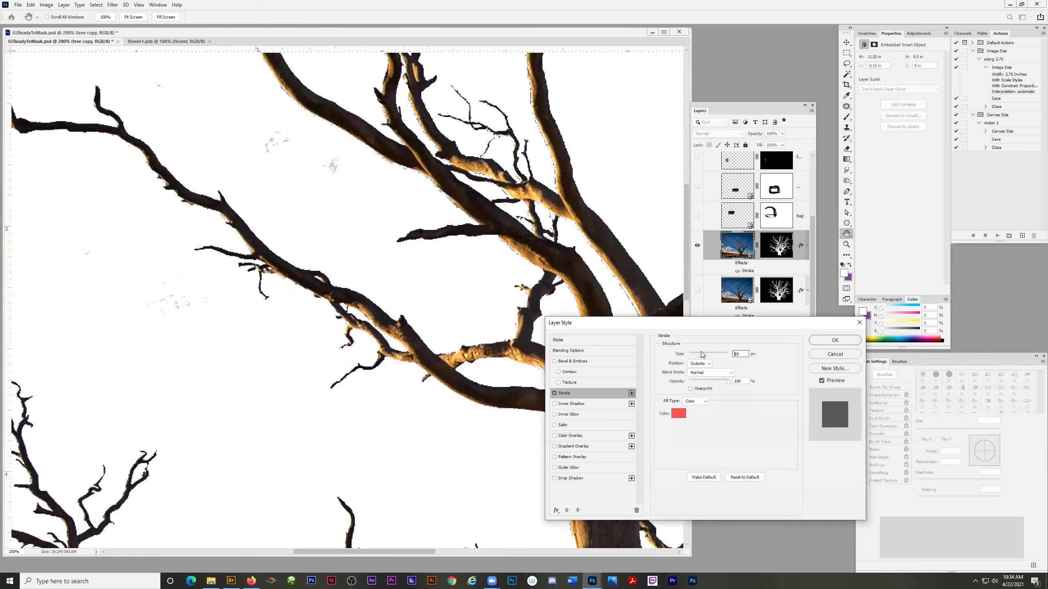
left_click(823, 354)
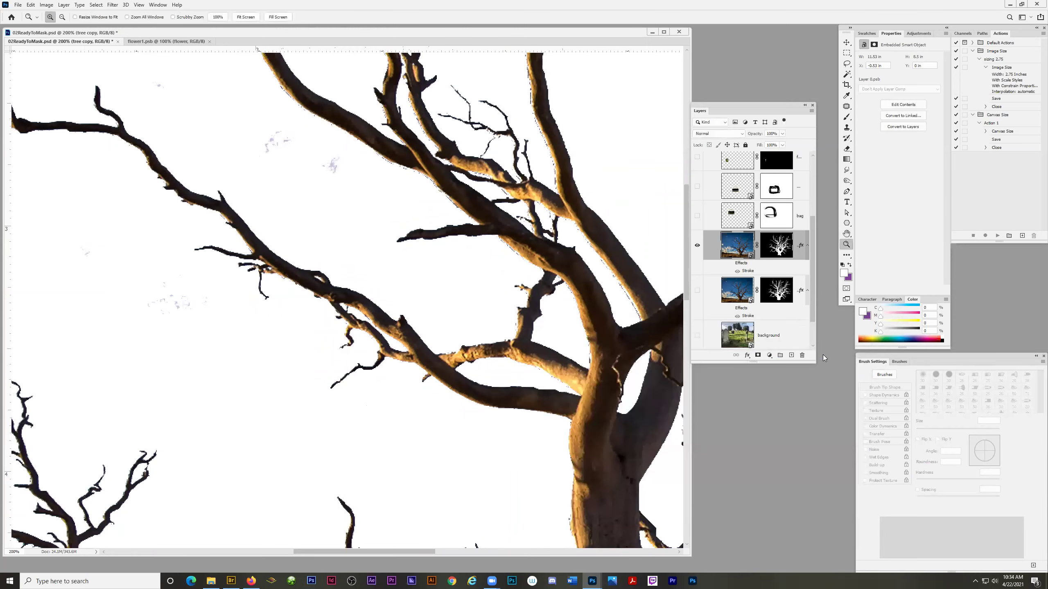
Step: Move the tree copy's mask onto the background layer, rasterize the tree copy, and return the mask to it
left_click(291, 339, "alt")
left_click(301, 356, "alt")
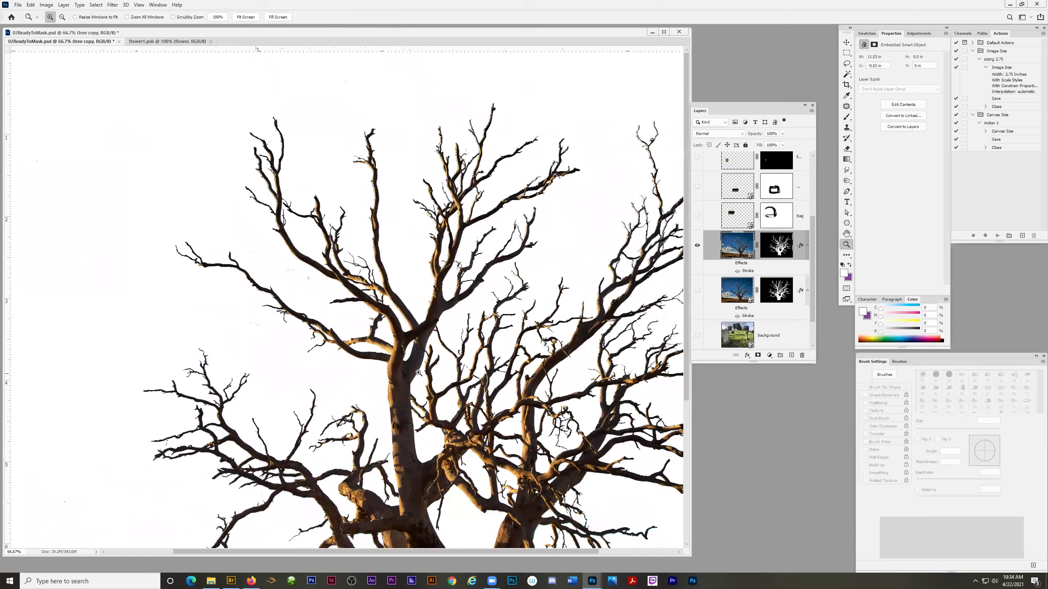
scroll(418, 372, "down", 3)
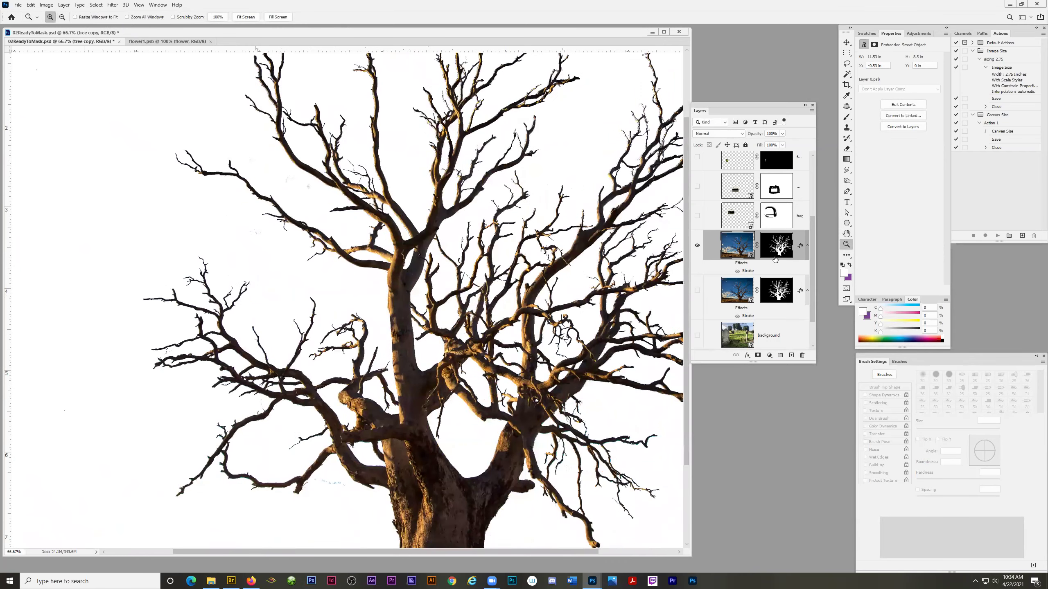
left_click_drag(782, 246, 777, 334)
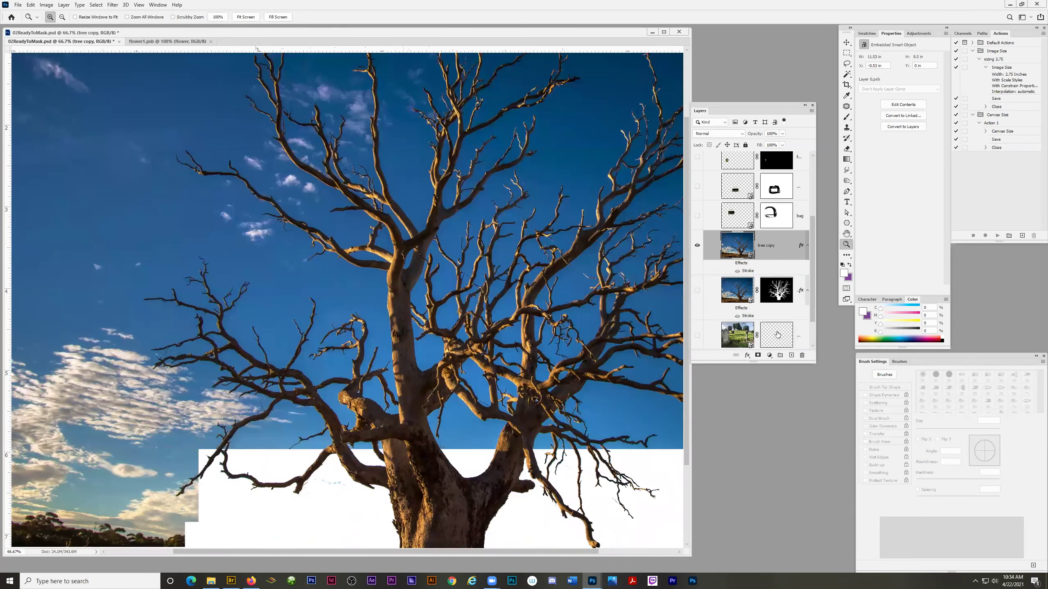
right_click(770, 247)
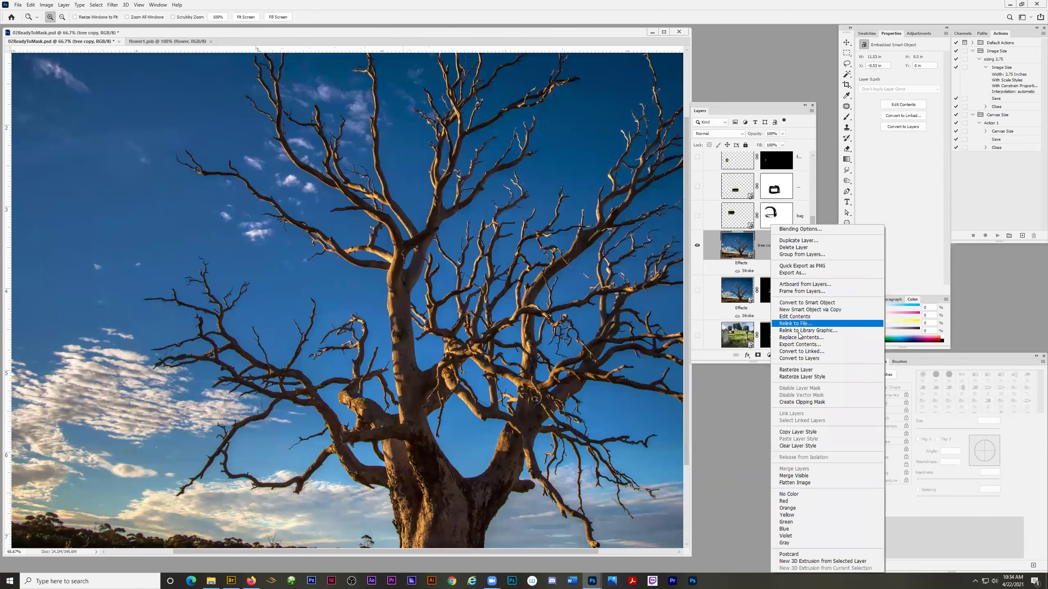
left_click(796, 370)
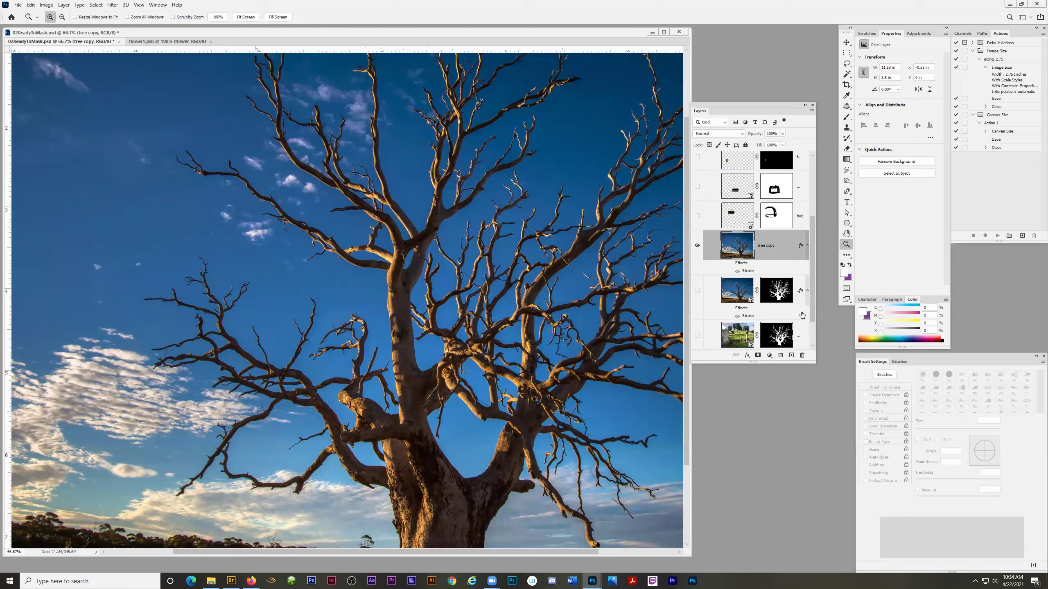
left_click_drag(779, 340, 776, 247)
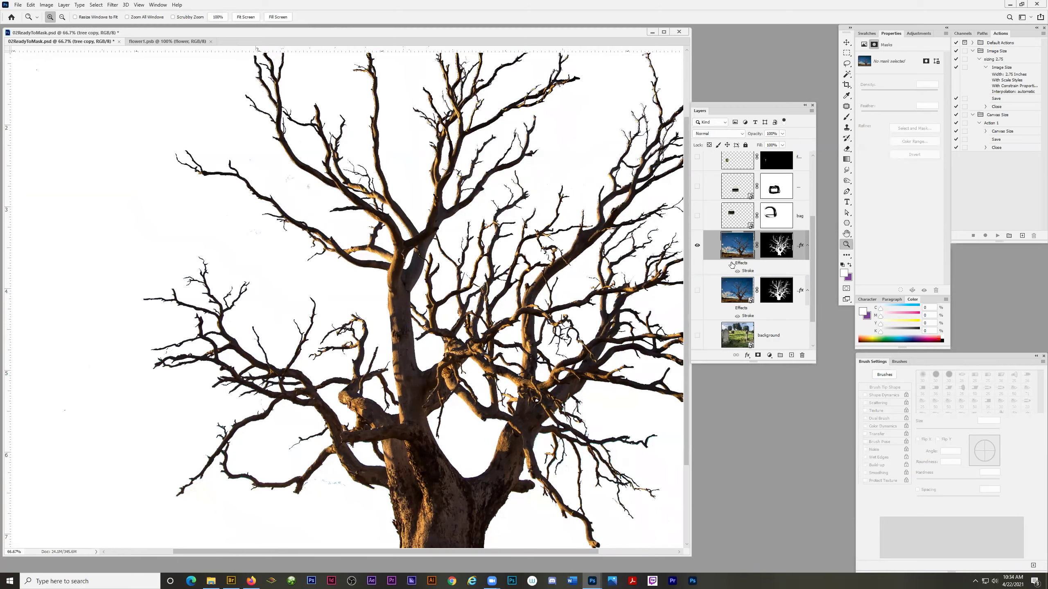
Step: Make the tree copy's layer effects visible so a red stroke outlines the stray pixels
left_click(730, 264)
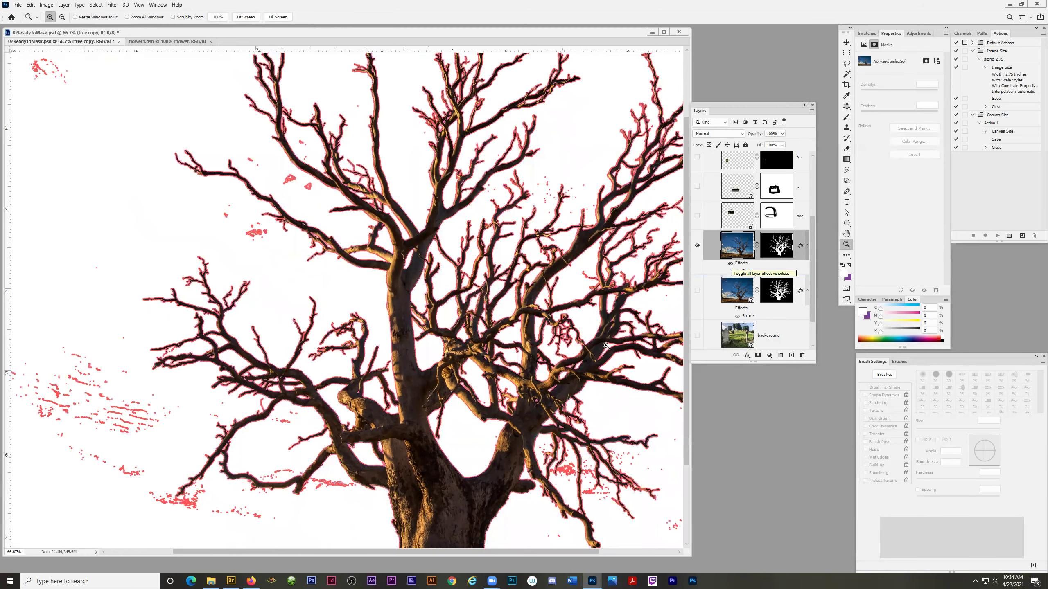
left_click(403, 333, "alt")
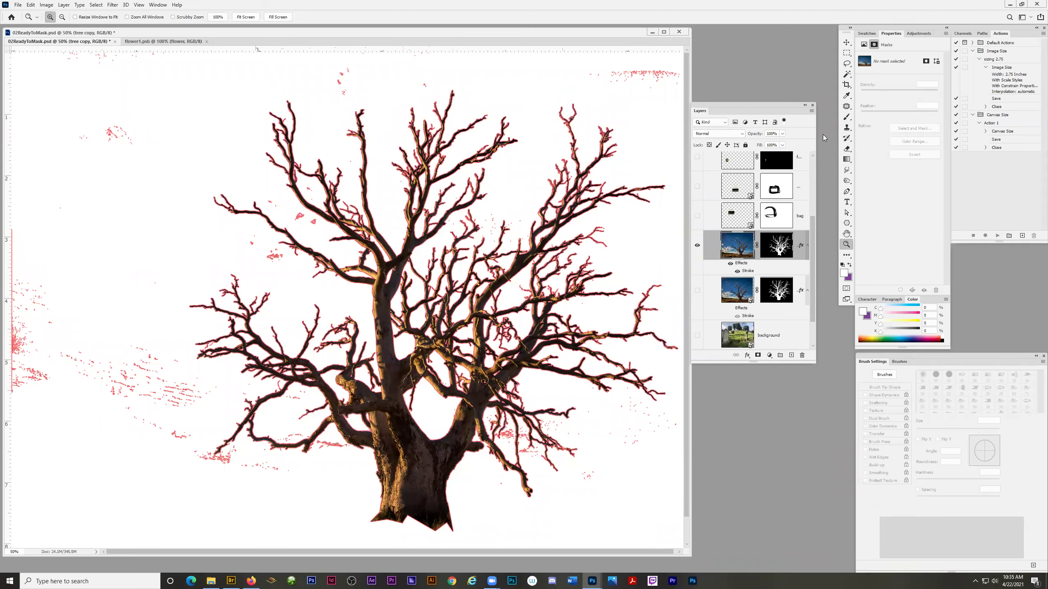
Step: Paint black on the tree copy's layer mask with a 400 px brush over the red-outlined specks left of the tree
left_click(847, 118)
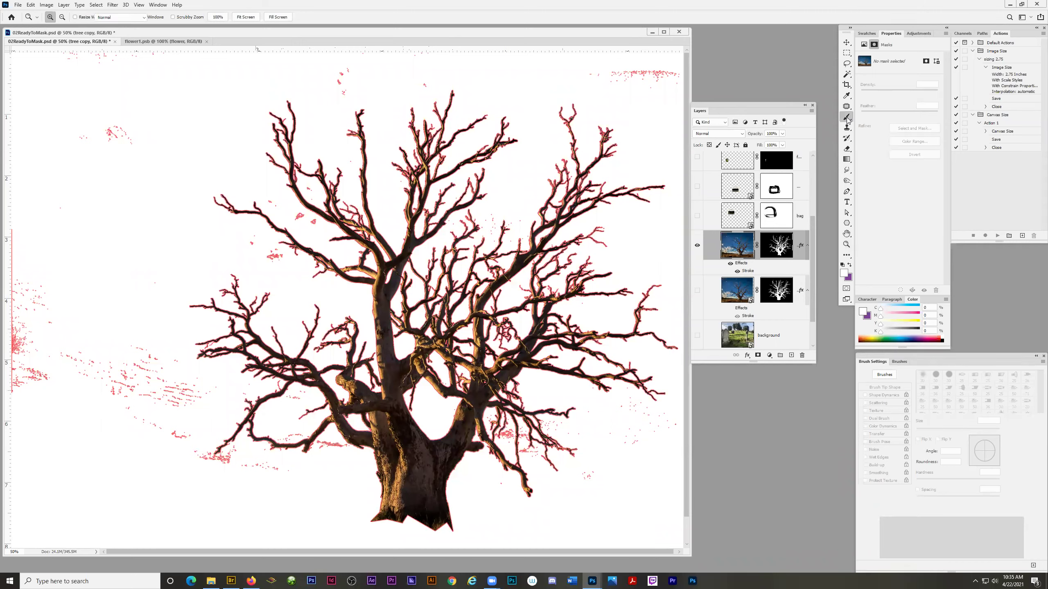
key("bracketleft")
key("bracketleft")
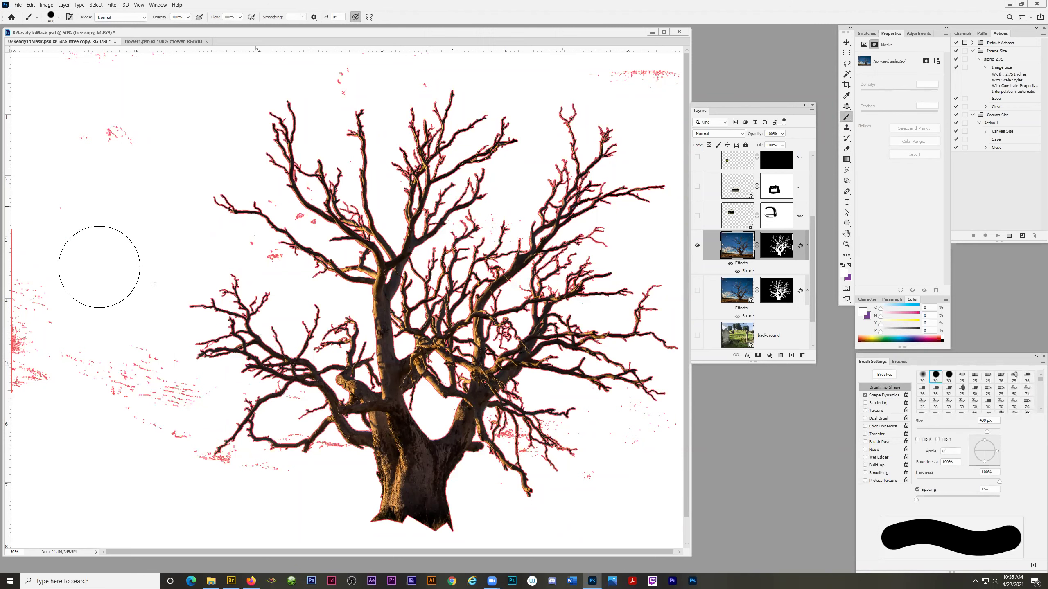
left_click_drag(41, 340, 47, 332)
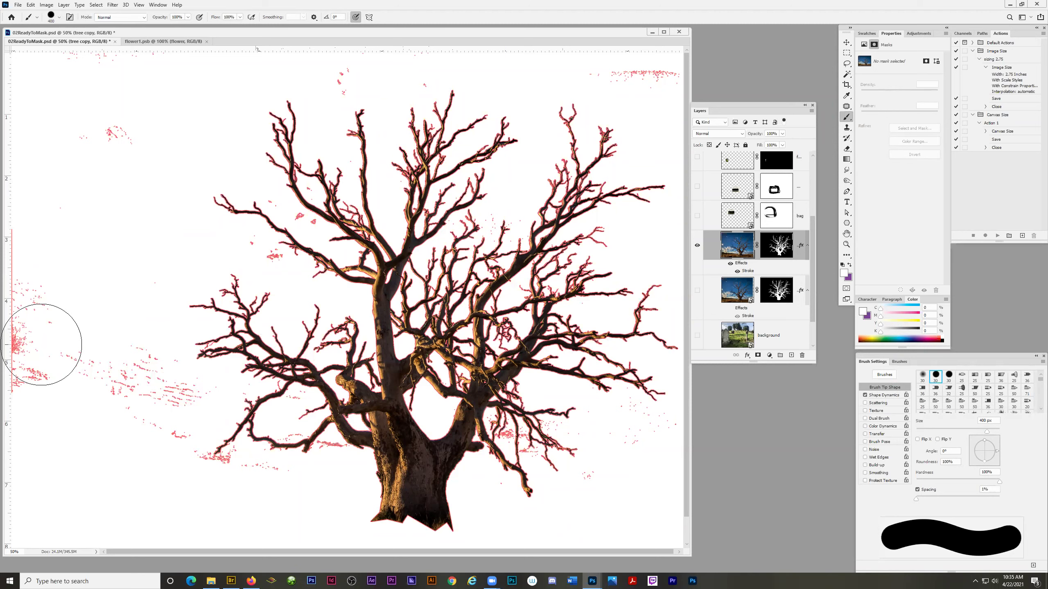
left_click(842, 264)
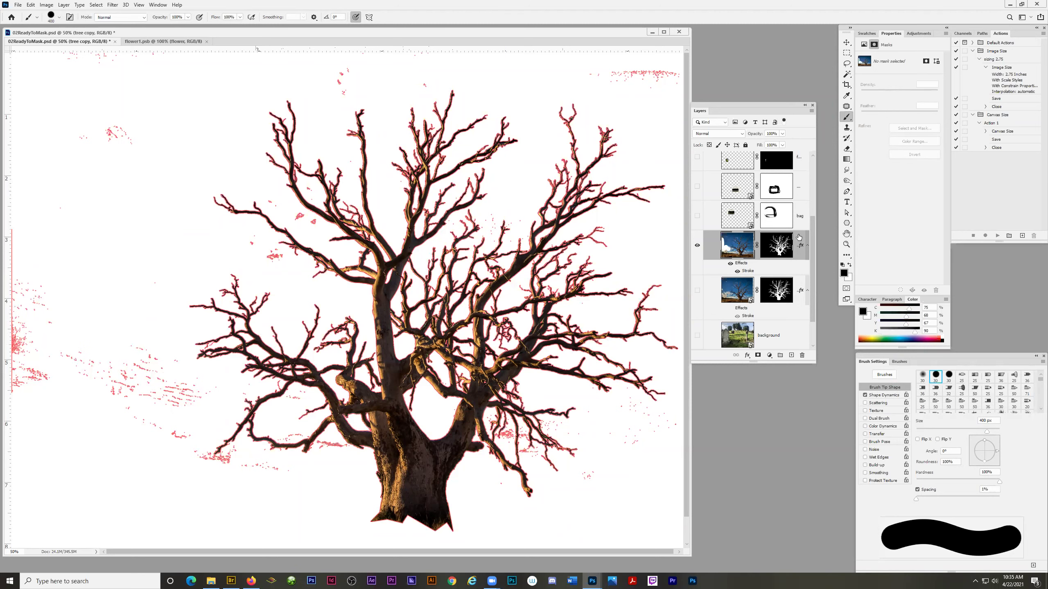
key("ctrl+z")
left_click(783, 246)
mouse_move(150, 396)
left_mouse_down()
mouse_move(106, 352)
mouse_move(41, 391)
mouse_move(41, 230)
mouse_move(50, 276)
mouse_move(125, 126)
mouse_move(91, 107)
mouse_move(103, 52)
left_mouse_up()
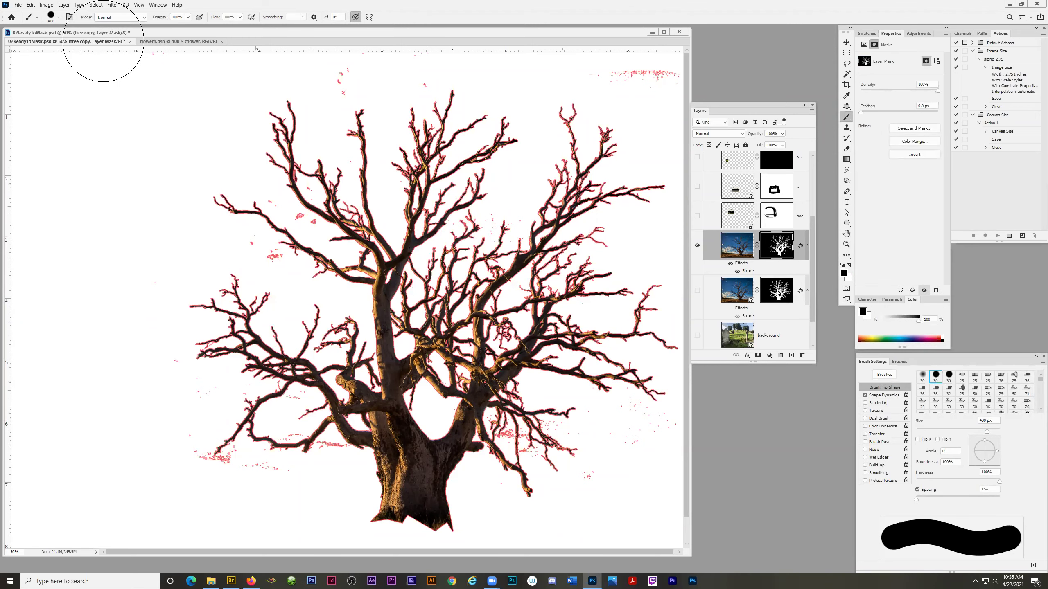
Step: Paint black on the tree copy's layer mask at 200% zoom, with a smaller brush, over the wide speck cluster below the long left branch
key("bracketleft")
key("bracketleft")
key("z")
left_click_drag(293, 233, 294, 233)
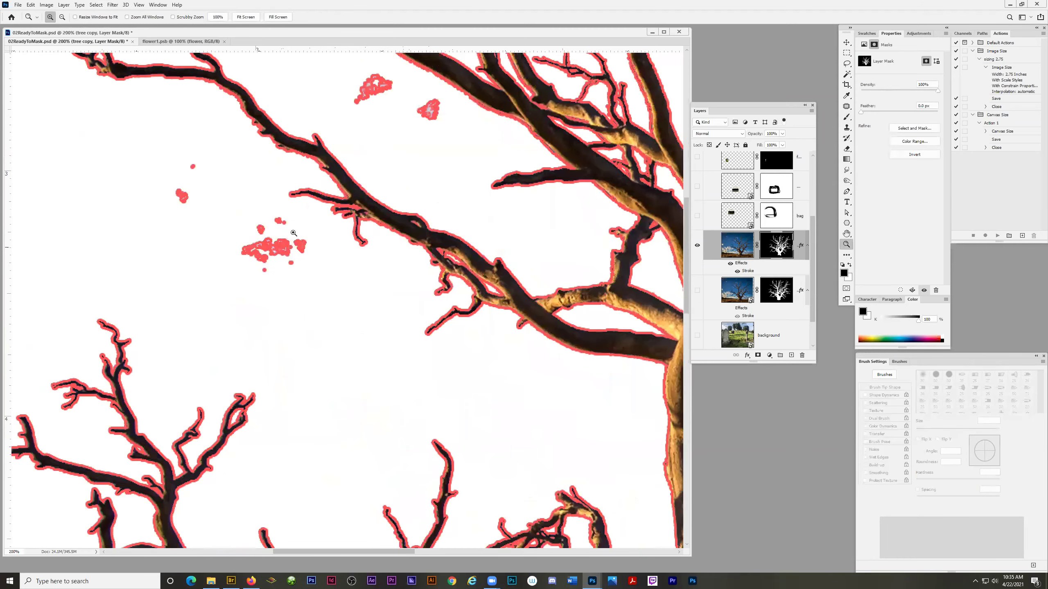
left_click(847, 116)
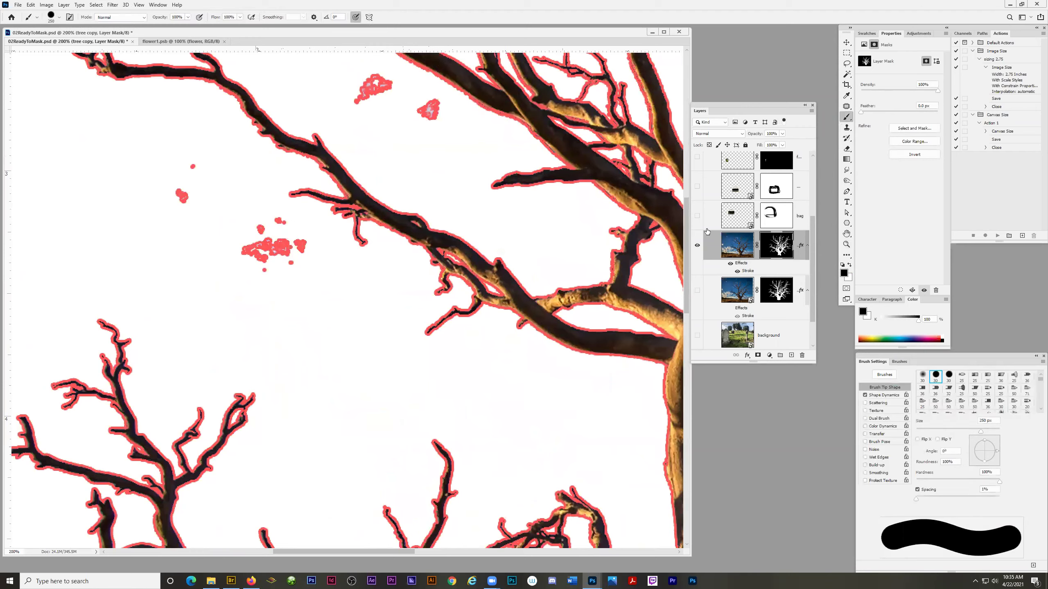
key("bracketleft")
key("bracketleft")
key("bracketleft")
key("bracketleft")
key("bracketleft")
key("bracketleft")
mouse_move(284, 266)
left_mouse_down()
mouse_move(280, 240)
mouse_move(230, 218)
mouse_move(253, 264)
left_mouse_up()
Step: Paint out the two red-outlined speck clusters above the long left branch on the tree copy's mask with a 70 px brush
key("bracketleft")
key("bracketleft")
left_click(421, 116)
left_click_drag(362, 98, 363, 94)
Step: Paint black on the tree copy's mask with a still smaller brush over the stray specks around the upper left branches
left_click_drag(686, 284, 690, 163)
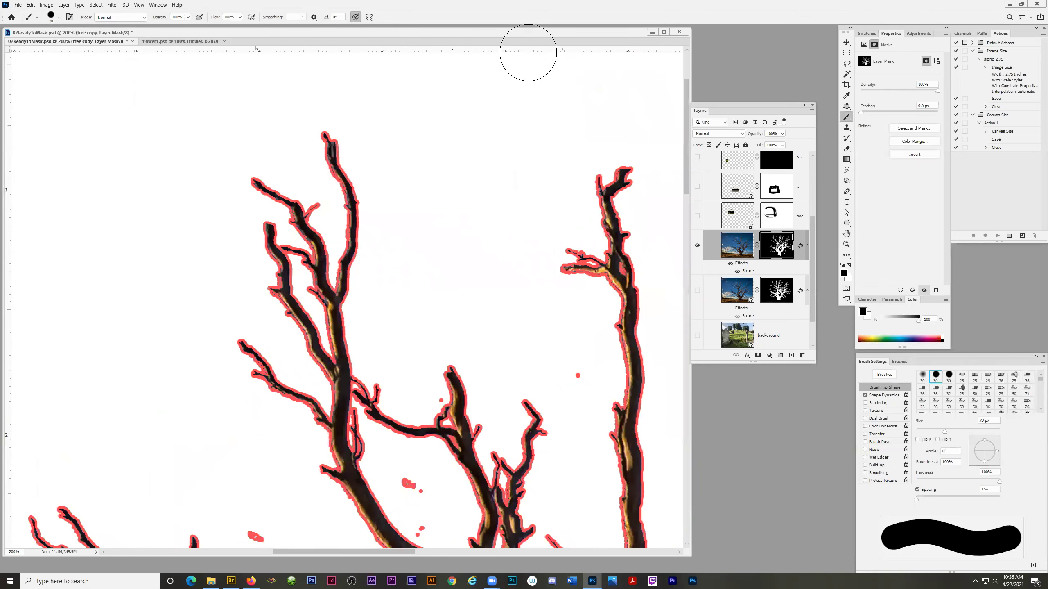
key("bracketleft")
key("bracketleft")
left_click(578, 376)
left_click(406, 485)
scroll(433, 474, "down", 3)
left_click(423, 418)
left_click(274, 445)
left_click(253, 433)
key("bracketleft")
left_click(440, 296)
Step: Move the tree copy's mask onto the background layer, convert the tree copy to a smart object, and return the mask to it
key("z")
left_click(391, 412, "alt")
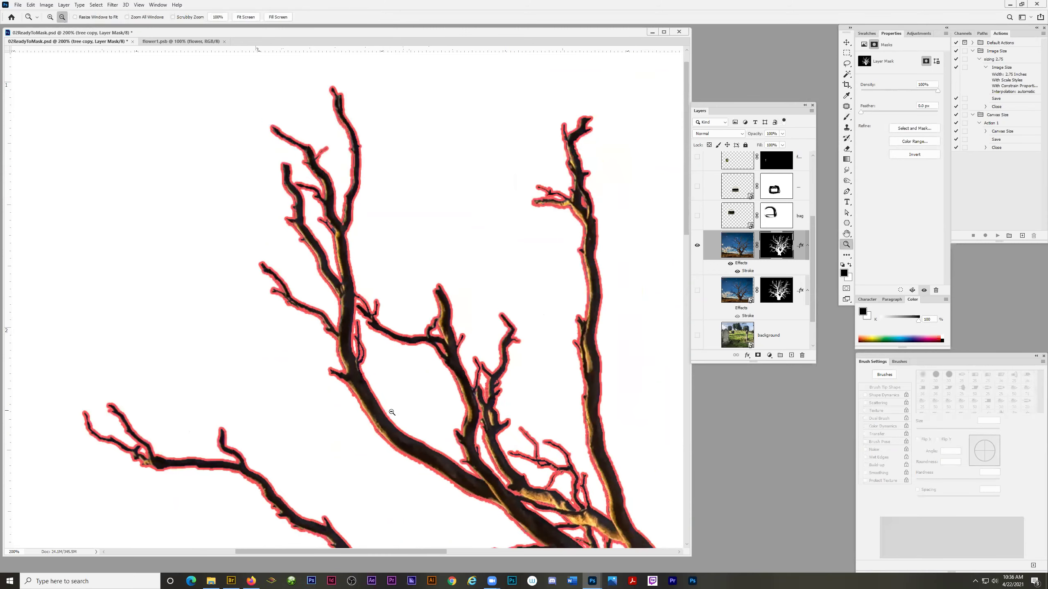
left_click(391, 413, "alt")
left_click(392, 413, "alt")
scroll(518, 419, "down", 3)
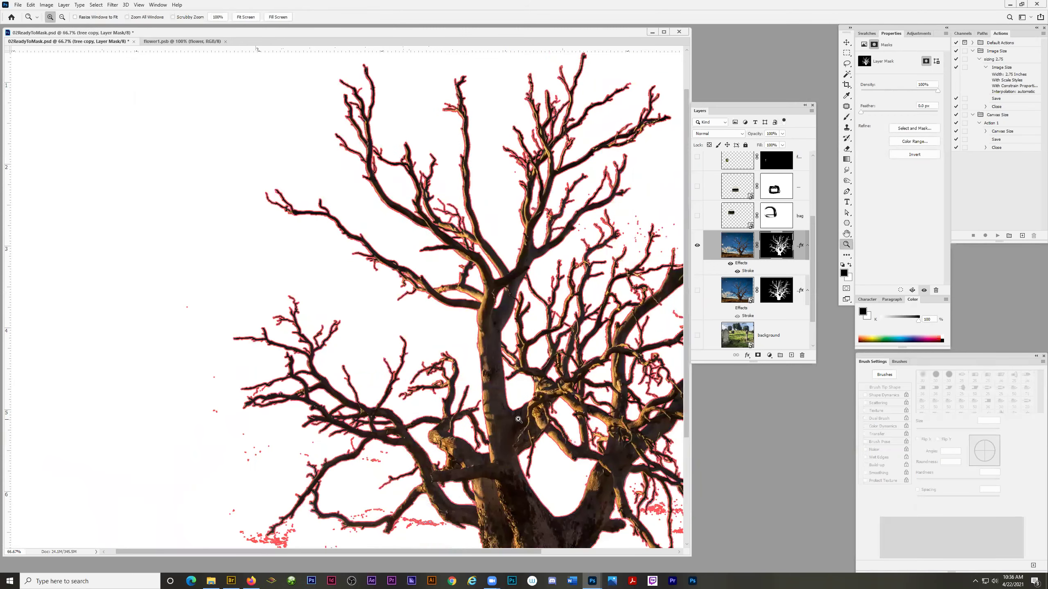
scroll(518, 419, "down", 2)
left_click_drag(777, 247, 776, 335)
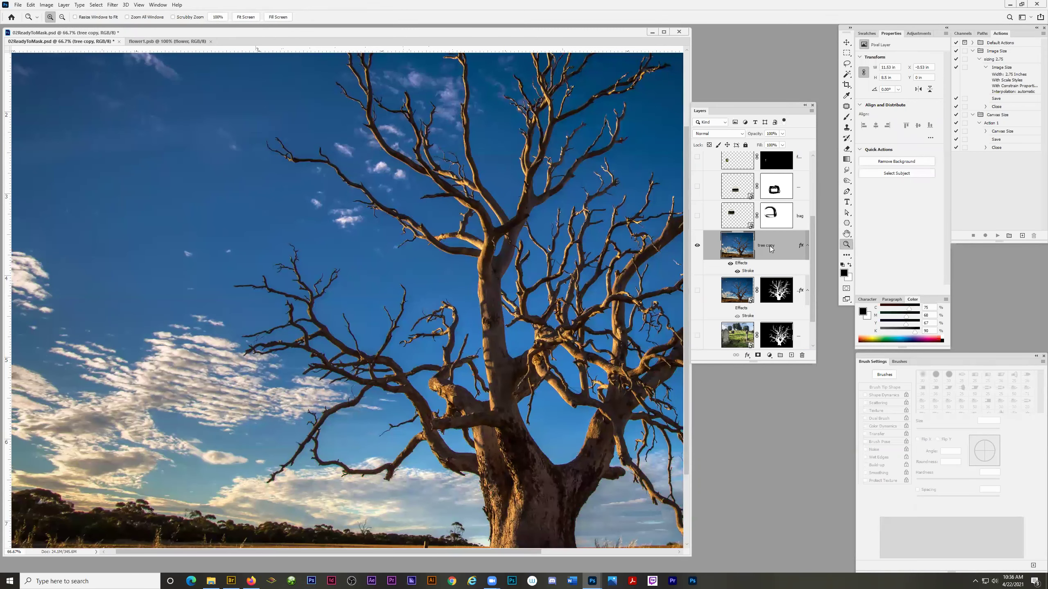
right_click(770, 248)
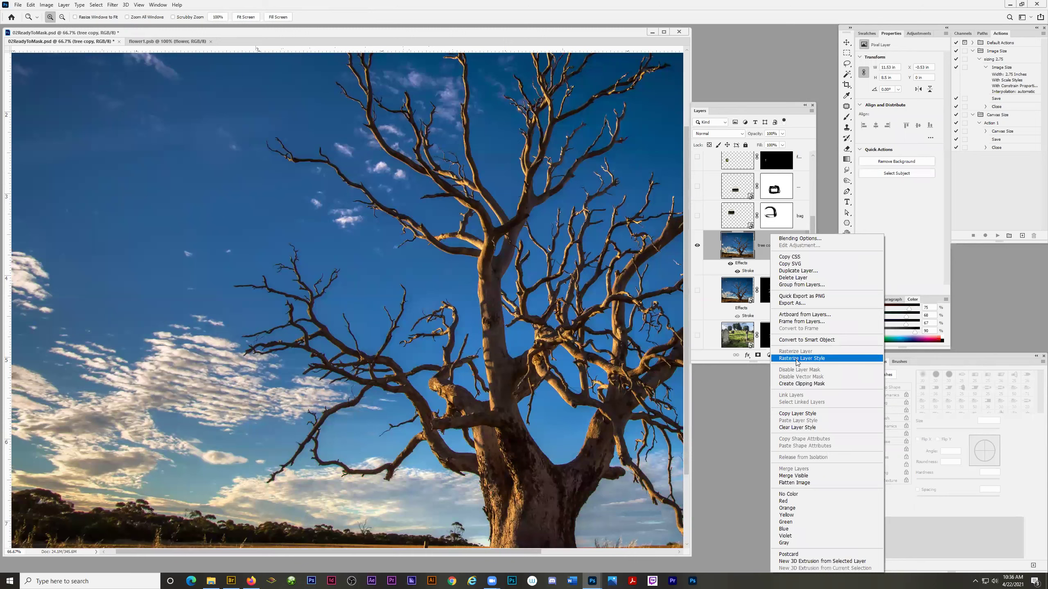
left_click(798, 340)
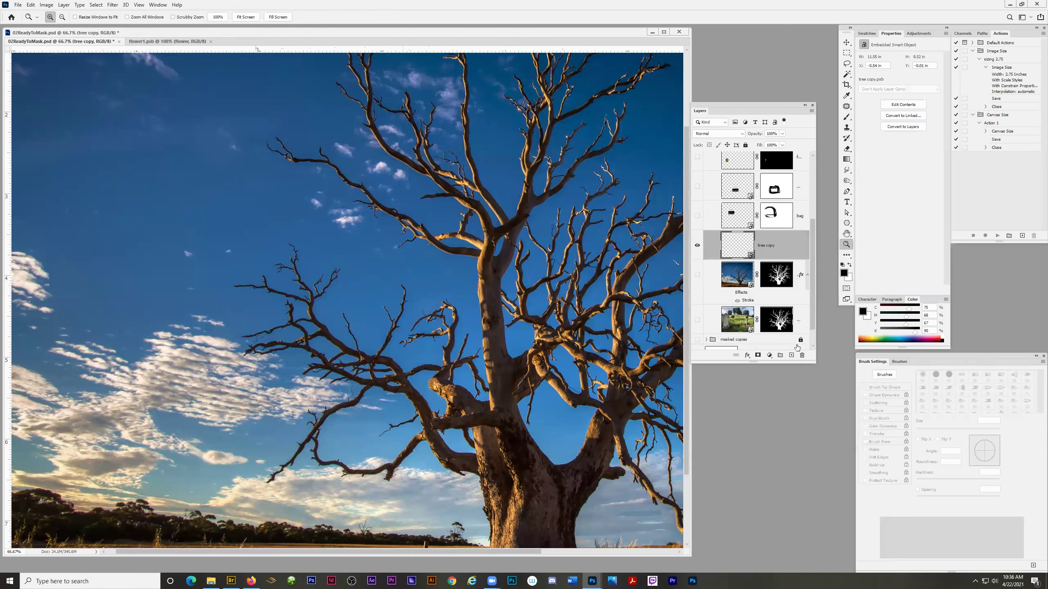
left_click_drag(782, 320, 780, 249)
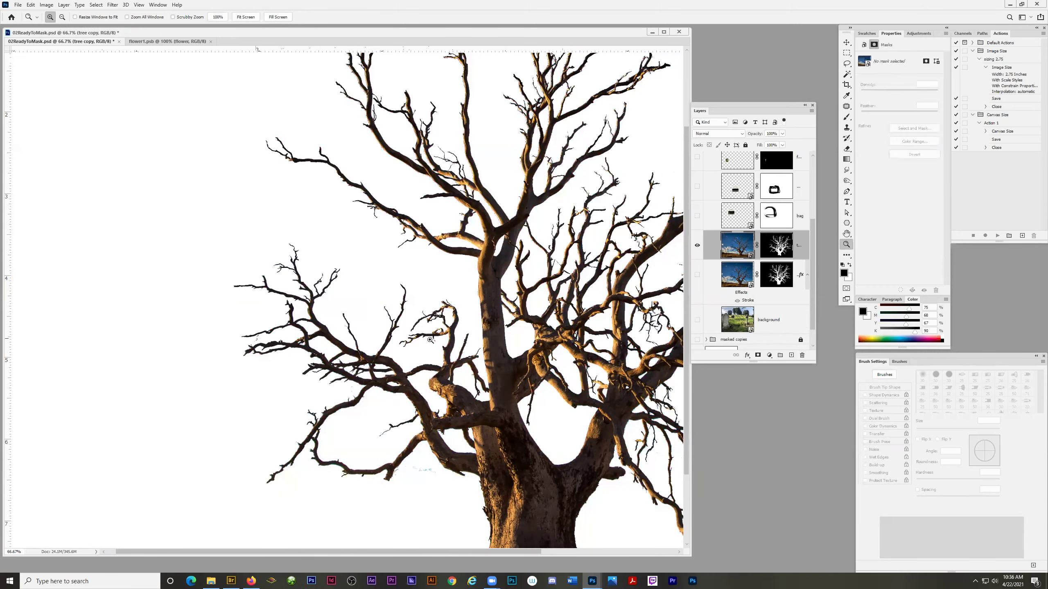
Step: Hide the tree copy layer and show the tree layer beneath it, toggling the copy once to compare the two masked trees
left_click(433, 335, "alt")
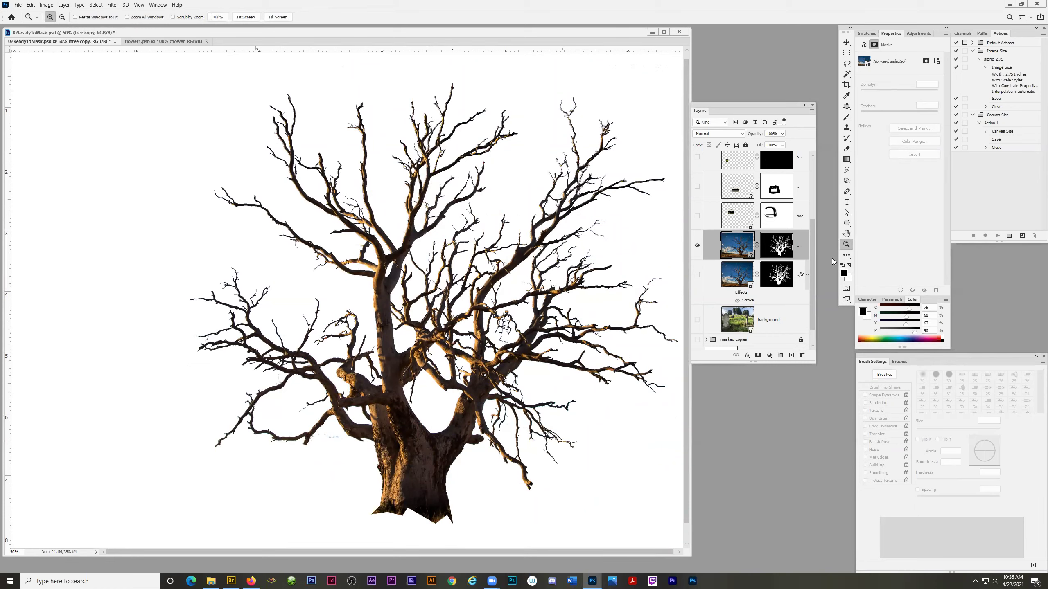
mouse_move(814, 279)
left_mouse_down()
mouse_move(822, 212)
mouse_move(816, 277)
left_mouse_up()
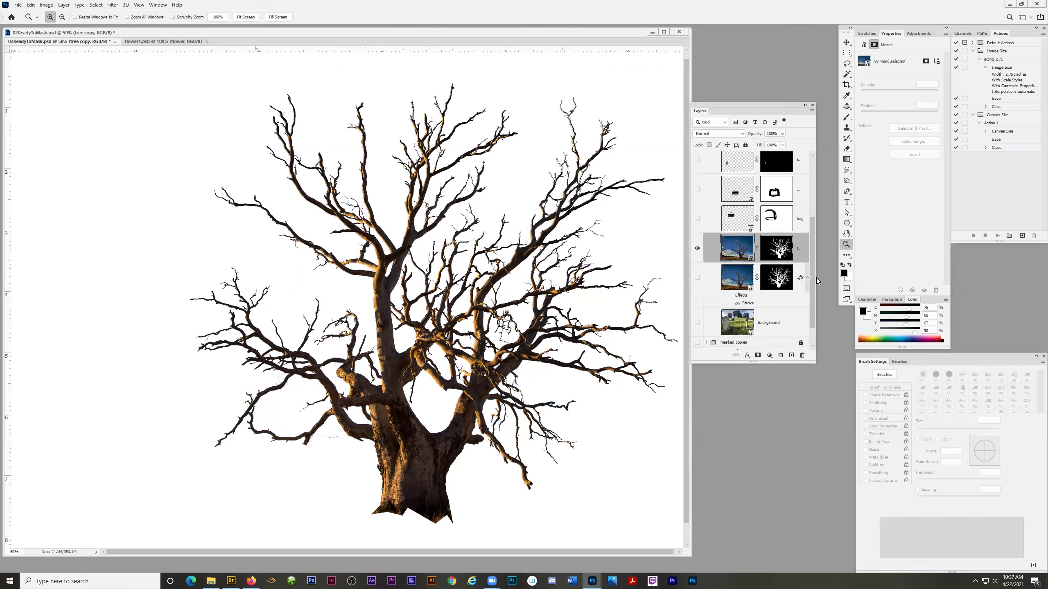
left_click(697, 248)
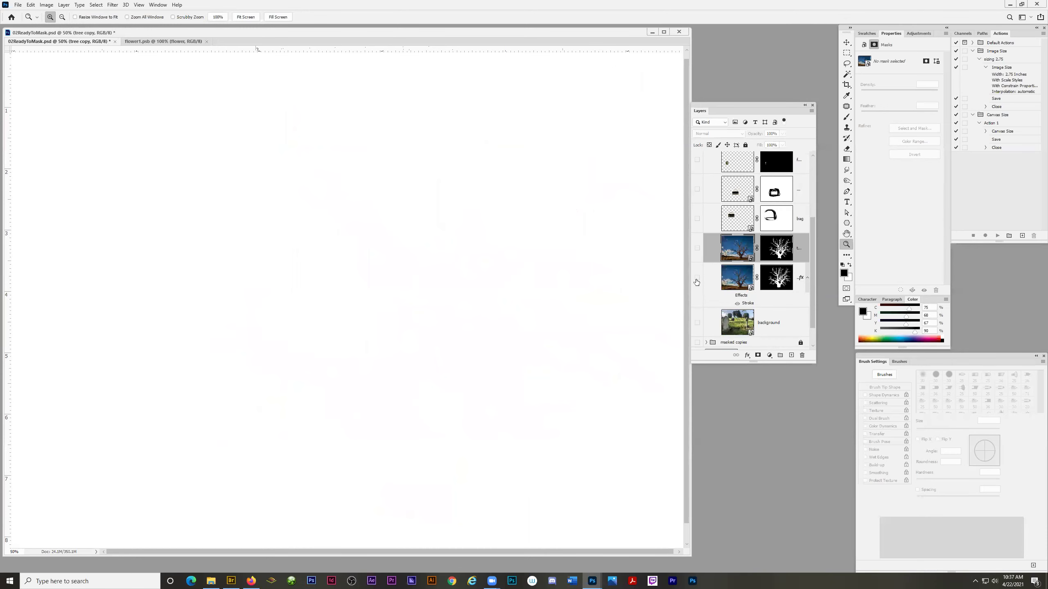
left_click(697, 278)
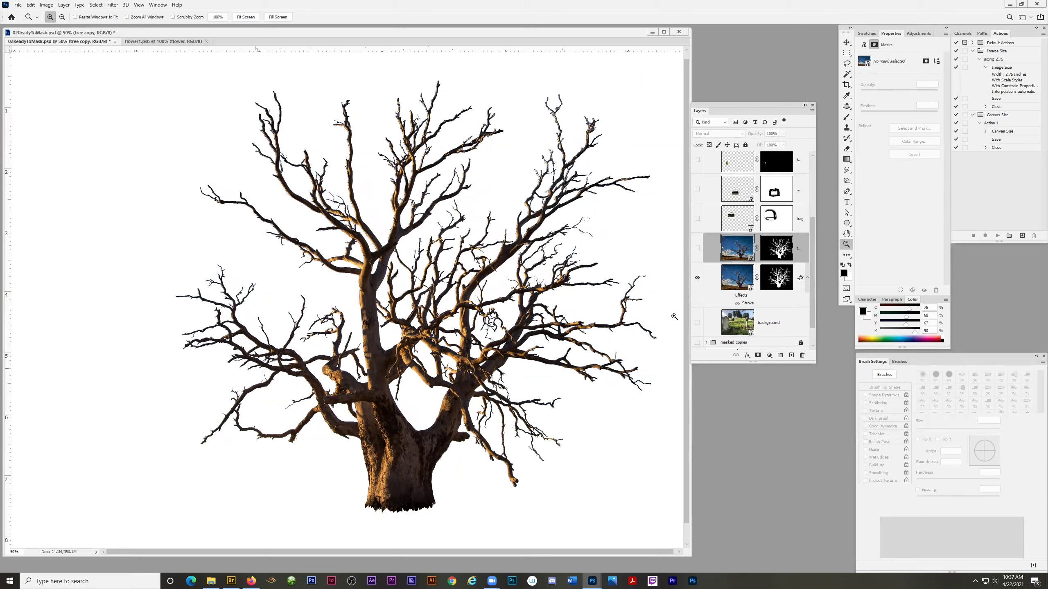
left_click(697, 249)
left_click(697, 249)
left_click_drag(811, 262, 815, 310)
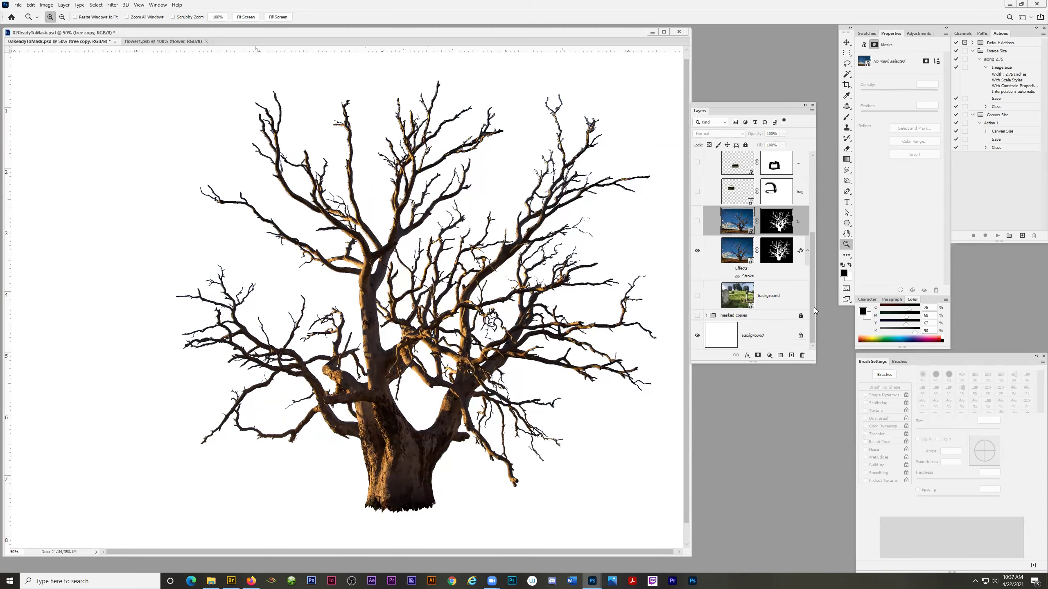
Step: Zoom to the short stub right of the trunk and compare Brush availability on the tree layer's smart object and its layer mask
left_click(428, 408)
left_click(472, 453)
left_click(475, 450)
left_click(495, 412)
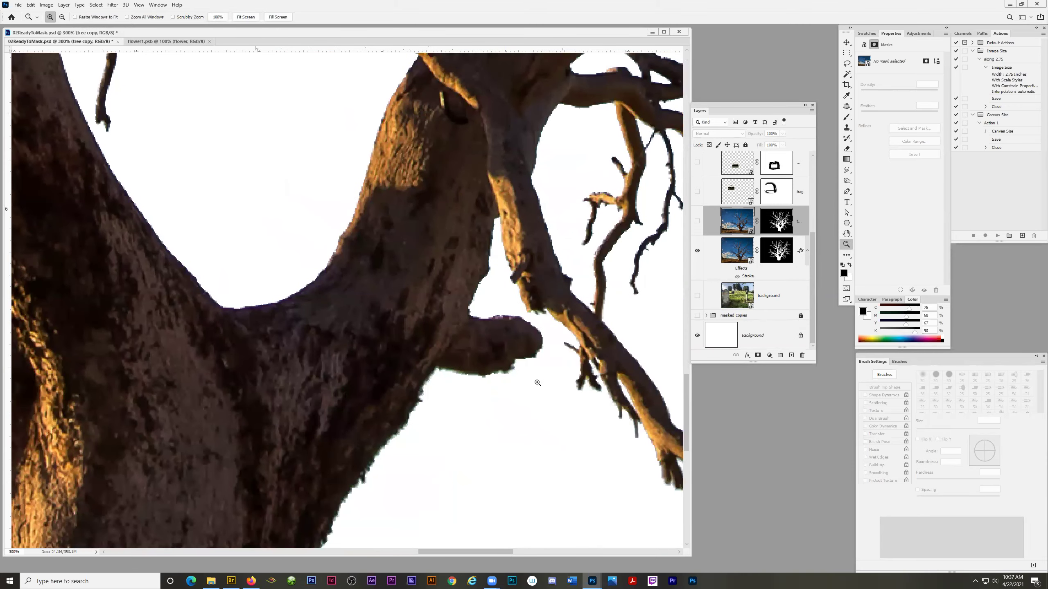
left_click(847, 118)
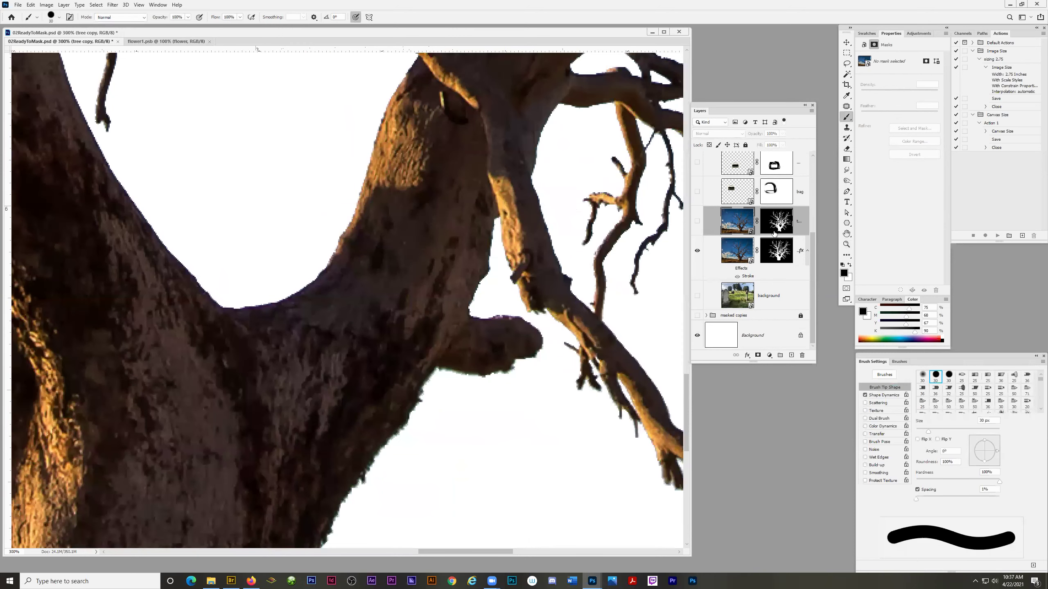
left_click(697, 252)
left_click(697, 252)
left_click(736, 251)
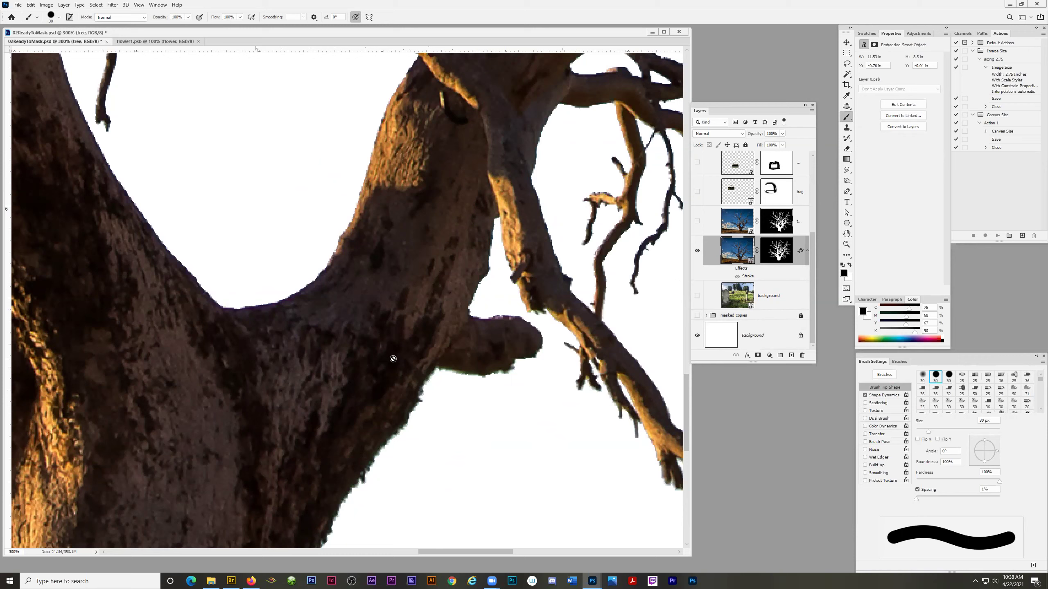
left_click(780, 251)
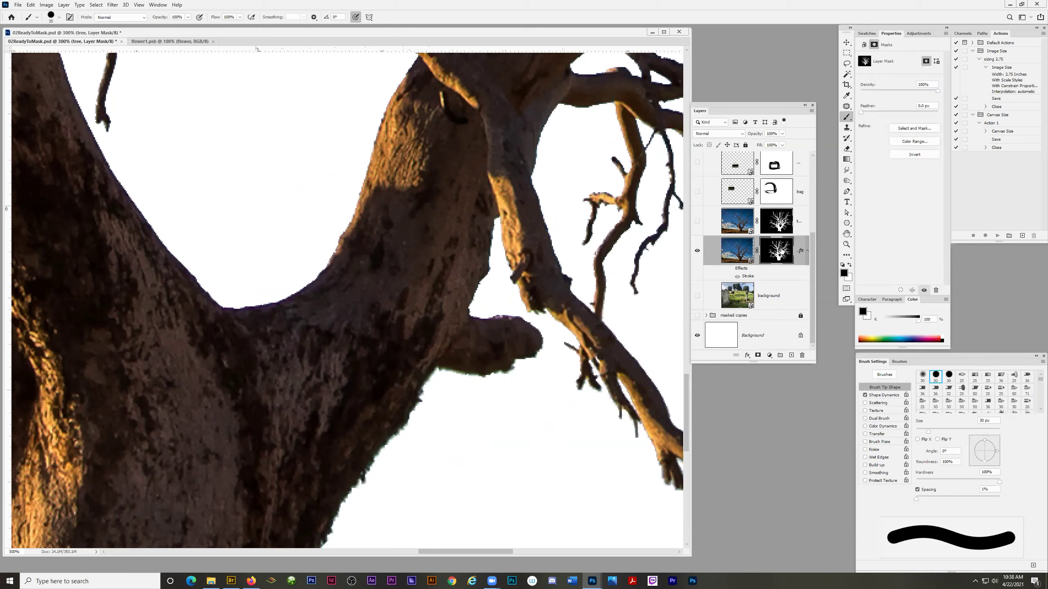
left_click(732, 251)
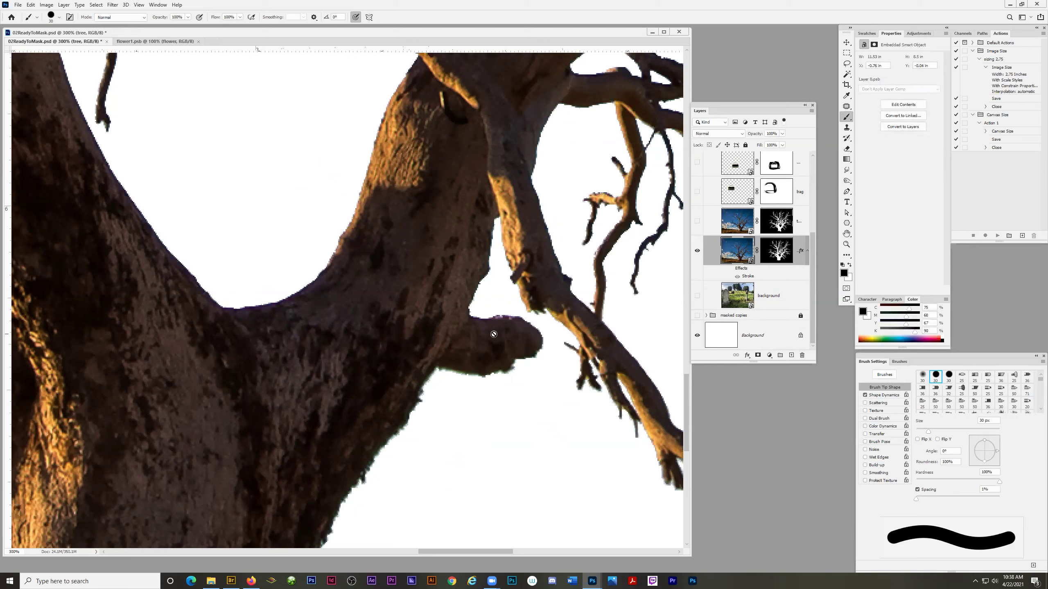
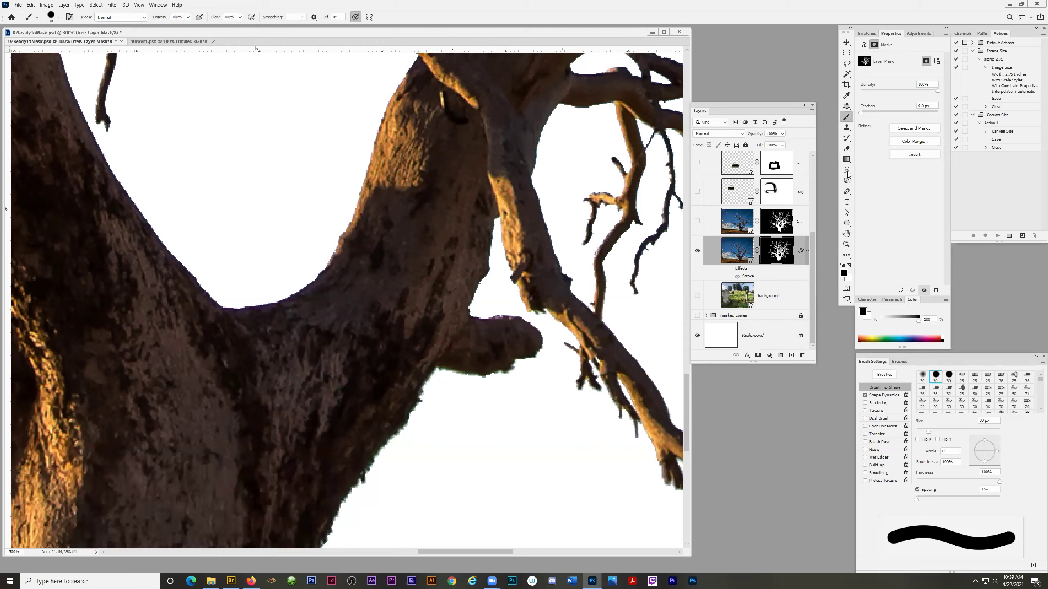
Step: Try painting black over the trunk's short stub and white below it on the tree layer's mask, undoing each stroke
mouse_move(509, 371)
left_mouse_down()
mouse_move(529, 347)
mouse_move(487, 324)
mouse_move(452, 381)
mouse_move(506, 353)
left_mouse_up()
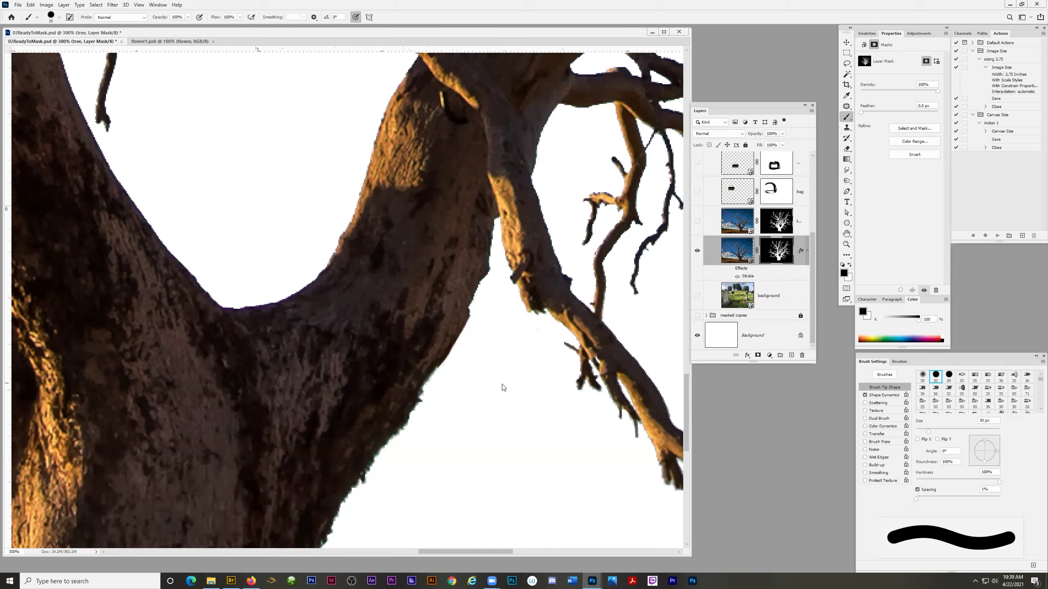
key("ctrl+z")
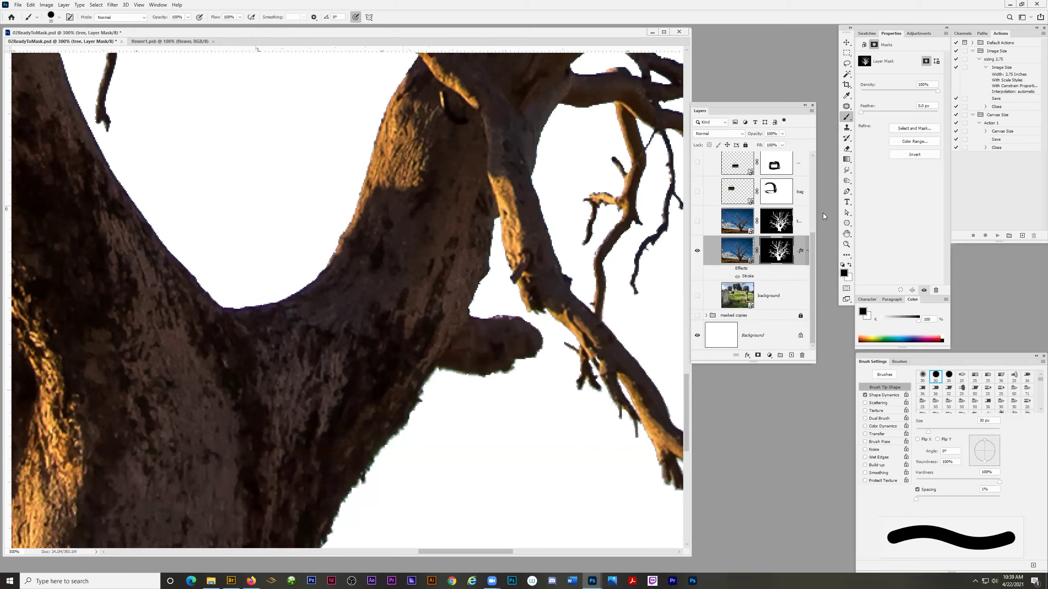
left_click(848, 264)
left_click_drag(474, 378, 501, 407)
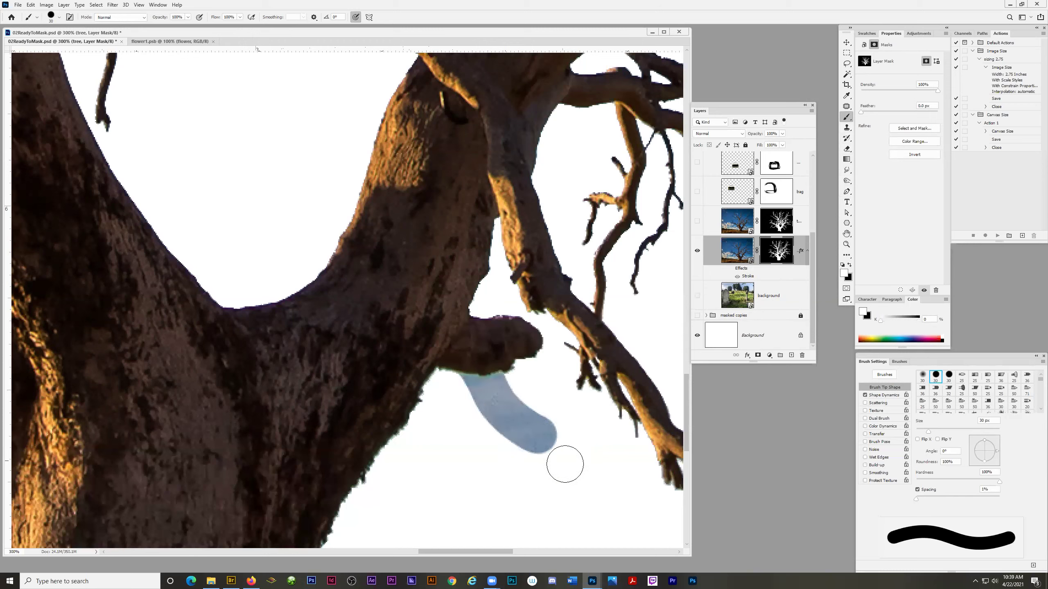
key("ctrl+z")
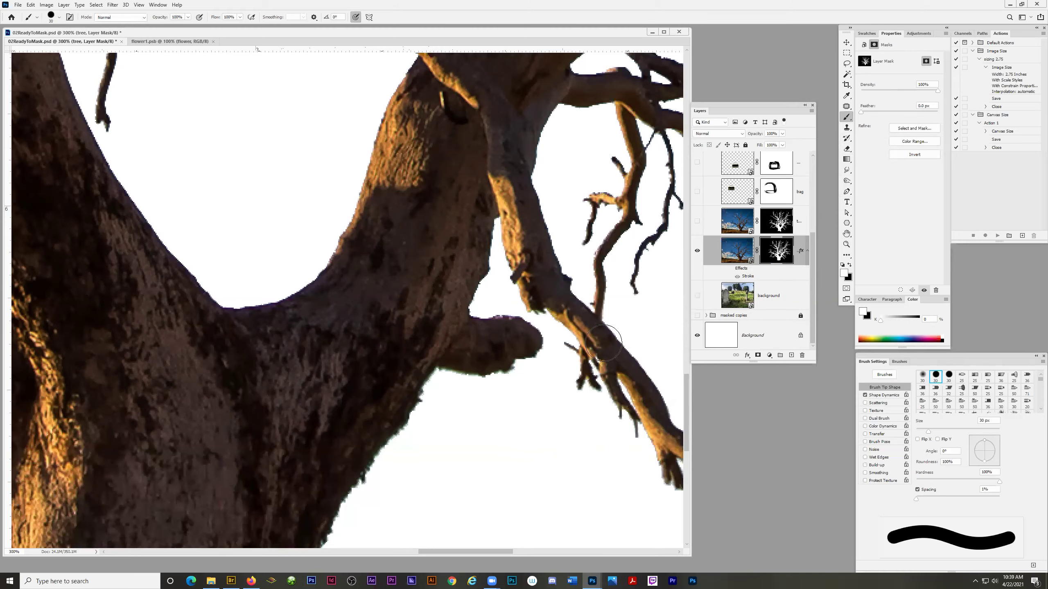
Step: Zoom out to 33.3% and adjust the document window to view the whole canvas with the masked tree
key("z")
left_click(263, 354, "alt")
left_click(313, 355, "alt")
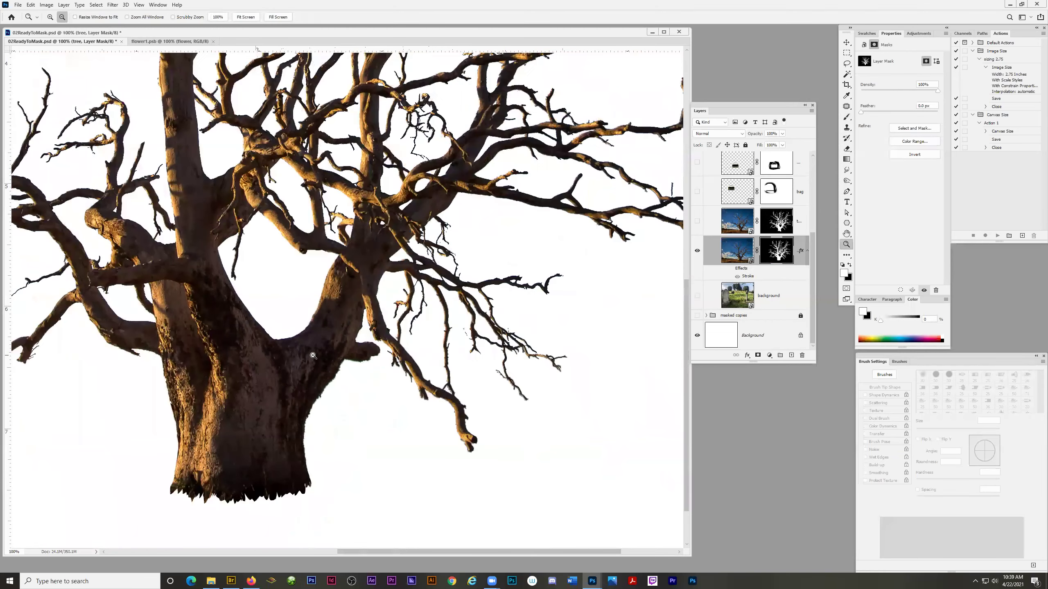
left_click(313, 355, "alt")
left_click(314, 356, "alt")
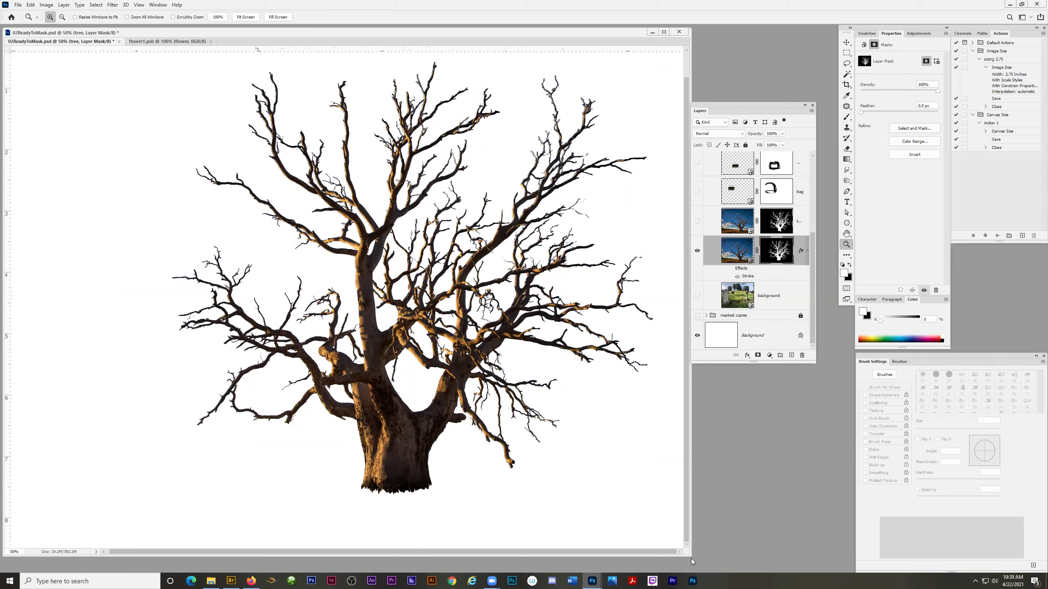
left_click_drag(688, 557, 683, 563)
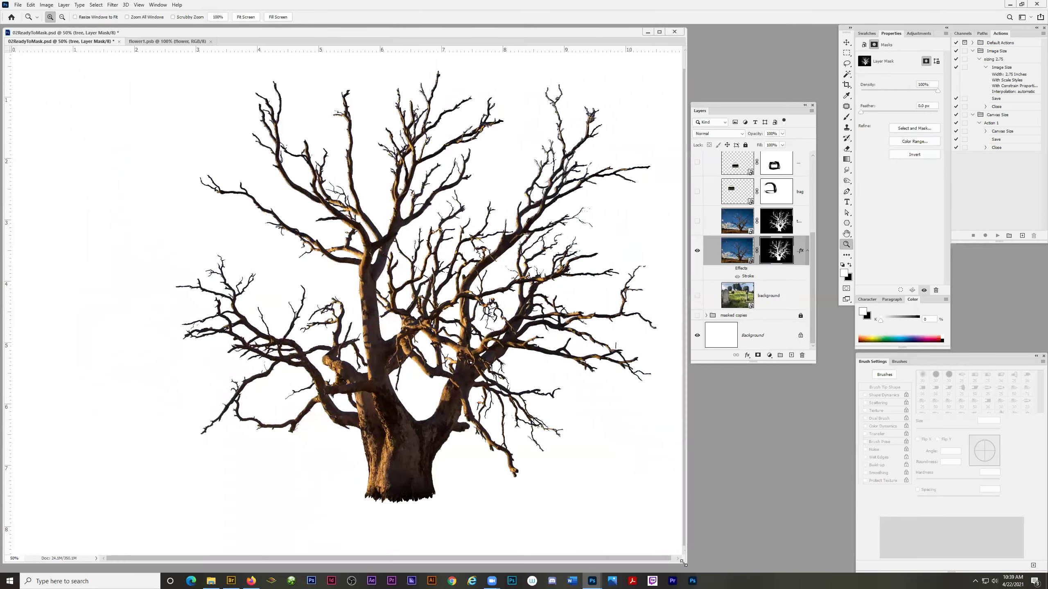
left_click(303, 282, "alt")
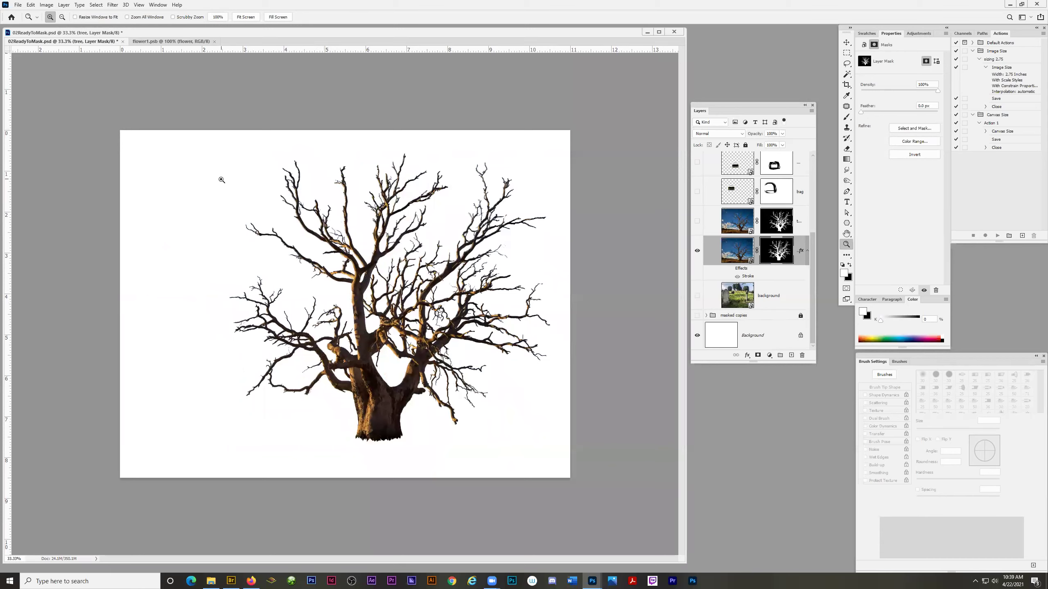
Step: Create a new document from the Letter preset in landscape orientation, 11 x 8.5 inches at 300 ppi in RGB Color
left_click(18, 5)
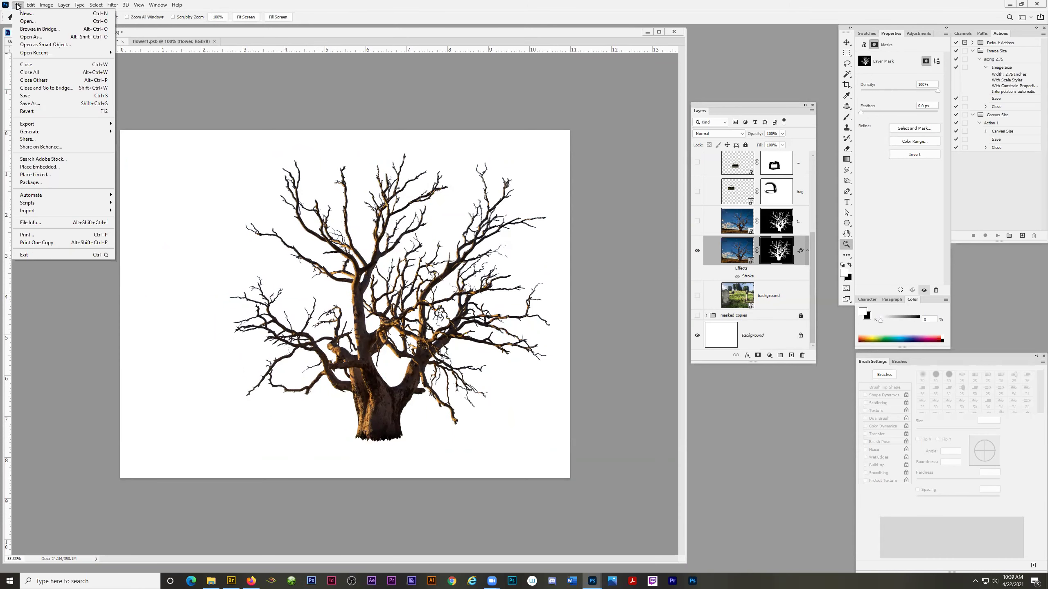
left_click(25, 16)
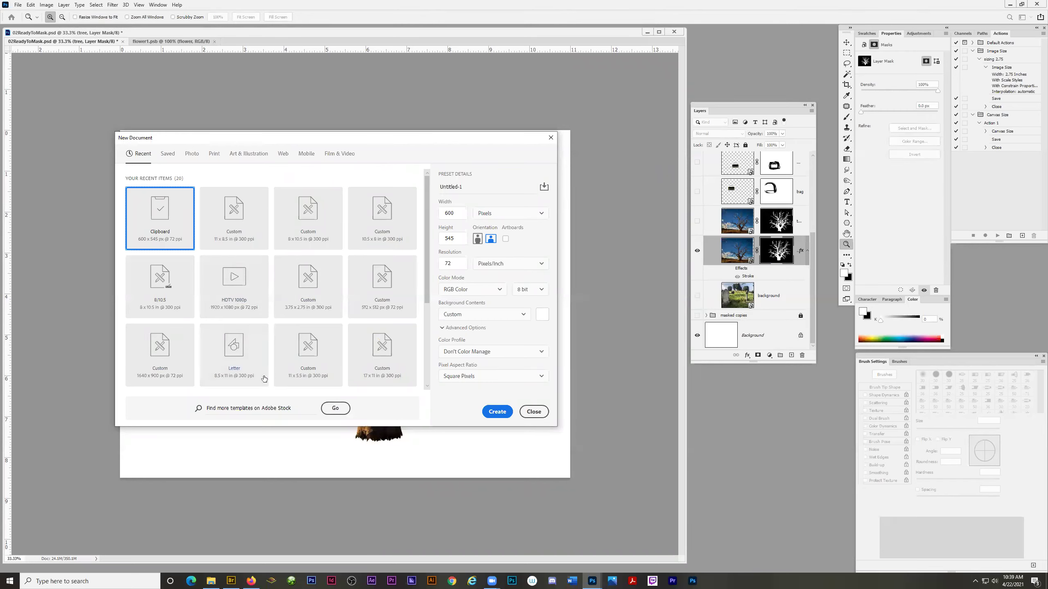
left_click(247, 350)
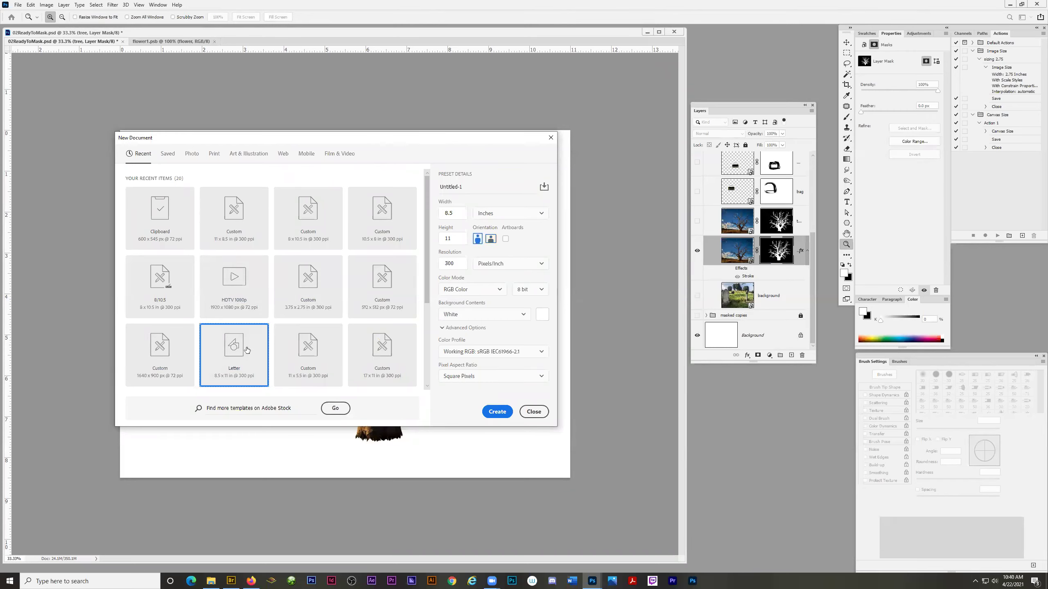
left_click(491, 239)
left_click(495, 413)
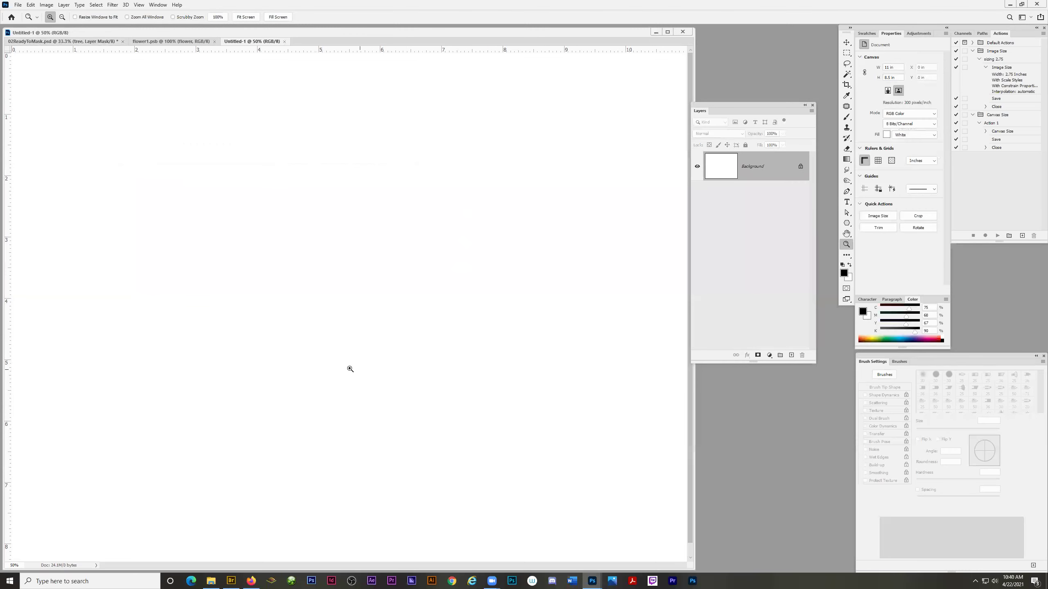
left_click(295, 370, "alt")
Step: Switch to Adobe Bridge, open Background Image.jpg in Photoshop, and enlarge its document window to show the whole picture
left_click(231, 579)
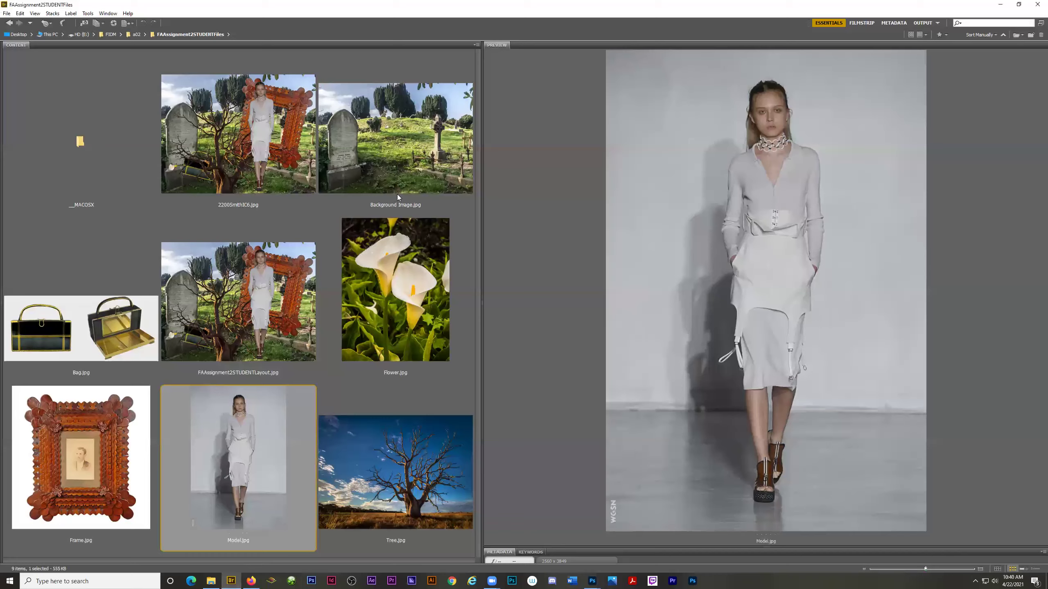
double_click(395, 148)
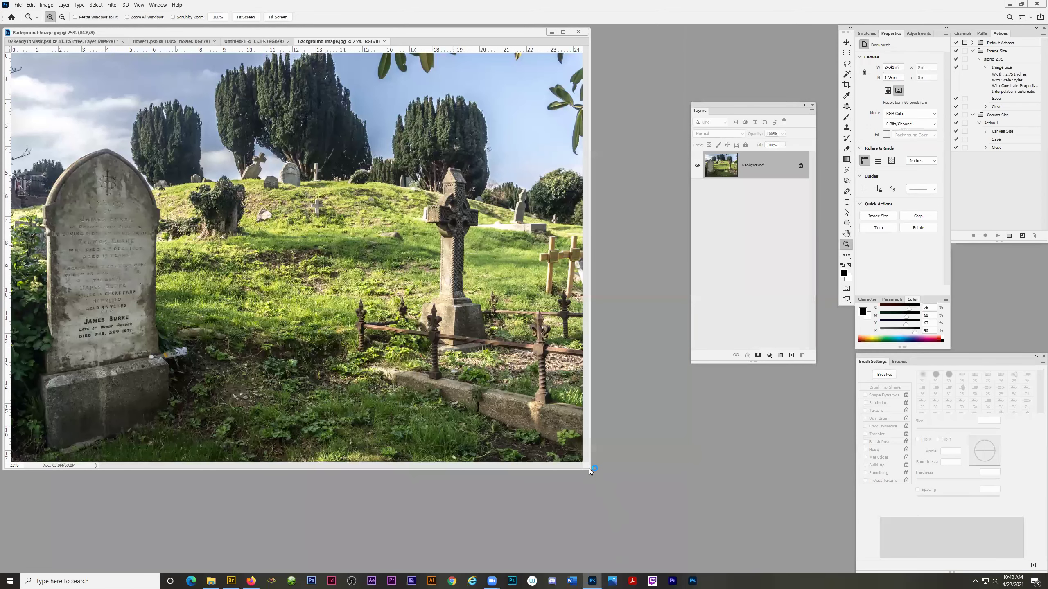
left_click_drag(589, 475, 699, 563)
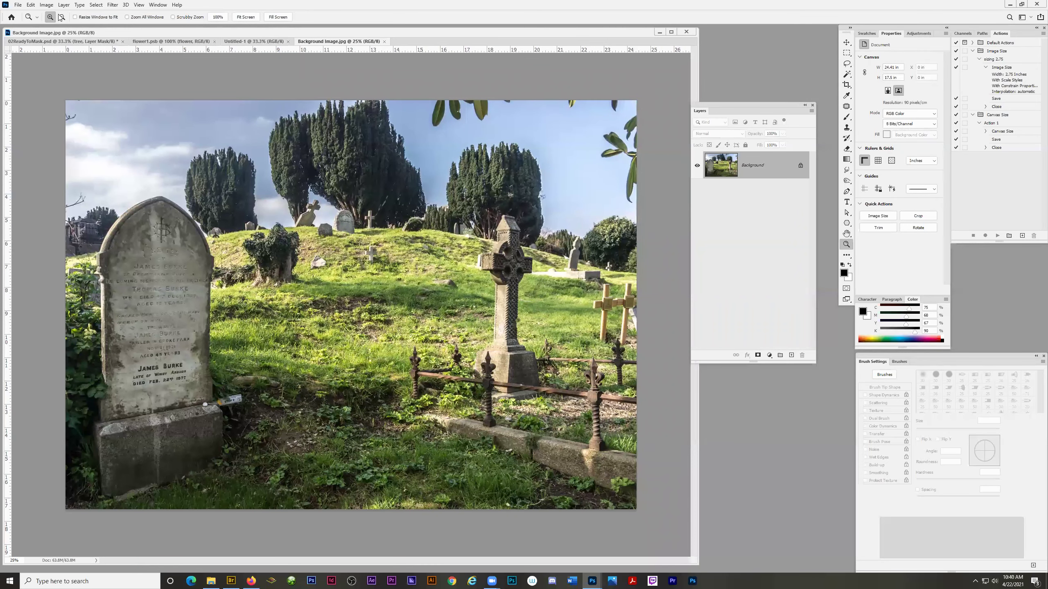
Step: Set the cemetery image's resolution to 300 Pixels/Inch with Resample turned off
left_click(44, 5)
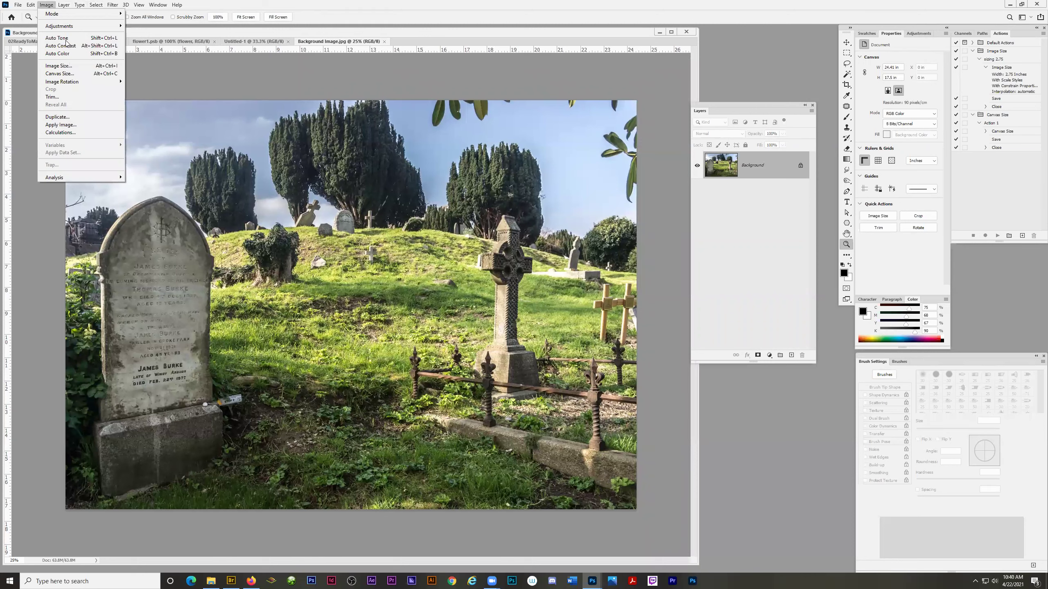
left_click(65, 68)
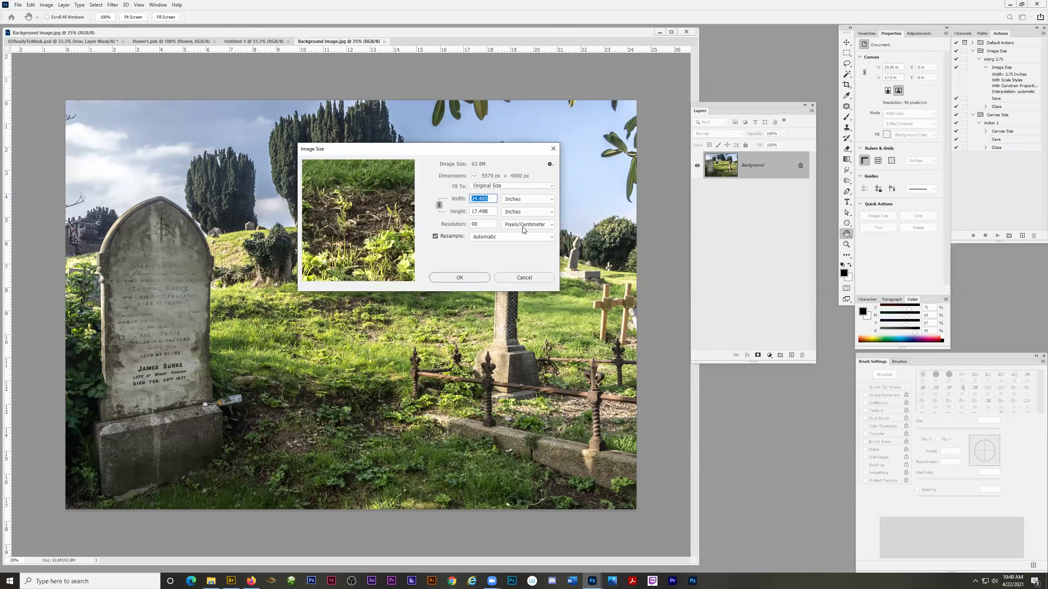
left_click(552, 228)
left_click(518, 230)
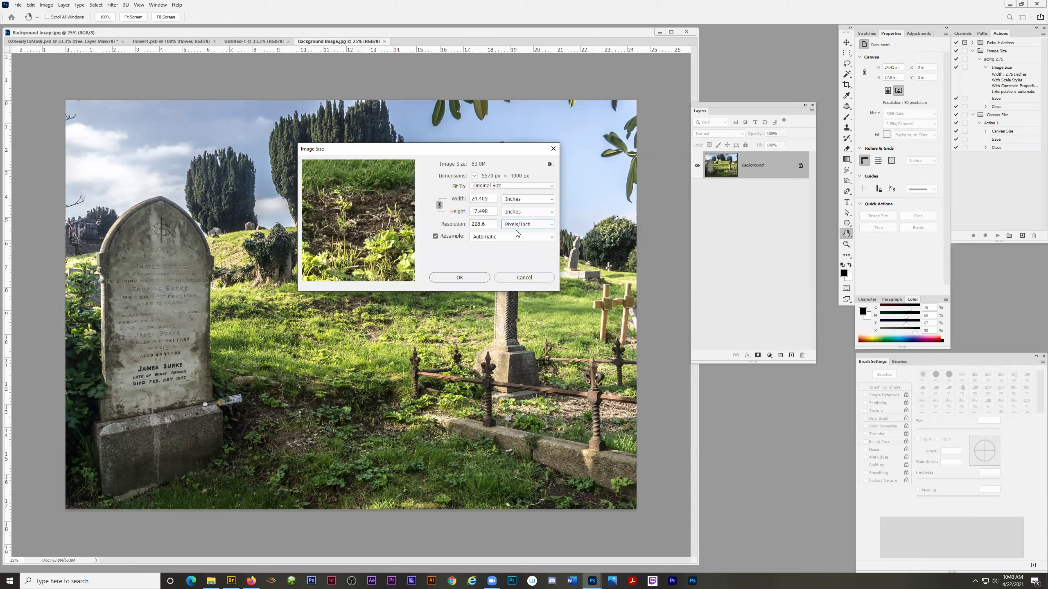
left_click(435, 237)
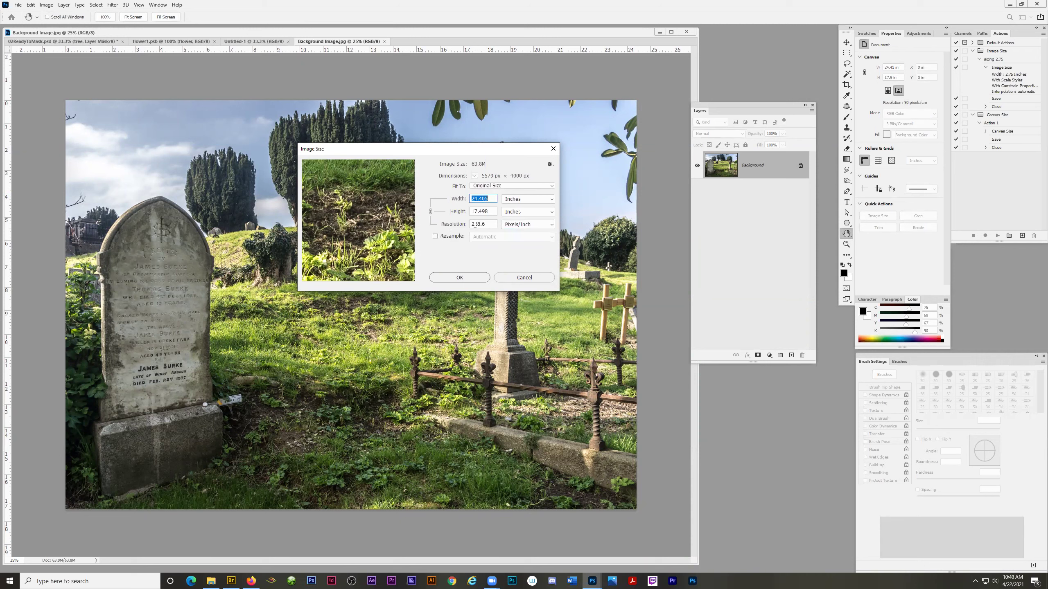
left_click(492, 223)
type("300")
Step: Turn Resample back on and resize the cemetery image proportionally to a height of 8.5 inches, applying the new size
left_click(434, 237)
double_click(490, 198)
type("11")
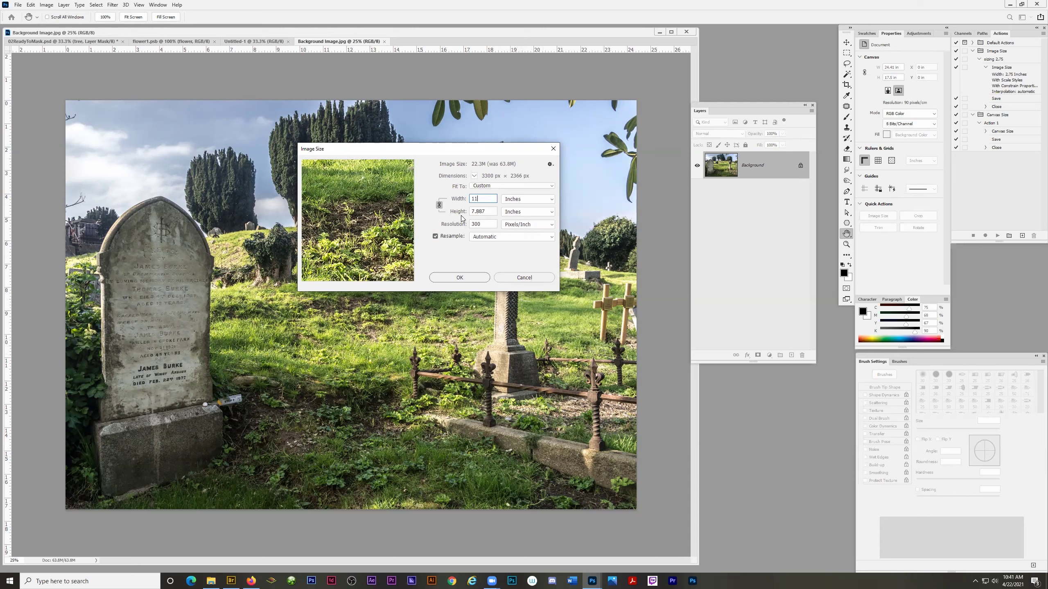
key("Tab")
type("8.5")
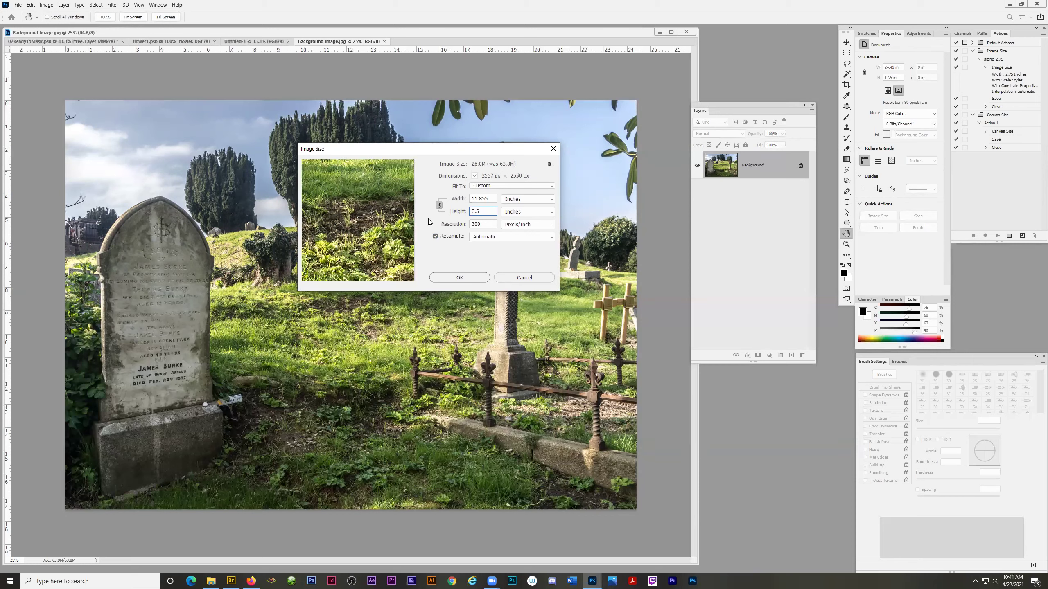
left_click(458, 278)
key("z")
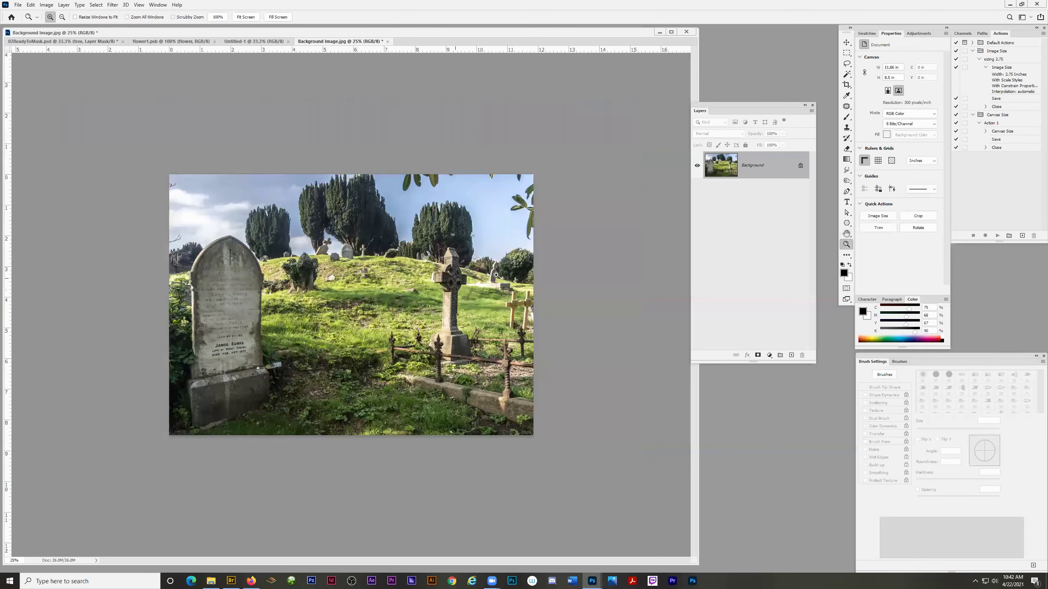
Step: Convert the cemetery image's Background layer to a smart object and rename it background
right_click(753, 166)
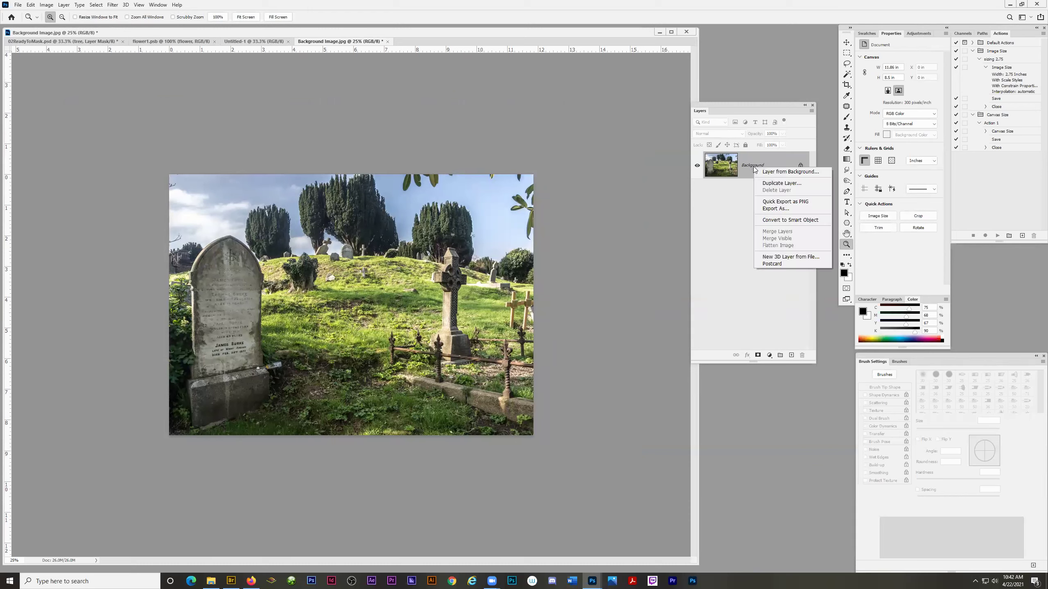
left_click(769, 221)
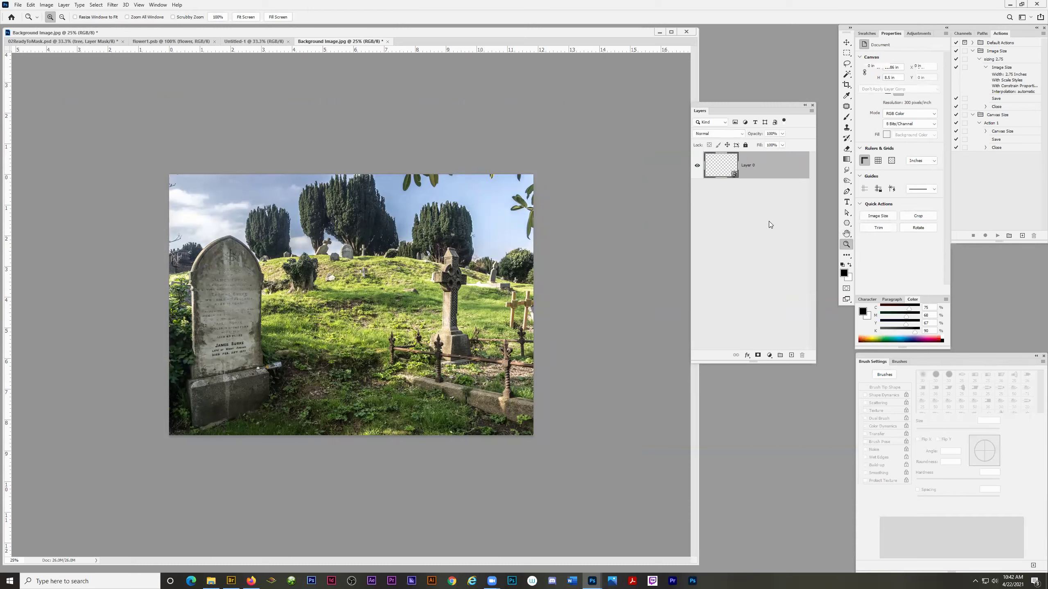
double_click(748, 165)
type("background")
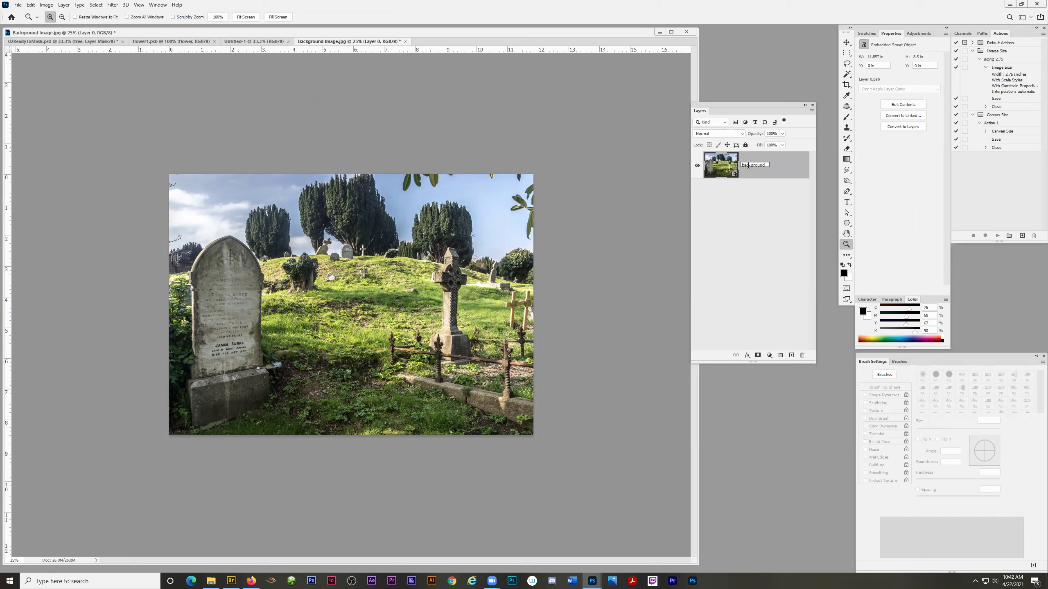
key("Return")
Step: Copy the background smart object into the blank landscape Letter document, centered so that it covers the whole canvas
left_click(254, 42)
left_click(309, 41)
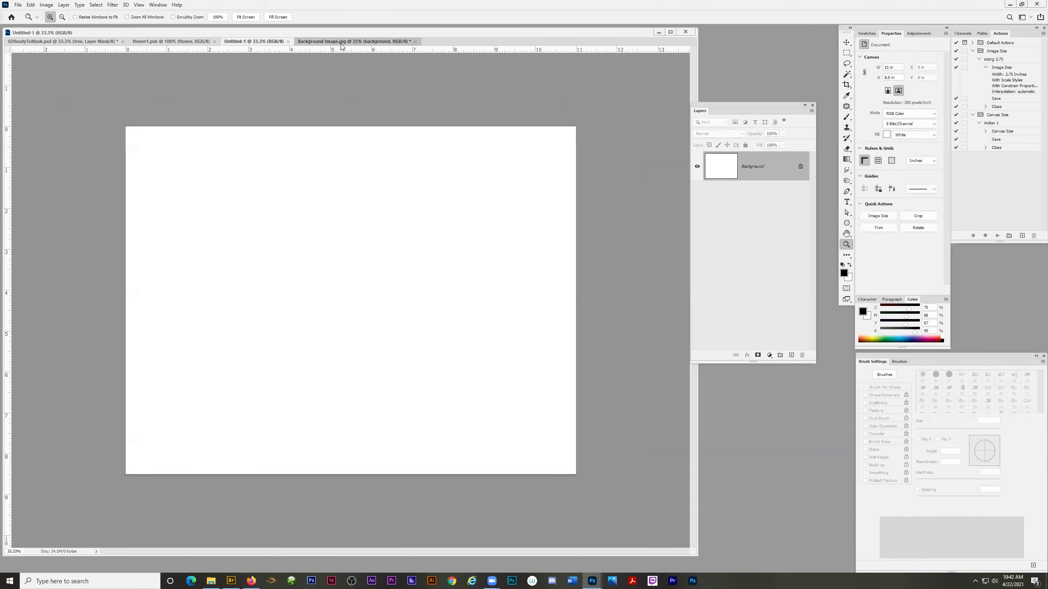
key("v")
left_click_drag(404, 307, 296, 248)
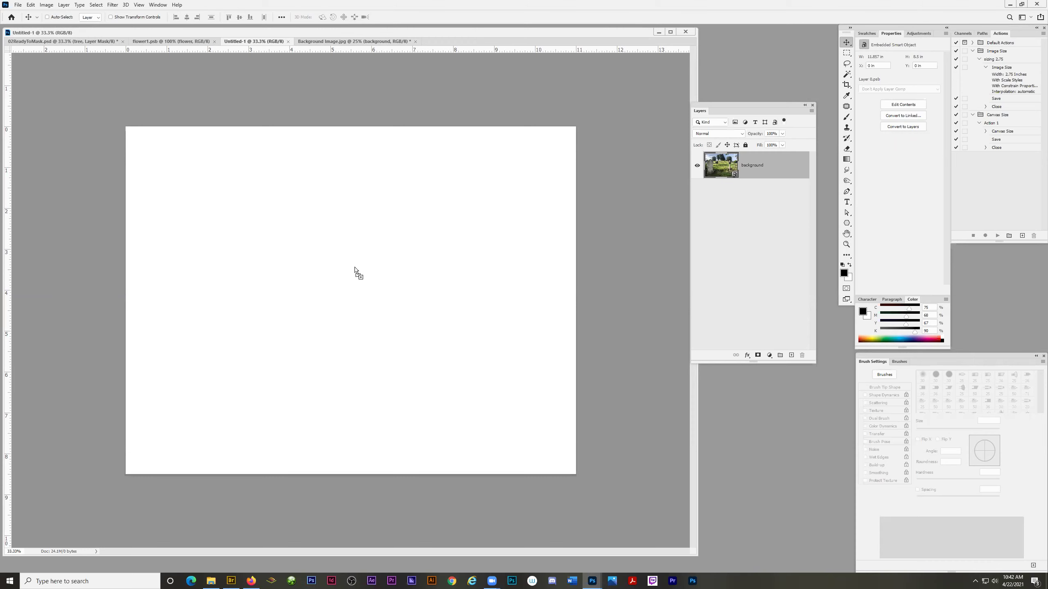
left_click_drag(355, 268, 355, 269)
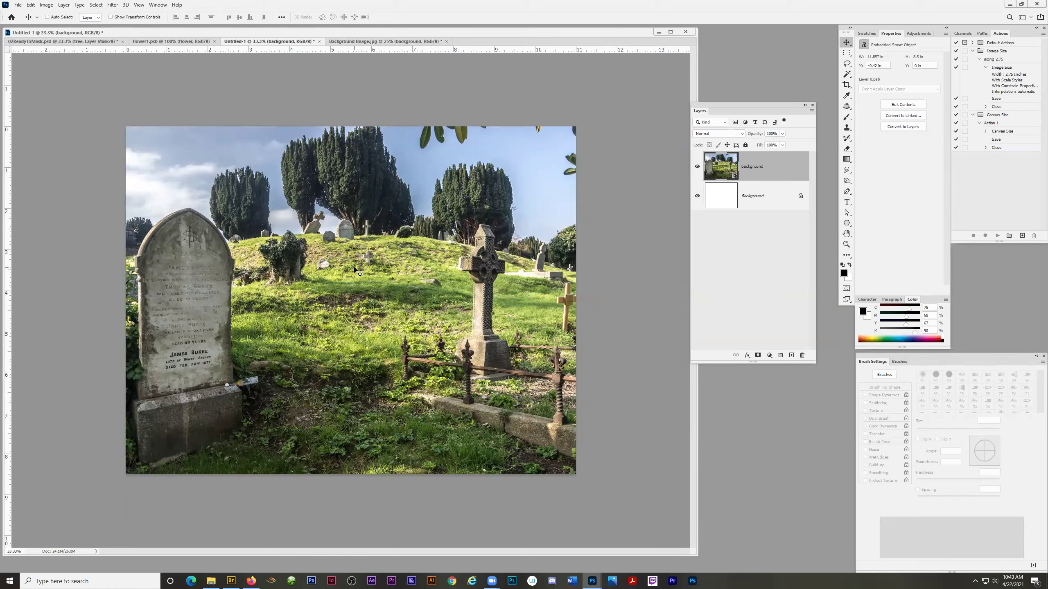
Step: Move the Layers panel up and detach Background Image.jpg into its own smaller floating window, offset from the main document window
left_click_drag(728, 104, 741, 38)
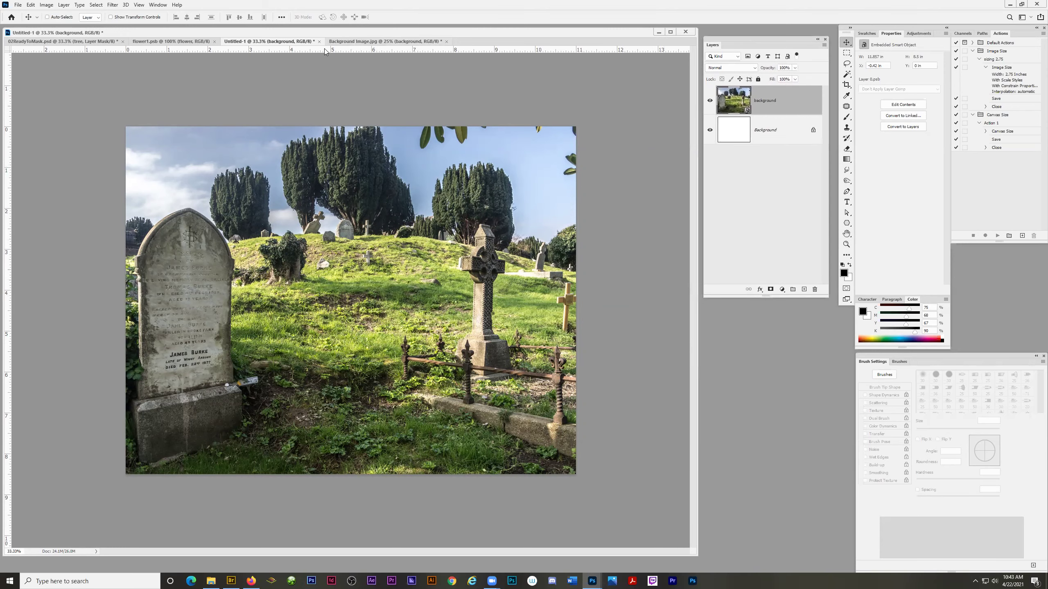
left_click_drag(383, 41, 435, 142)
left_click_drag(611, 133, 317, 48)
left_click_drag(812, 556, 519, 468)
left_click_drag(255, 50, 575, 176)
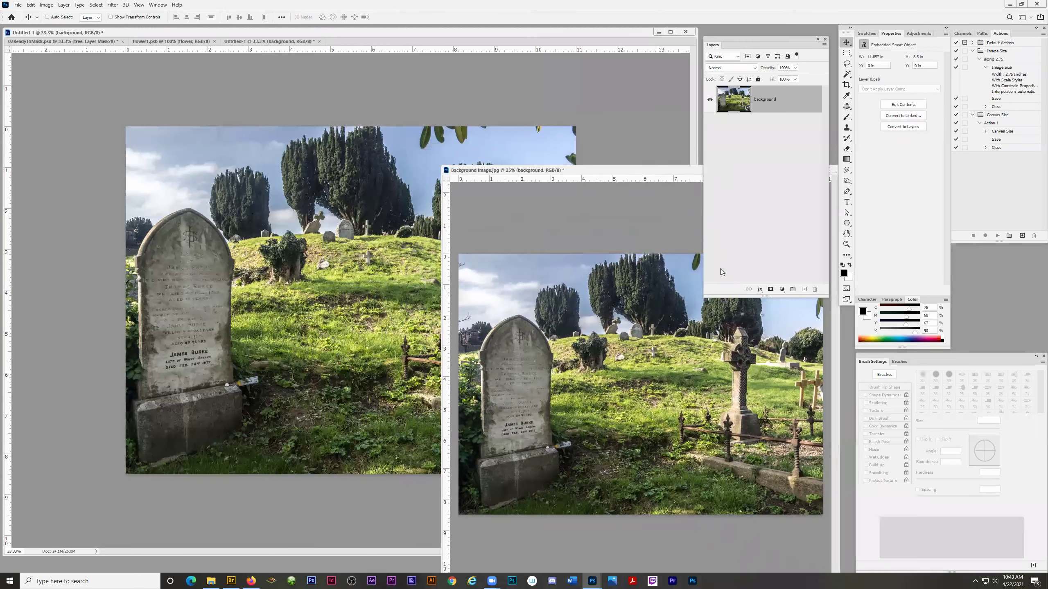
Step: Try copying the background layer from the floating window into Untitled-1, undo the extra copy, and return to Untitled-1
left_click_drag(665, 401, 332, 251)
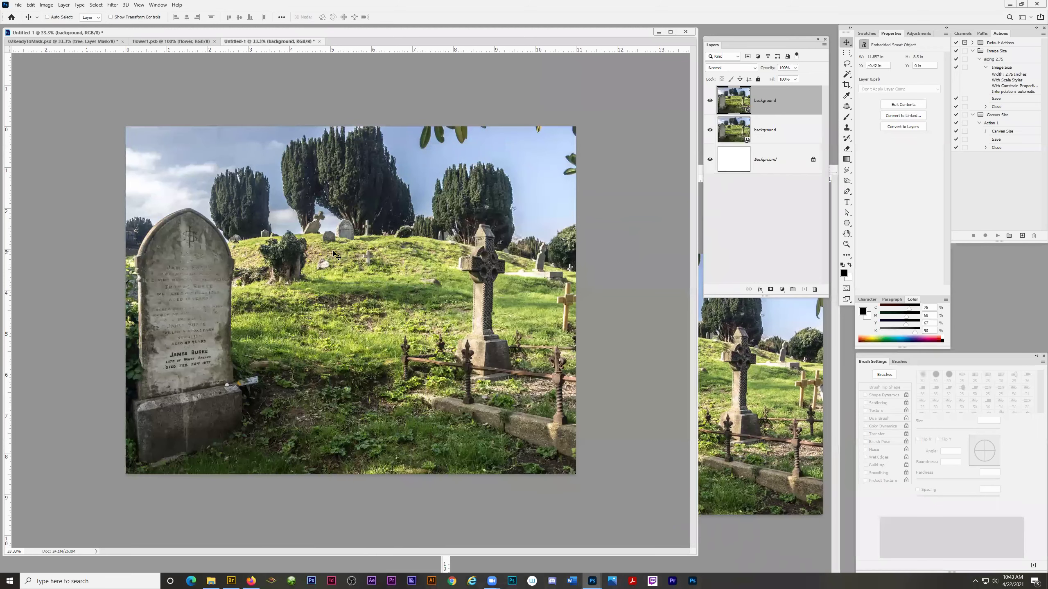
key("ctrl+z")
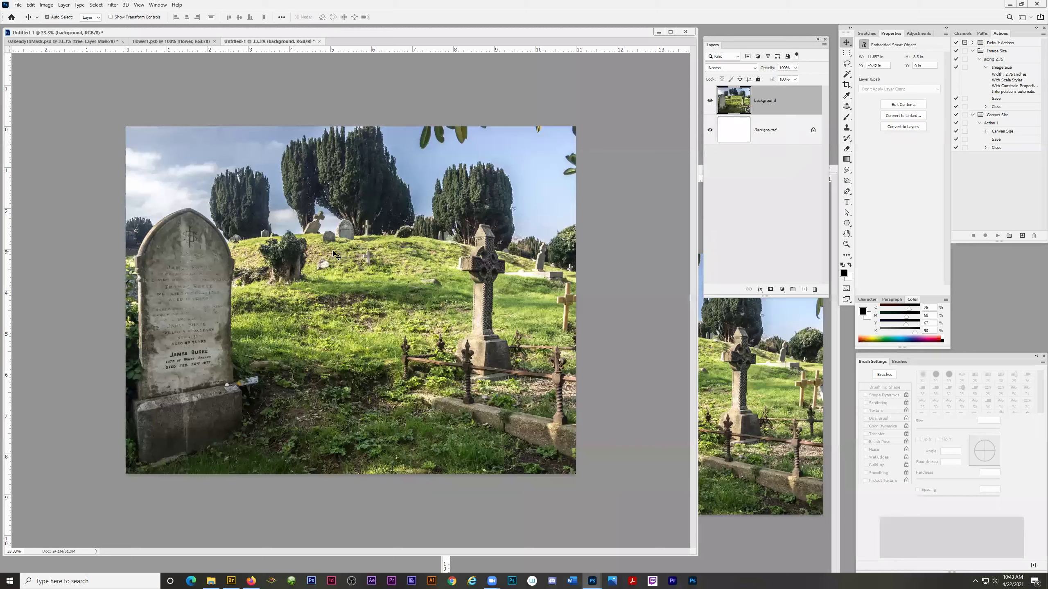
left_click(736, 348)
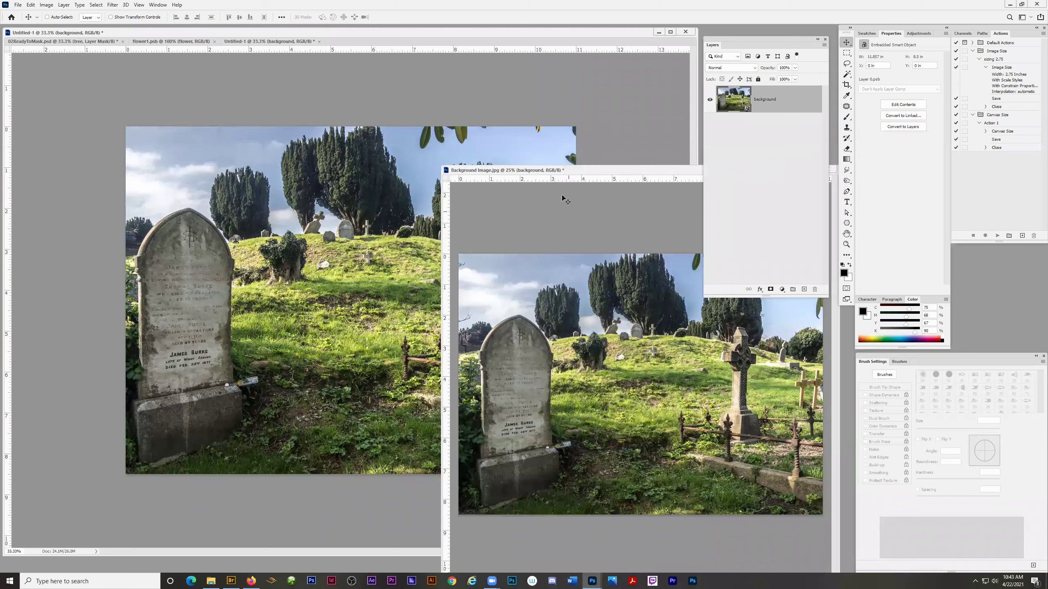
left_click(367, 42)
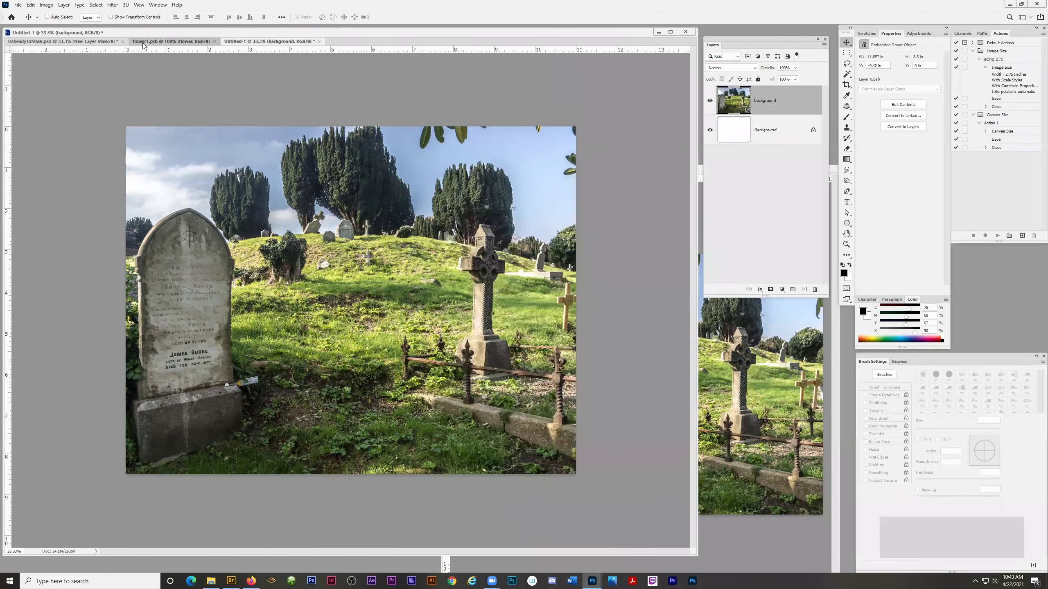
Step: Copy the masked flower layer from flower1.psb into Untitled-1 and place it at the base of the large headstone
left_click(143, 42)
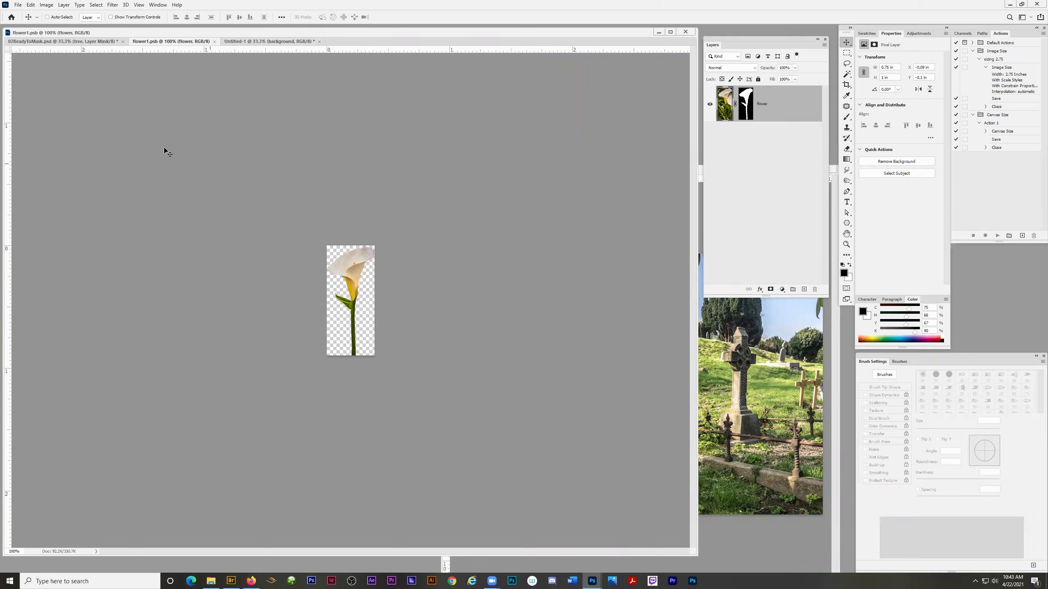
left_click_drag(727, 108, 325, 373)
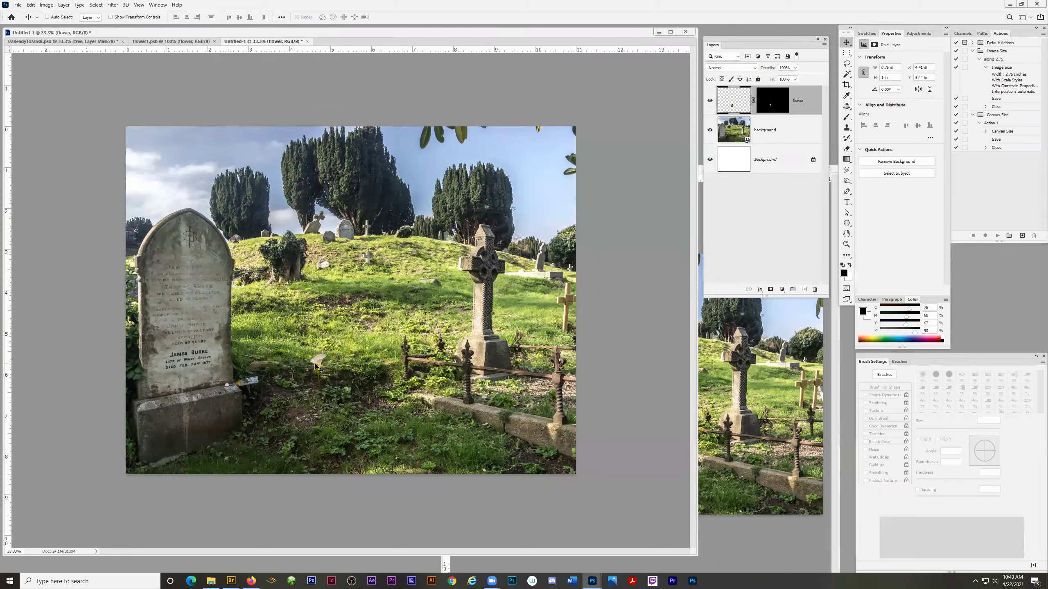
left_click_drag(319, 365, 190, 378)
Step: Transfer the flower's mask to the background layer, convert the flower to a smart object, and move the mask back onto it
left_click_drag(777, 106, 773, 161)
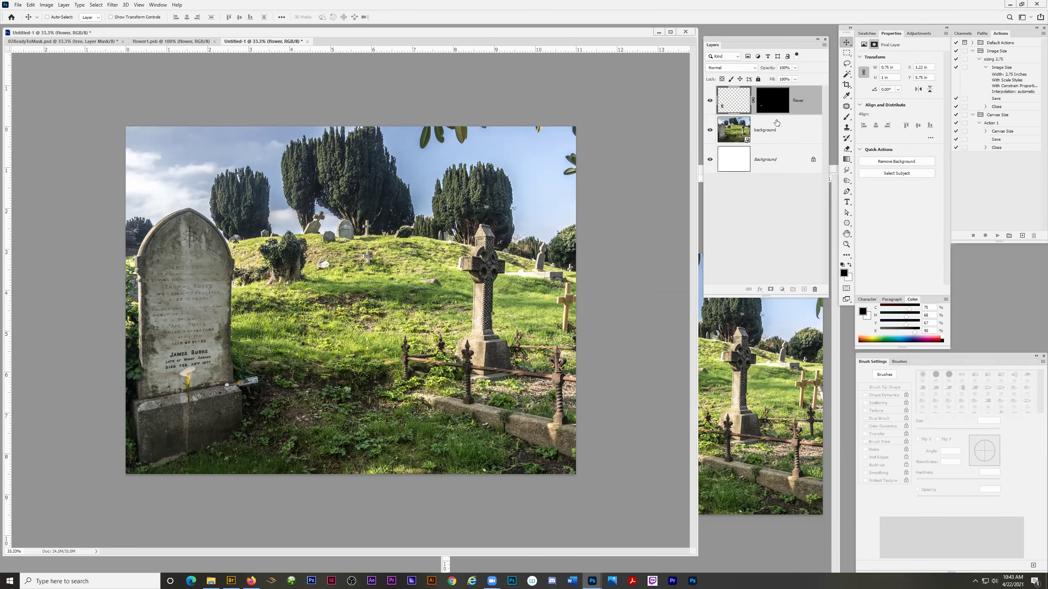
left_click_drag(775, 102, 772, 129)
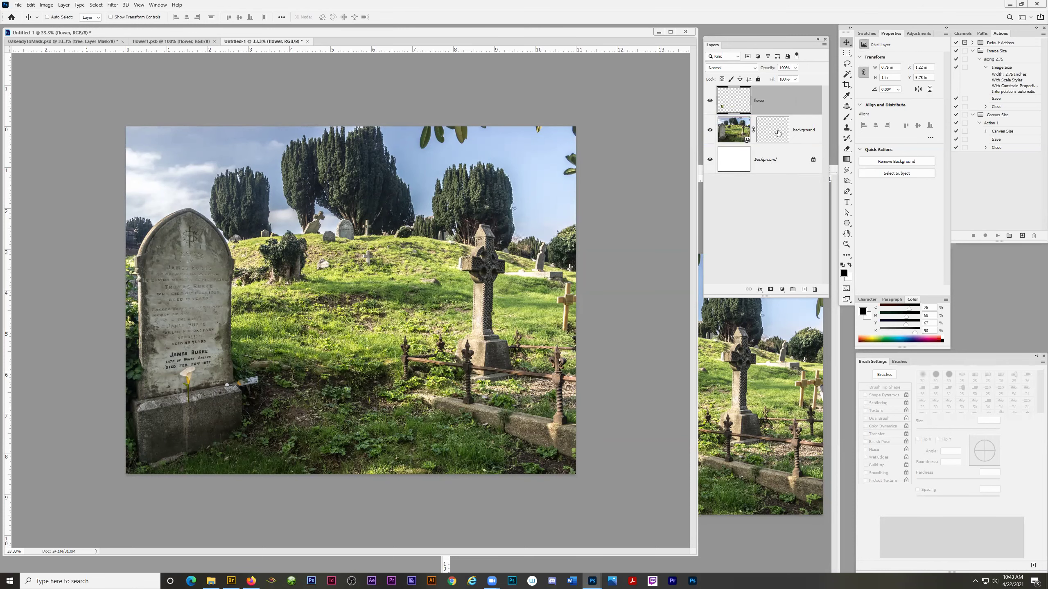
right_click(764, 101)
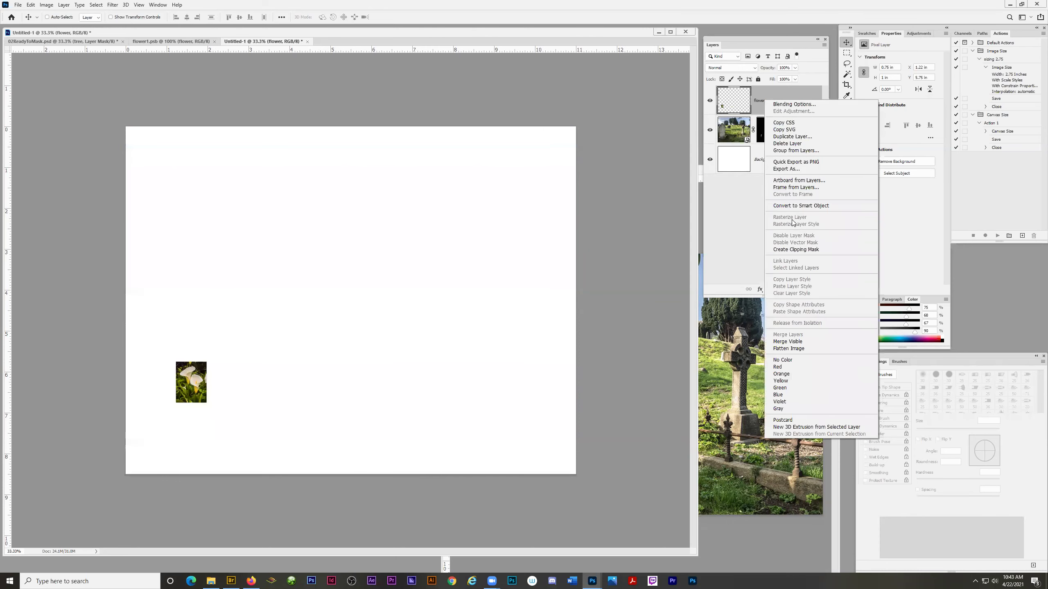
left_click(796, 206)
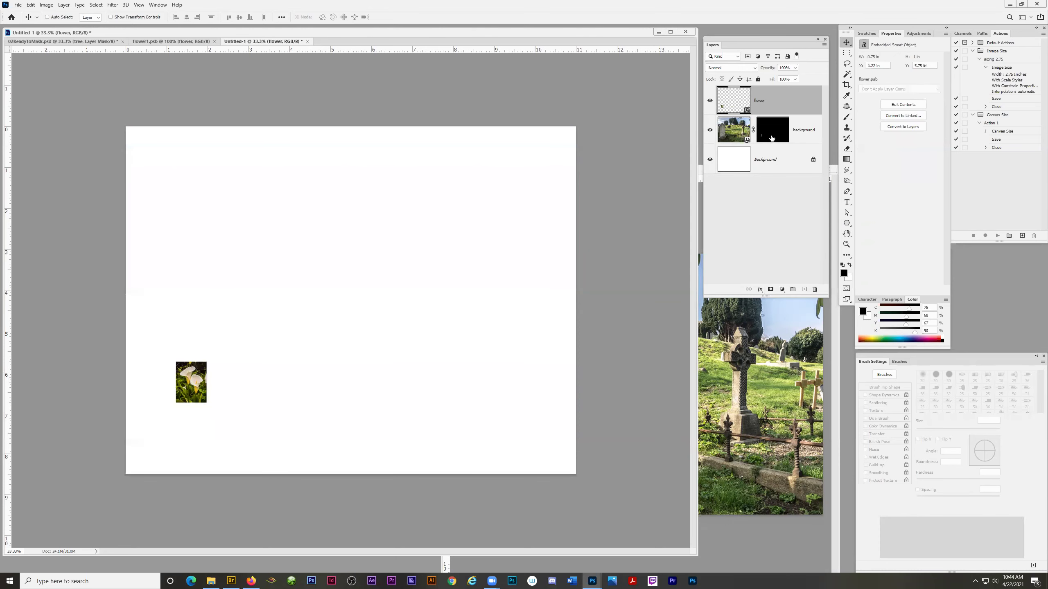
left_click_drag(773, 133, 776, 101)
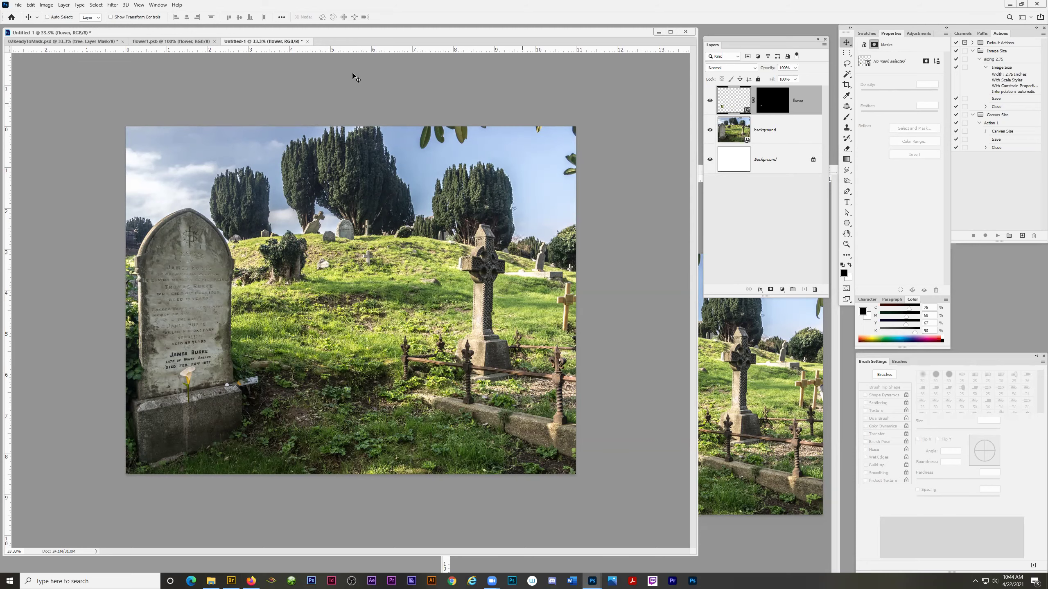
Step: In 02ReadyToMask.psd, show the cemetery background behind the tree and display the lower-placed bag instead of the upper one
left_click(88, 42)
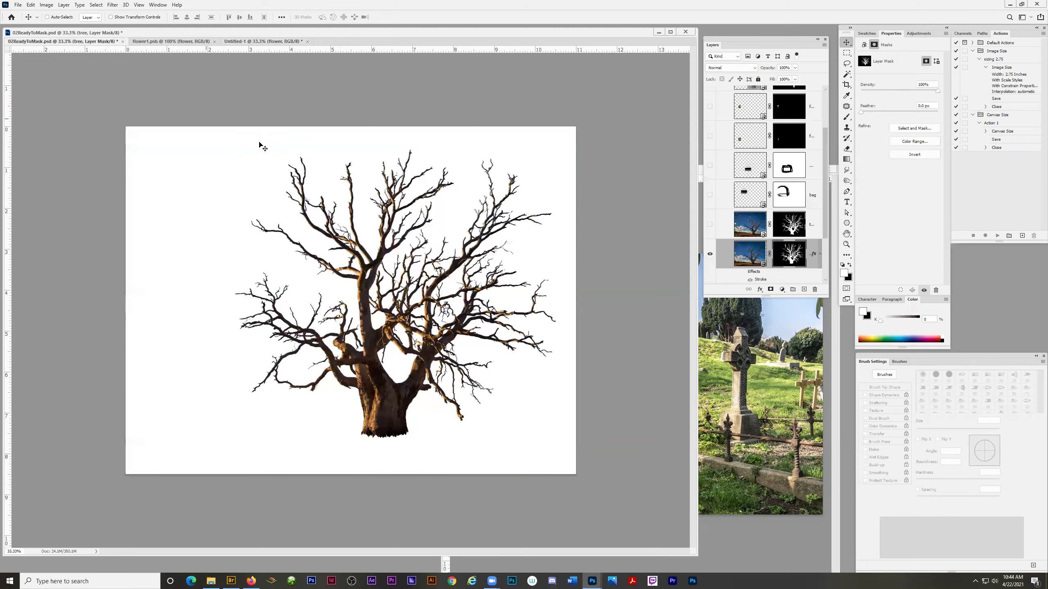
left_click(710, 225)
left_click(710, 225)
left_click(710, 195)
left_click_drag(824, 197, 823, 268)
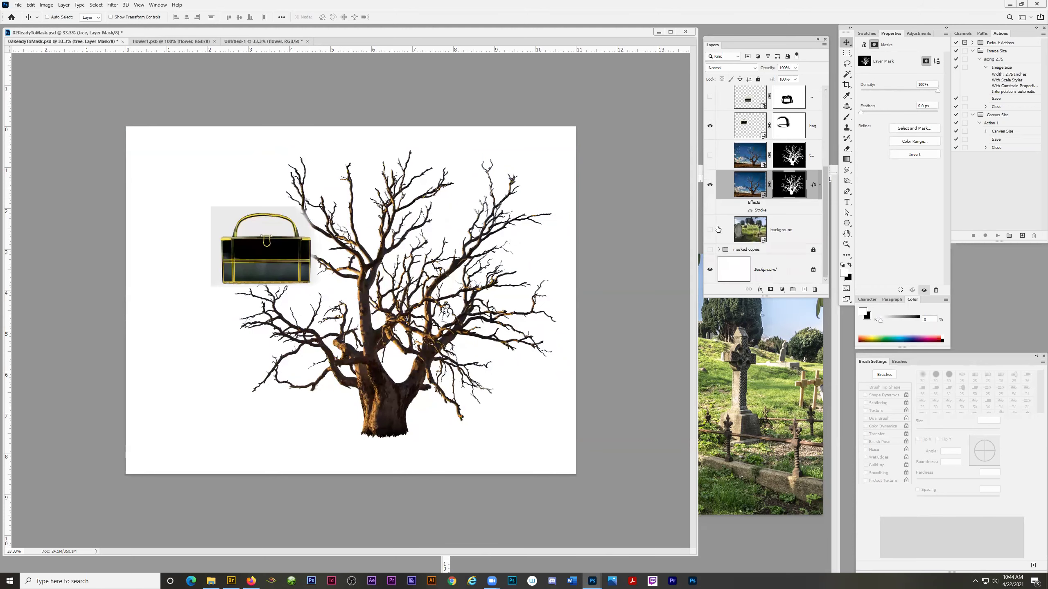
left_click(710, 230)
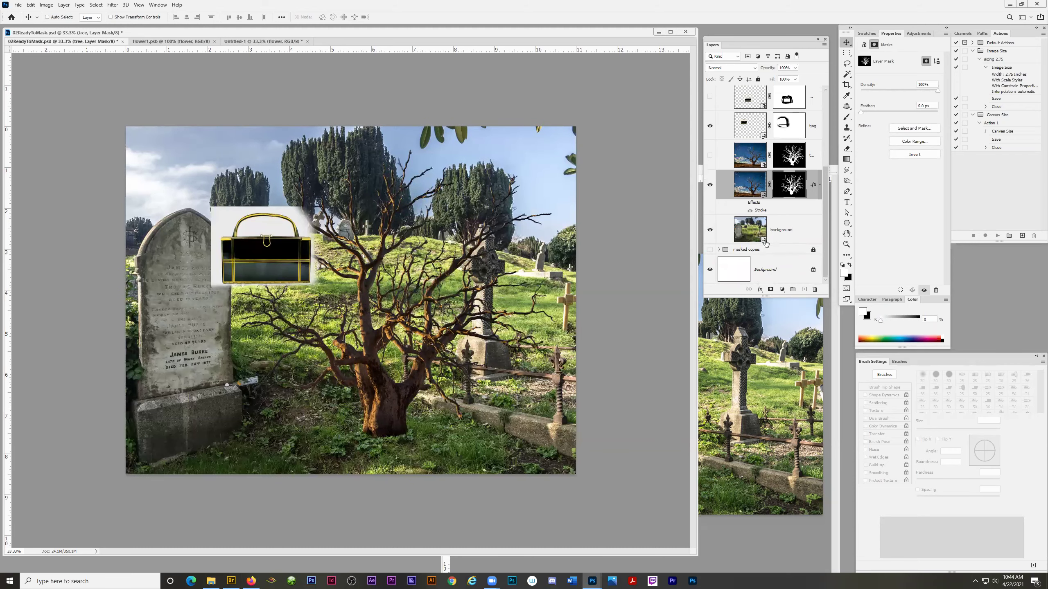
left_click(709, 126)
left_click(710, 97)
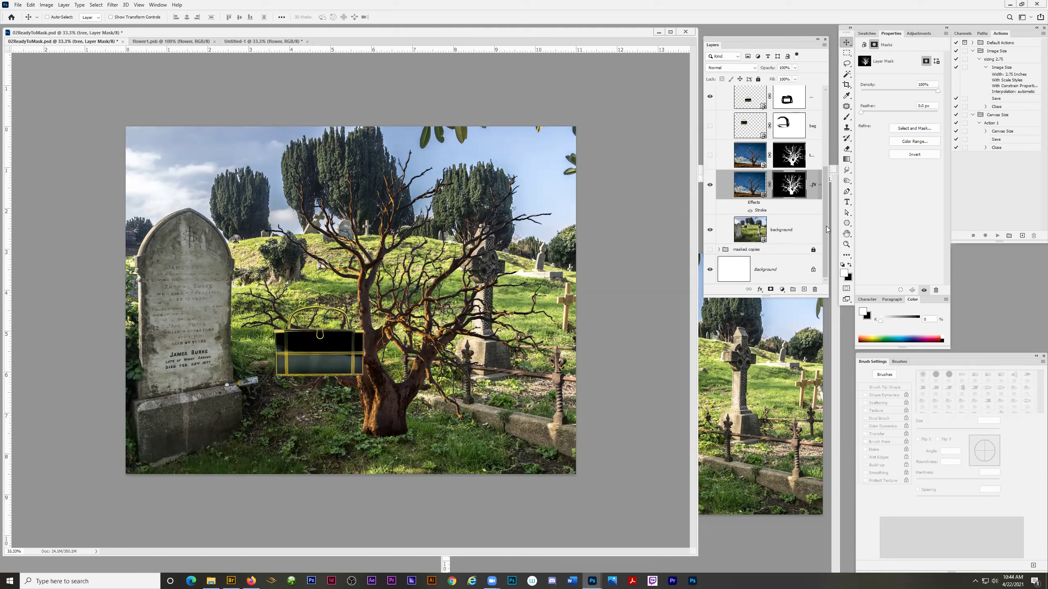
Step: Show the upper flower, the ornate frame and the standing woman layers in the work group
scroll(827, 232, "up", 3)
left_click(710, 128)
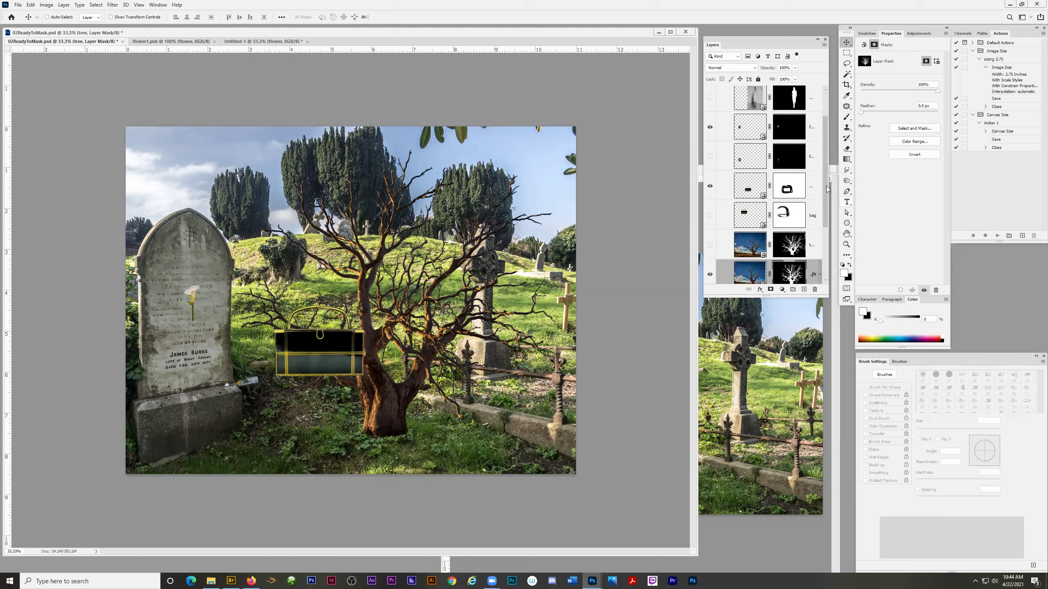
scroll(760, 149, "up", 2)
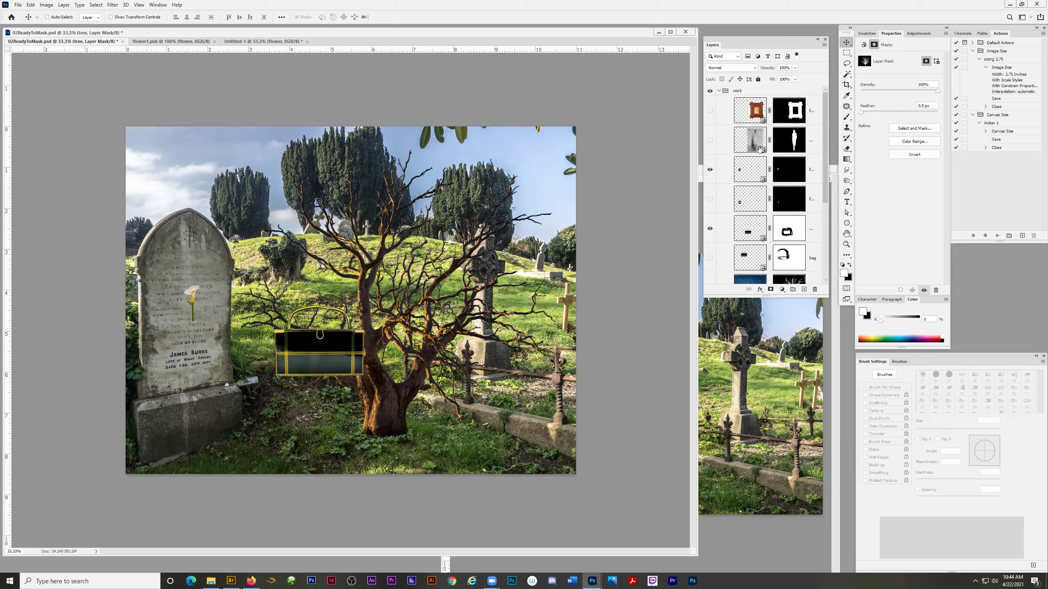
left_click(709, 110)
left_click(710, 141)
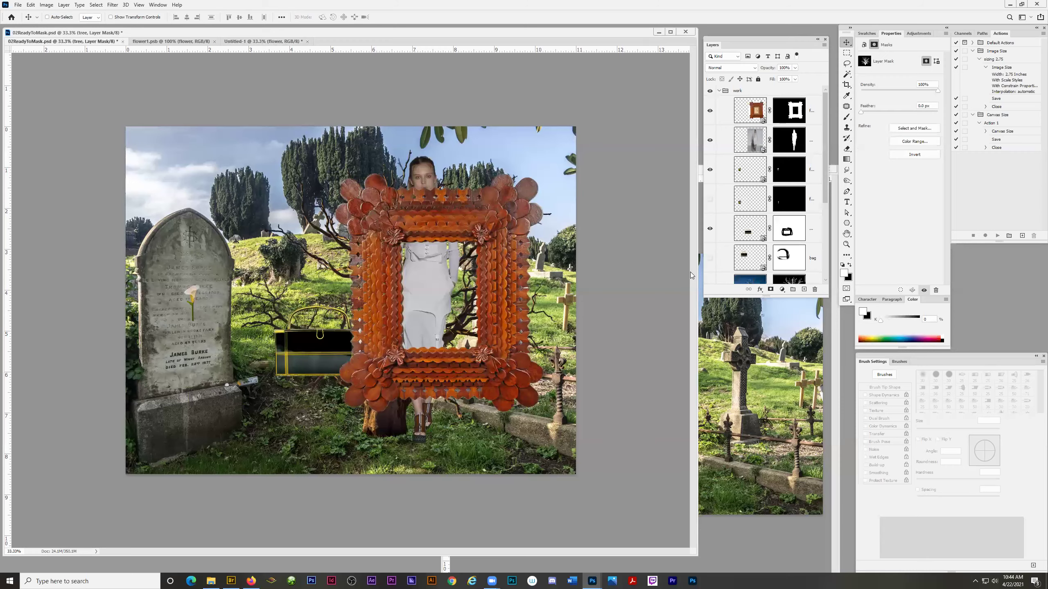
Step: Close Background Image.jpg, flower1.psb and Untitled-1 without saving their changes
left_click(746, 420)
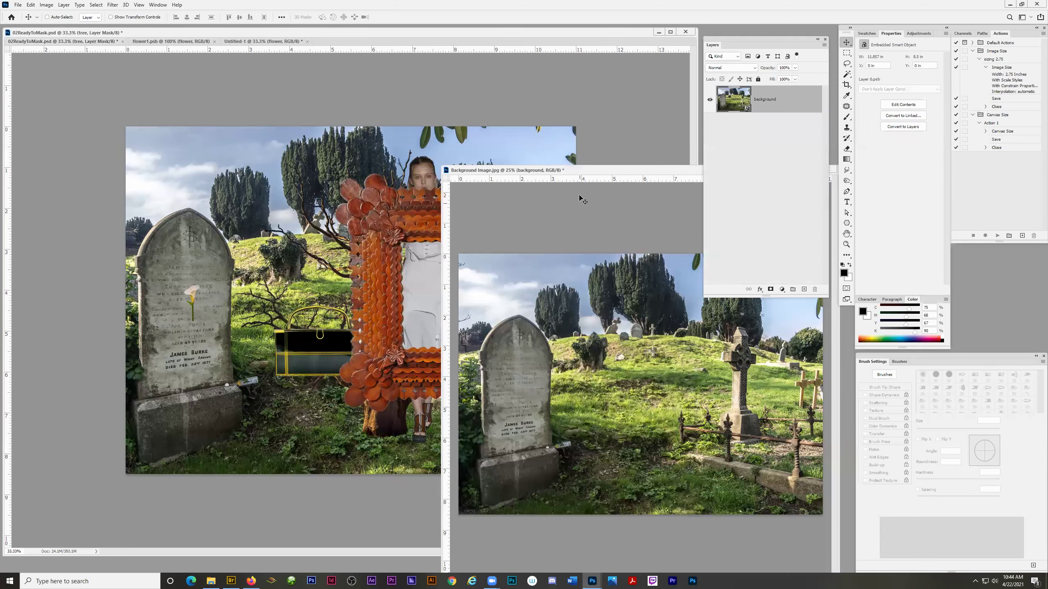
left_click_drag(589, 170, 243, 94)
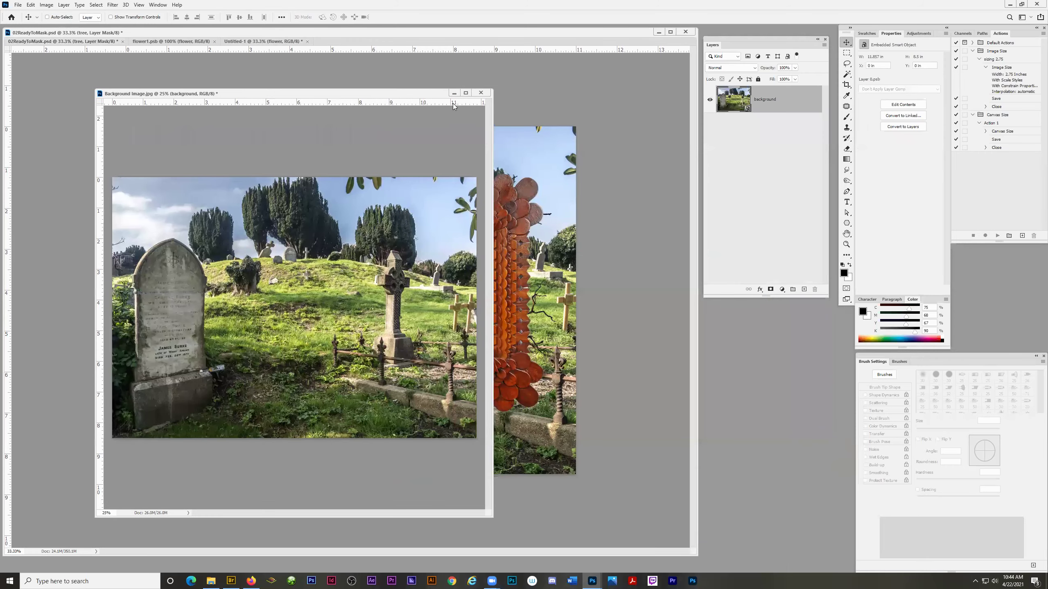
left_click(481, 92)
left_click(521, 209)
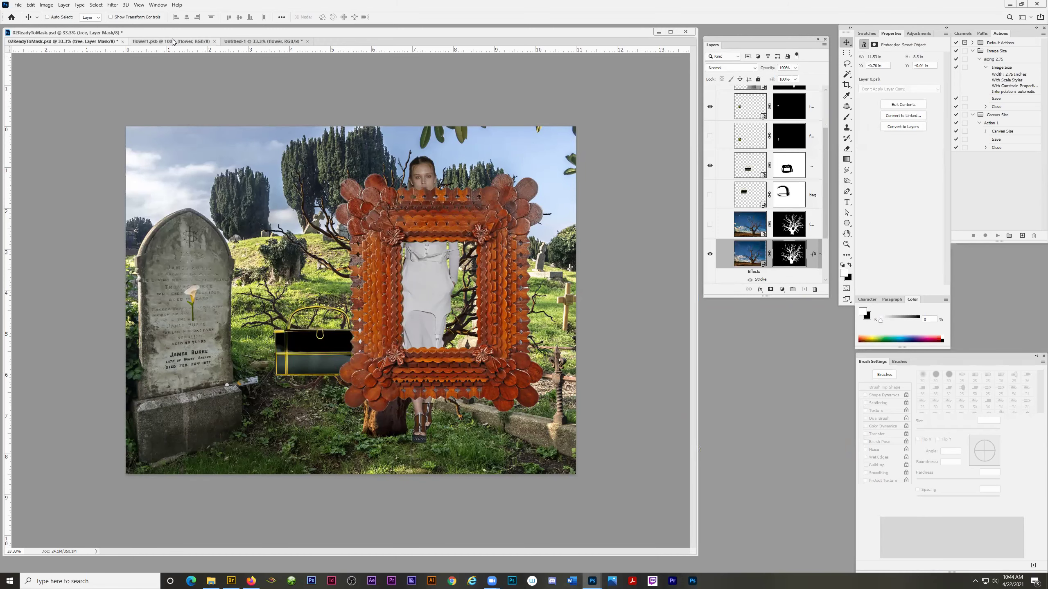
left_click(192, 42)
left_click(214, 41)
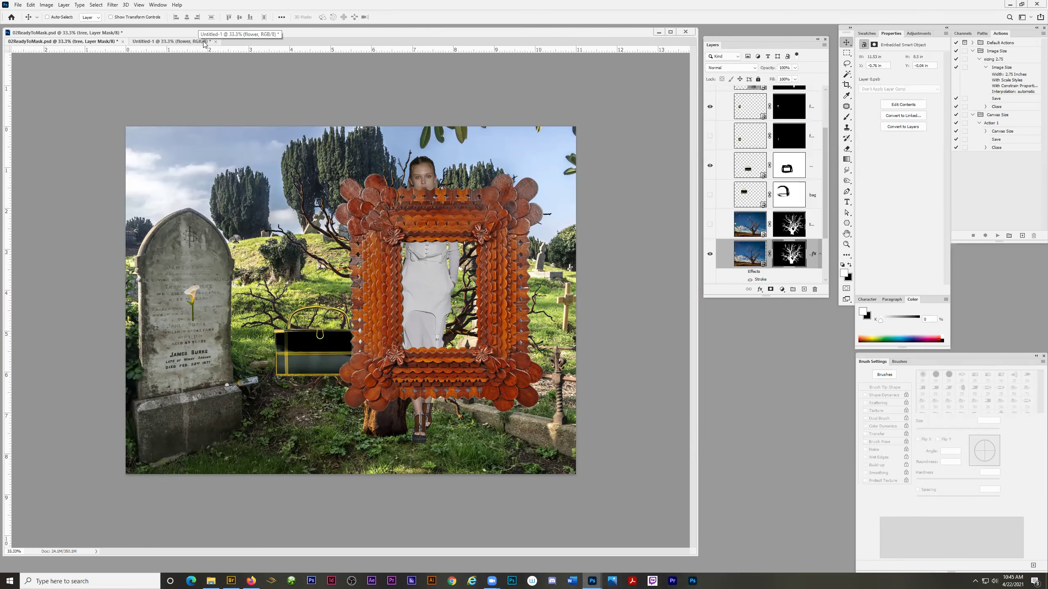
left_click(188, 42)
left_click(215, 41)
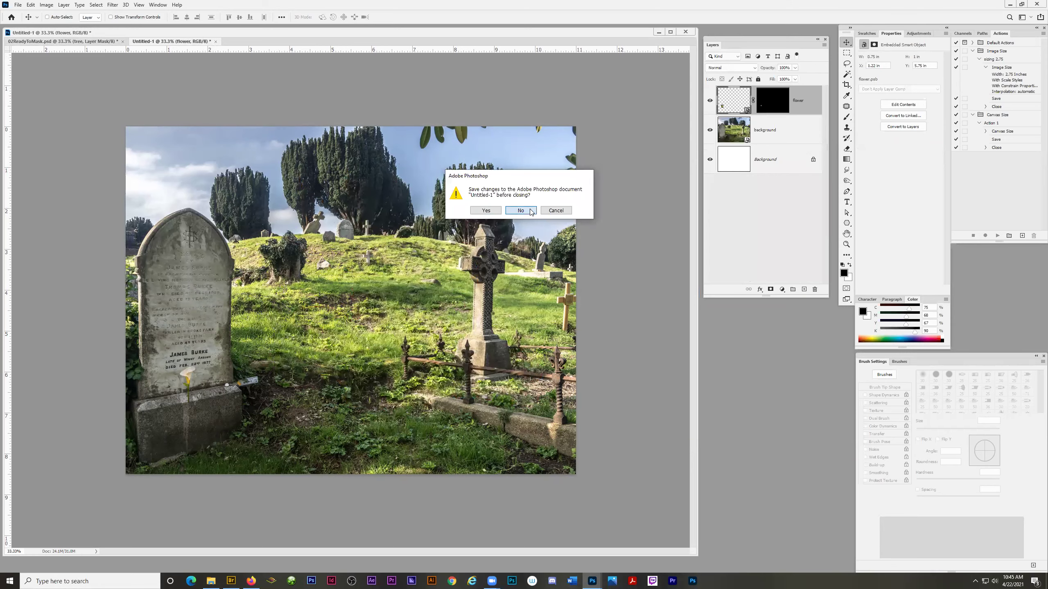
left_click(520, 210)
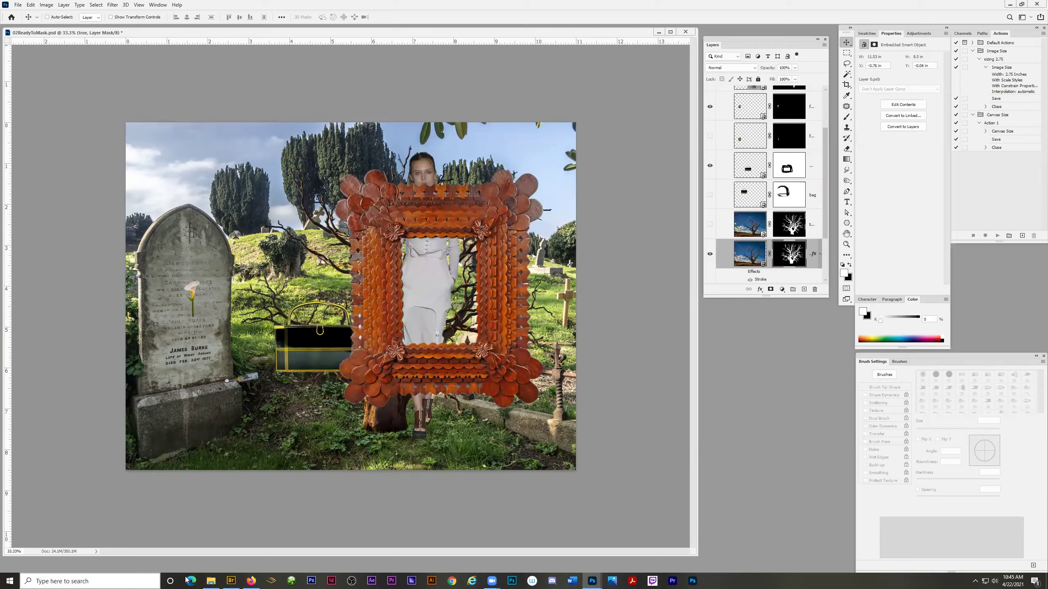
Step: Switch to Adobe Bridge and open FAAssignment2STUDENTLayout.jpg in Photoshop as the layout reference, fully in view
left_click(231, 580)
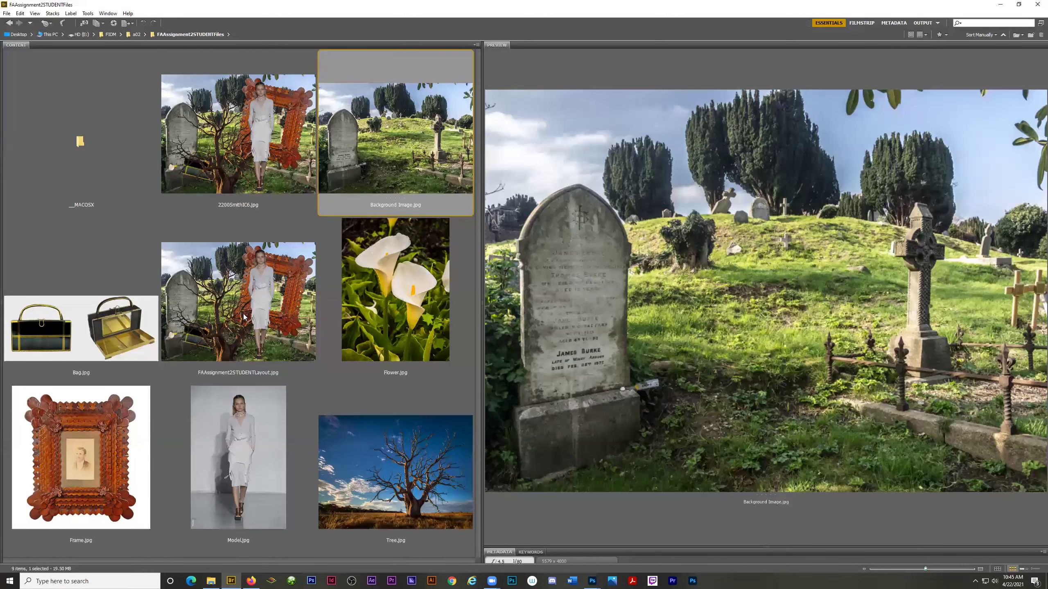
left_click(233, 290)
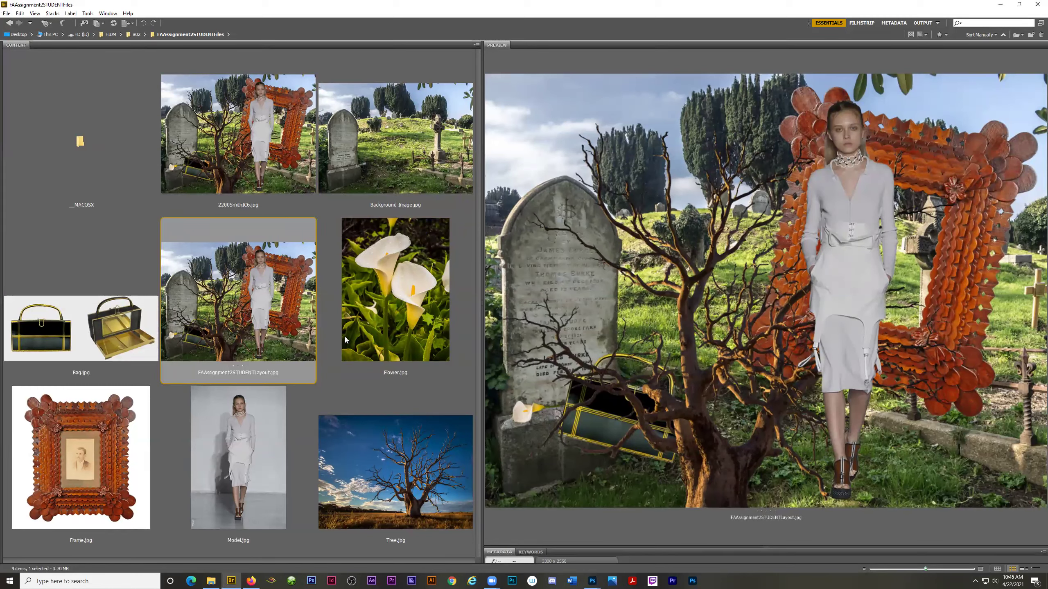
double_click(243, 298)
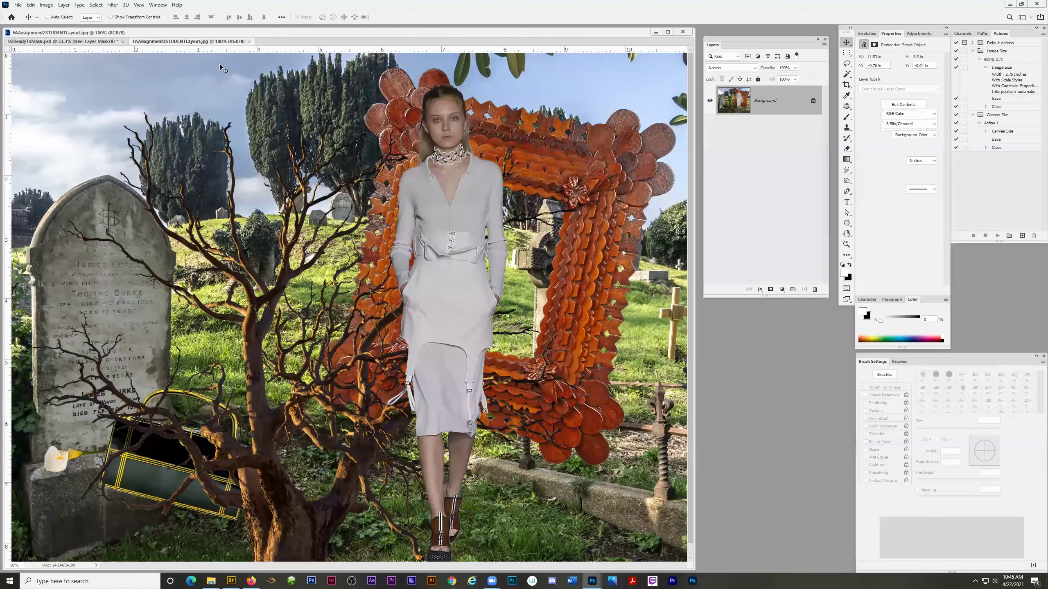
key("z")
left_click(370, 282, "alt")
left_click(370, 282, "alt")
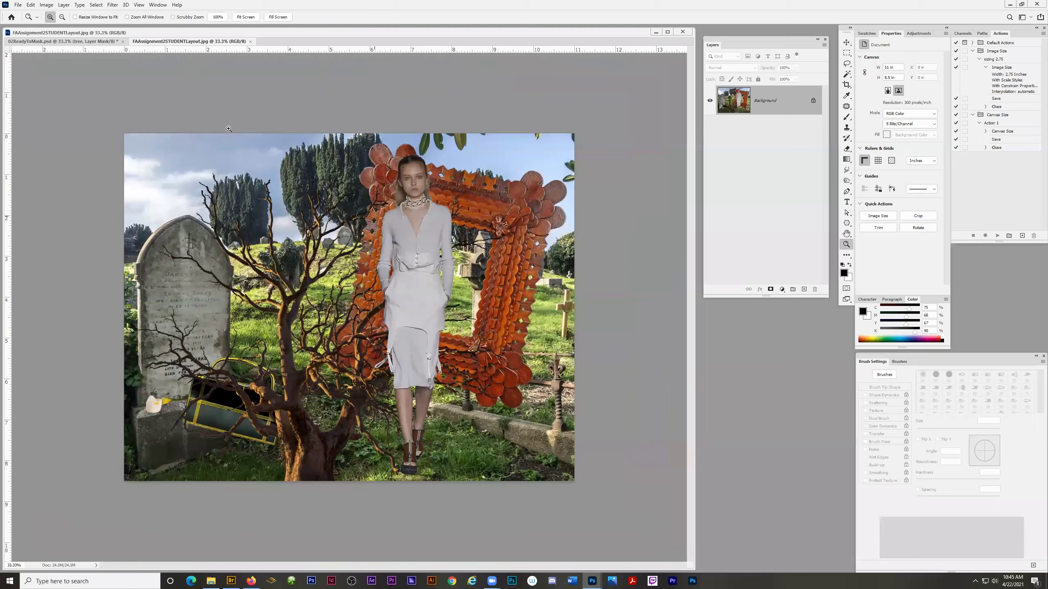
Step: In 02ReadyToMask.psd, put the standing woman at the top of the work group and the tree between her and the frame
left_click(59, 41)
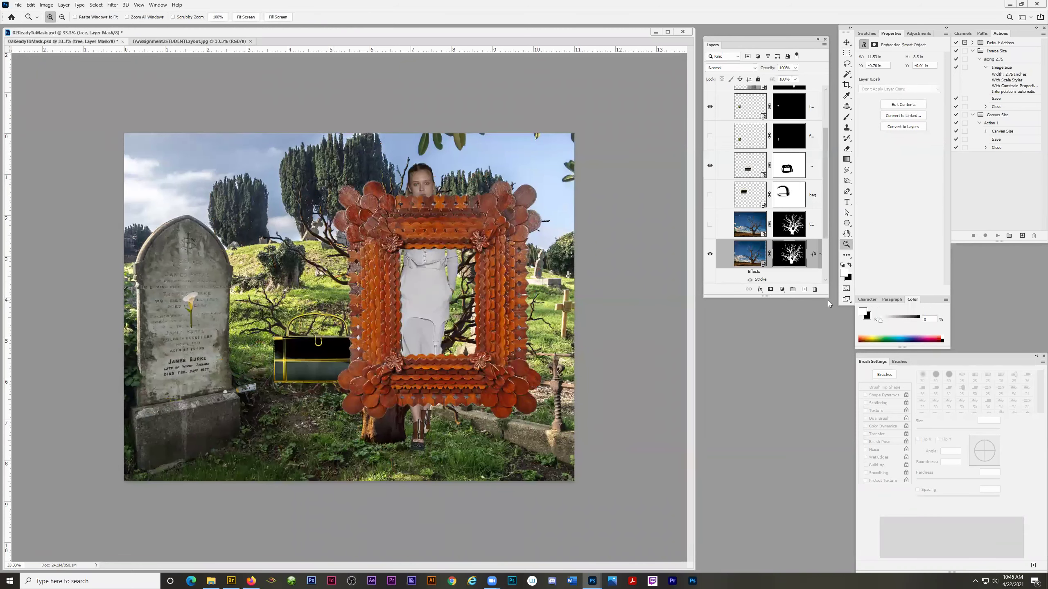
left_click_drag(826, 296, 815, 532)
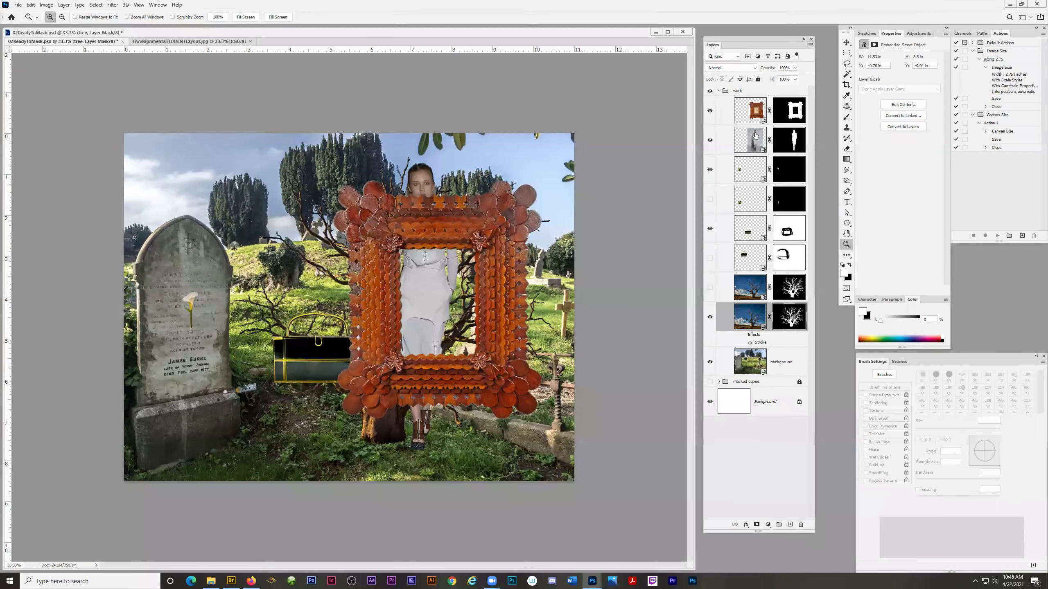
left_click_drag(742, 144, 749, 100)
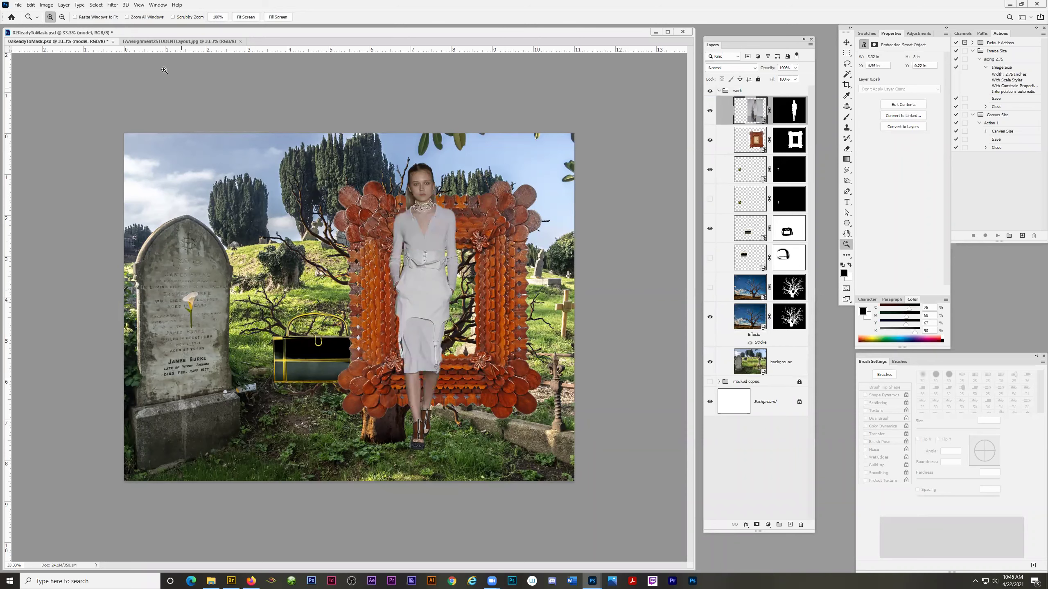
left_click(159, 41)
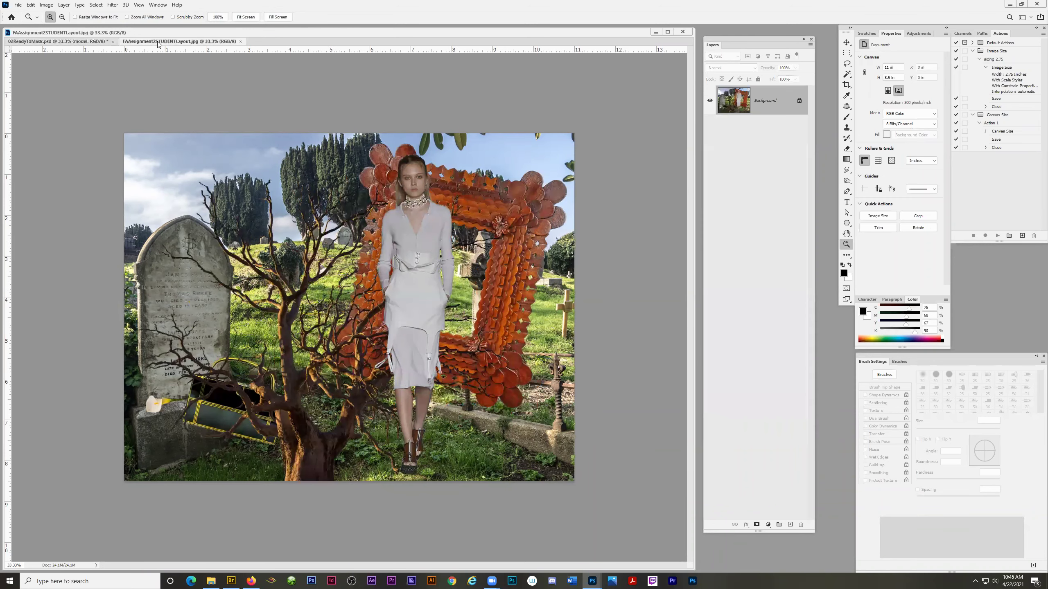
left_click(95, 43)
left_click_drag(741, 320, 752, 127)
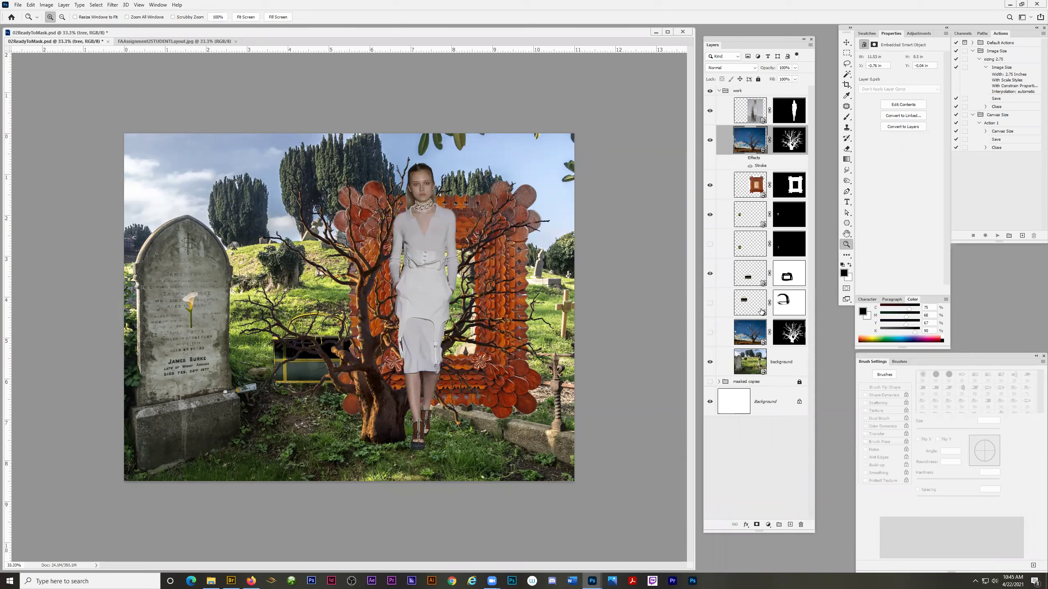
Step: Delete the hidden tree copy and hidden bag layers, and move the hidden flower layer out of the work group
left_click(750, 334)
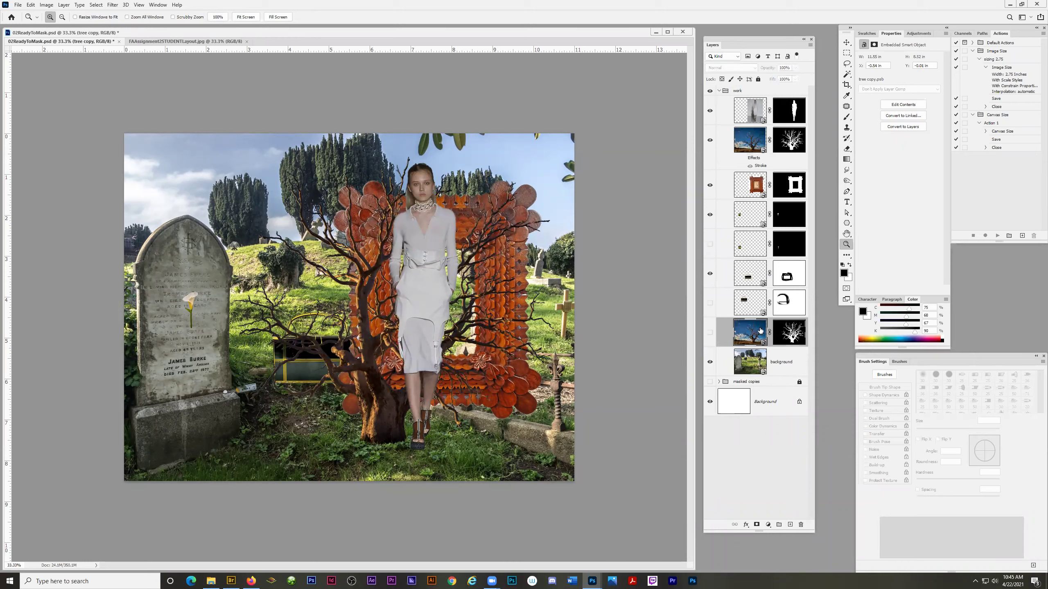
key("Delete")
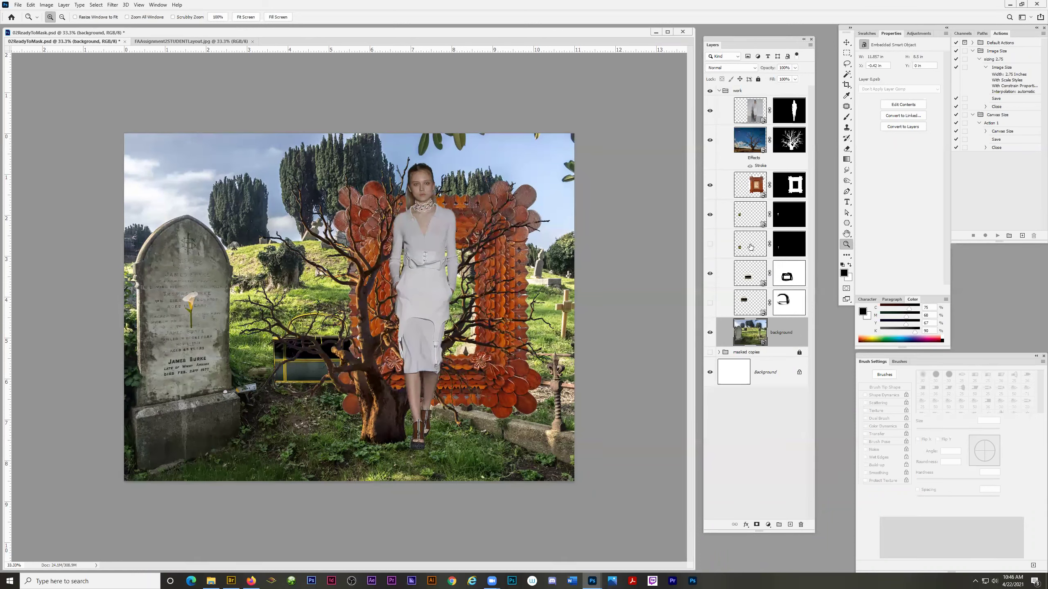
left_click(710, 245)
left_click(710, 246)
left_click(745, 305)
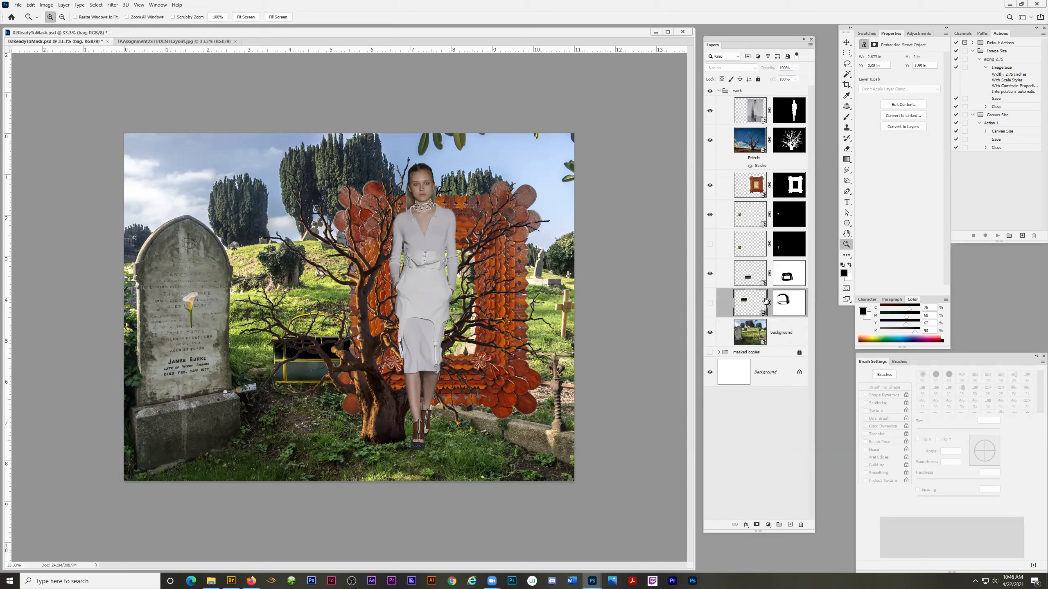
left_click_drag(749, 332, 716, 325)
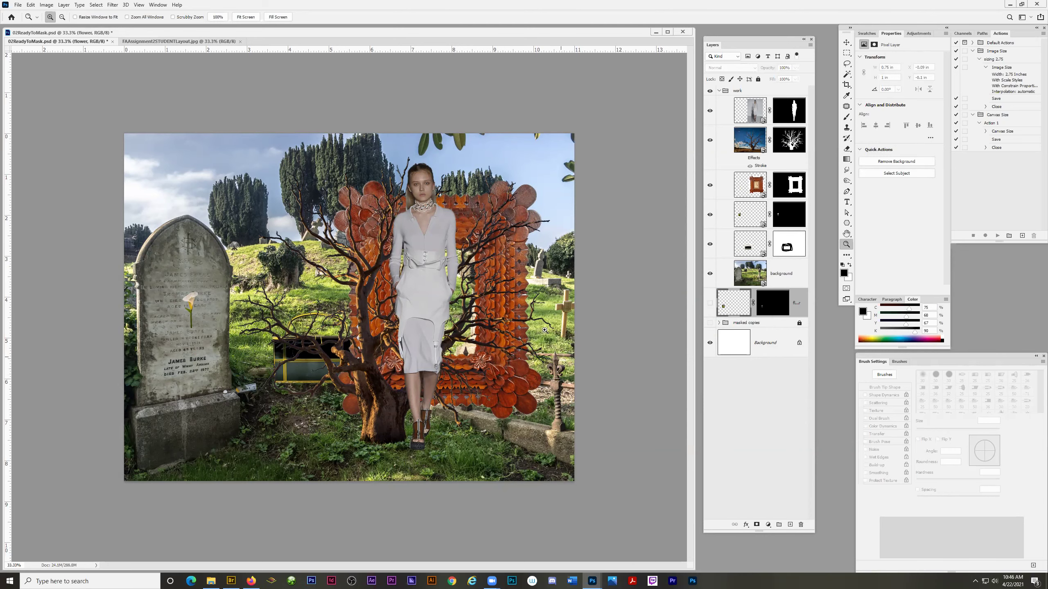
Step: Following the layout reference, move the tree about 1 inch down and left so its trunk reaches the image's bottom edge
left_click(147, 42)
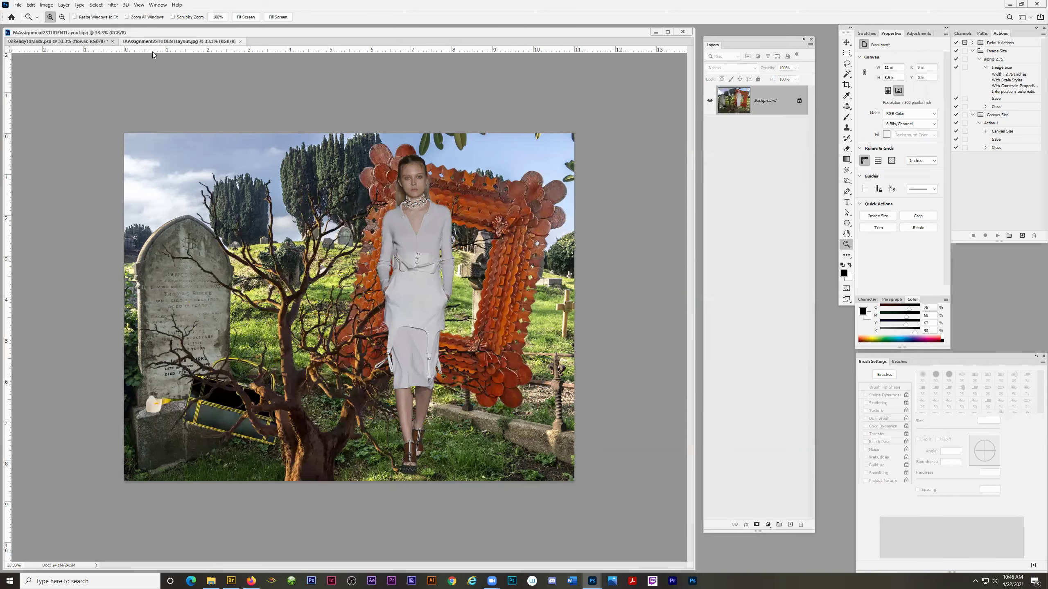
left_click(89, 42)
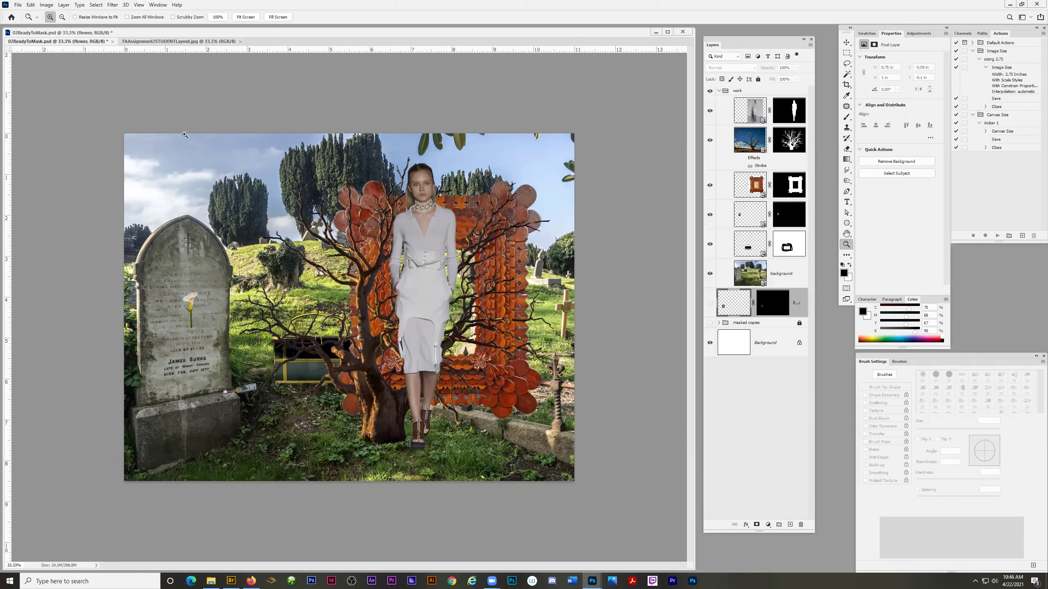
left_click(846, 42)
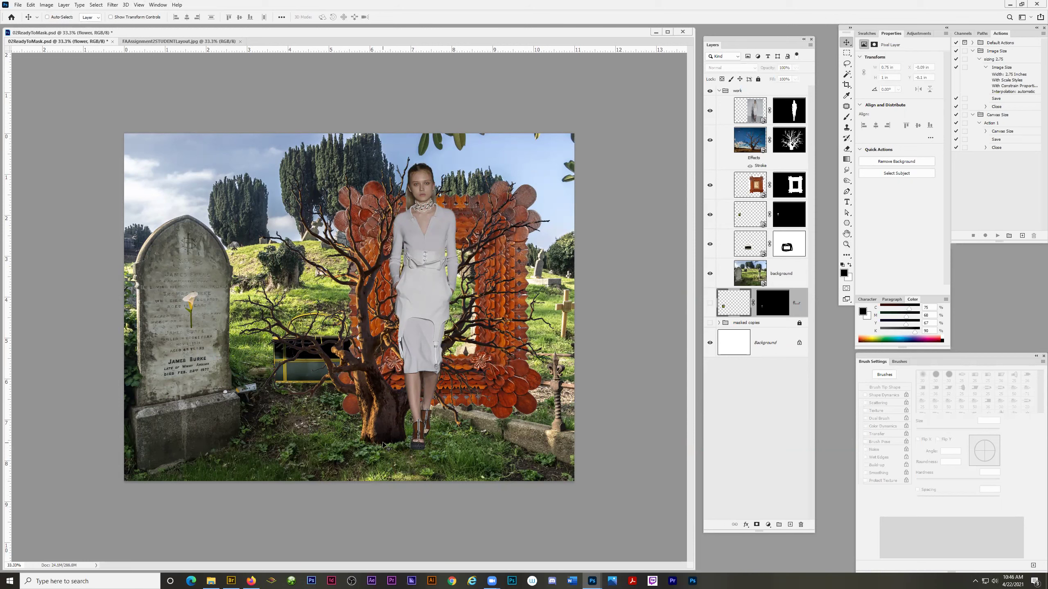
left_click(747, 141)
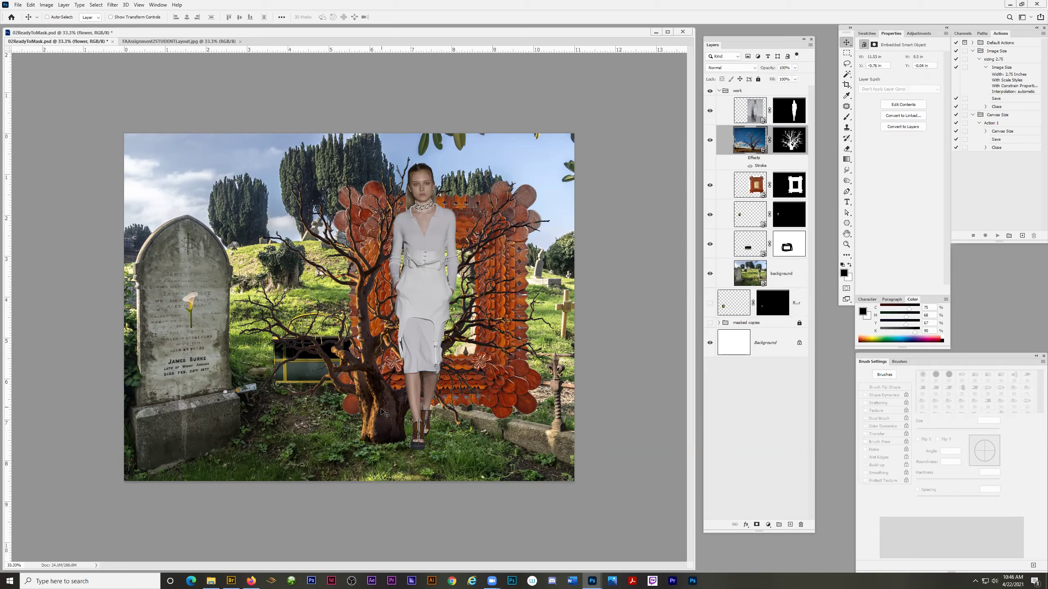
left_click_drag(383, 419, 346, 455)
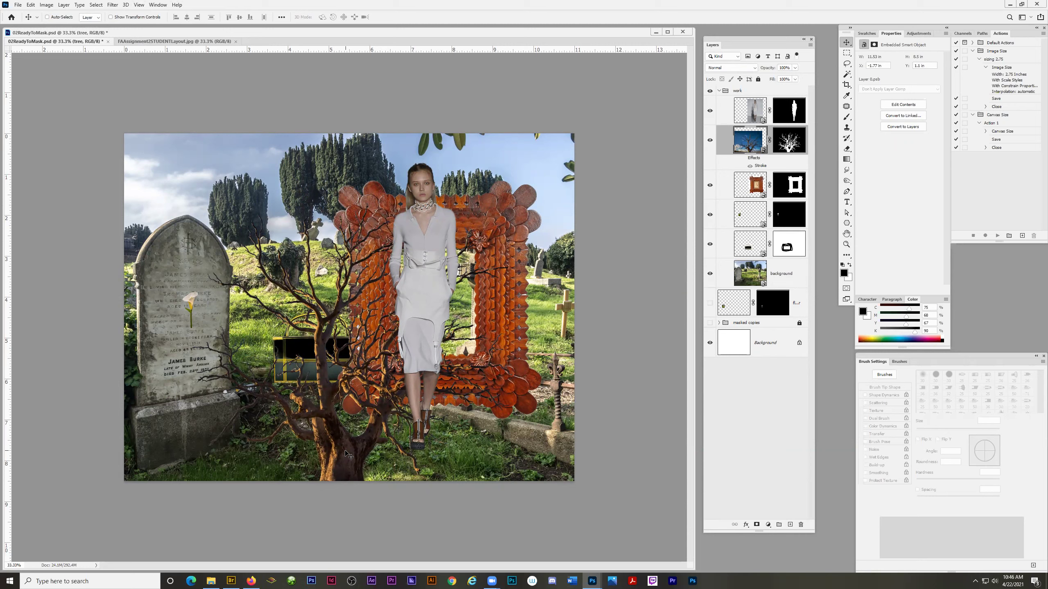
Step: Show the transform controls and rotate the ornate frame clockwise by about 10.6°
left_click(746, 183)
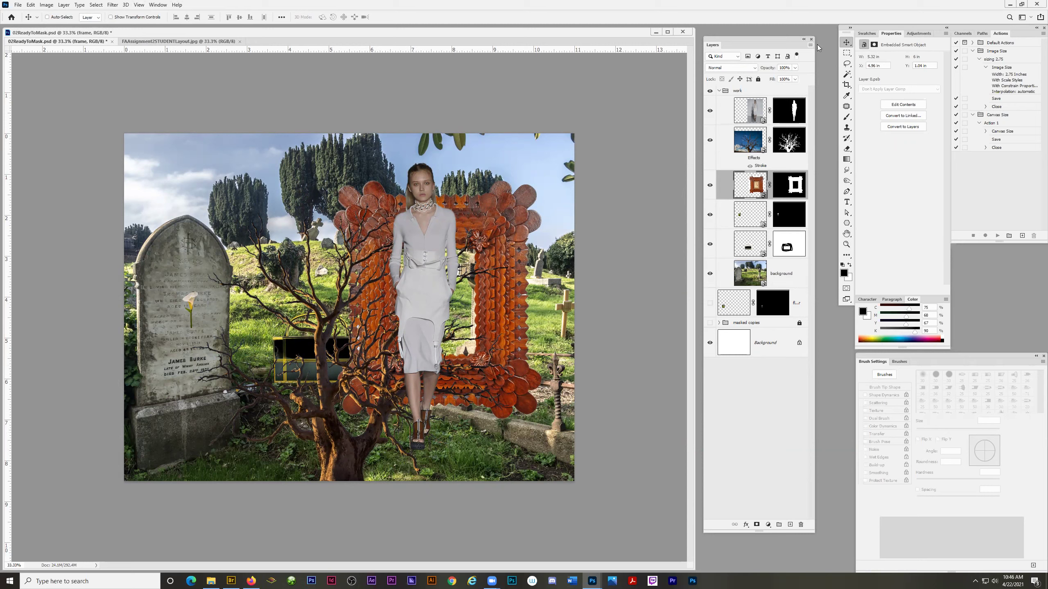
left_click(111, 17)
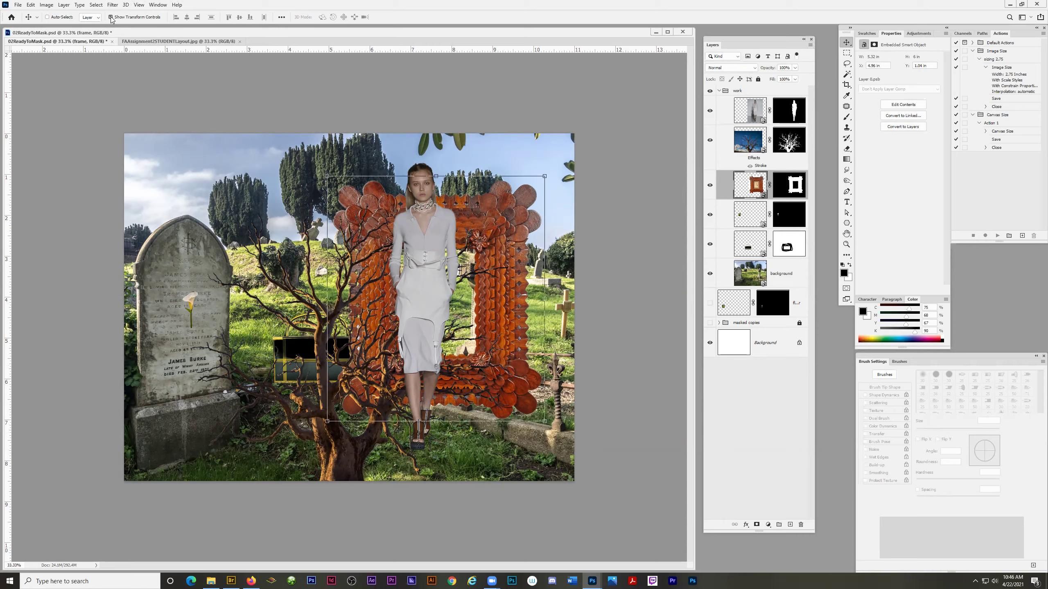
left_click_drag(582, 151, 578, 194)
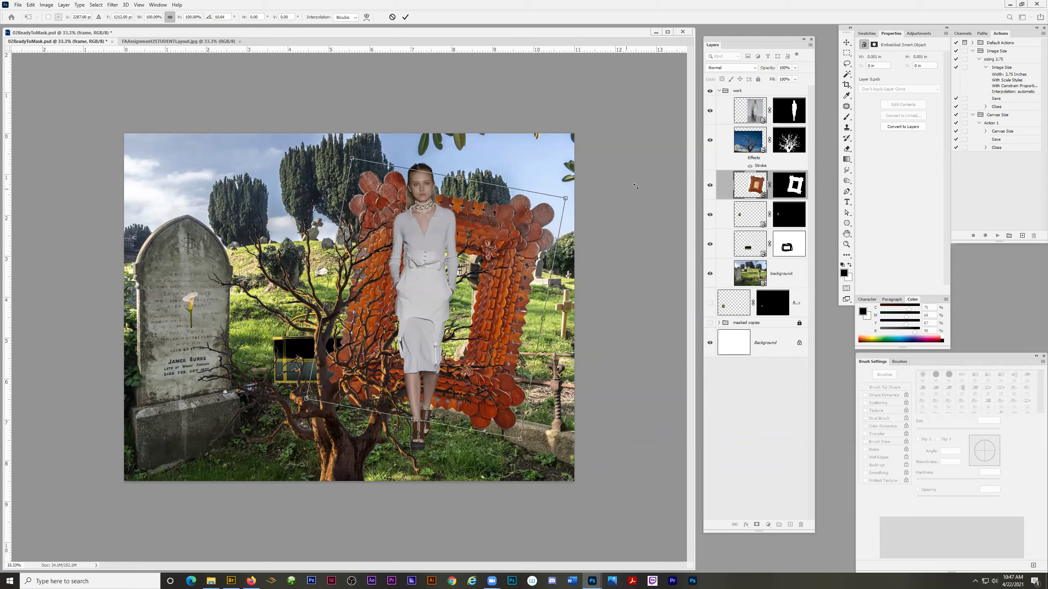
left_click(406, 18)
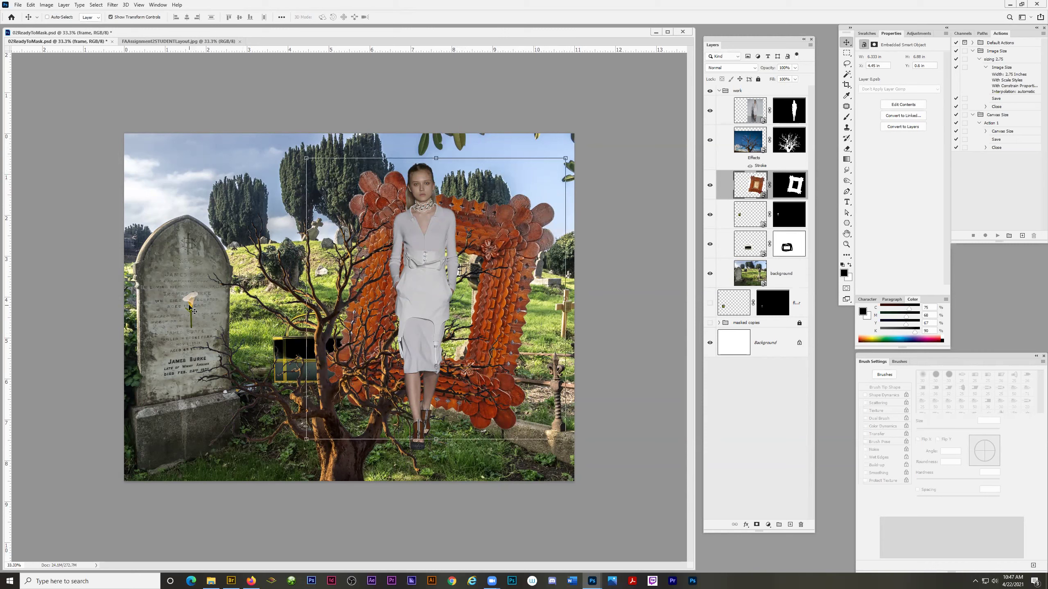
Step: Rotate the flower counterclockwise by about 86° and lay it on the ledge at the base of the large headstone
left_click(748, 215)
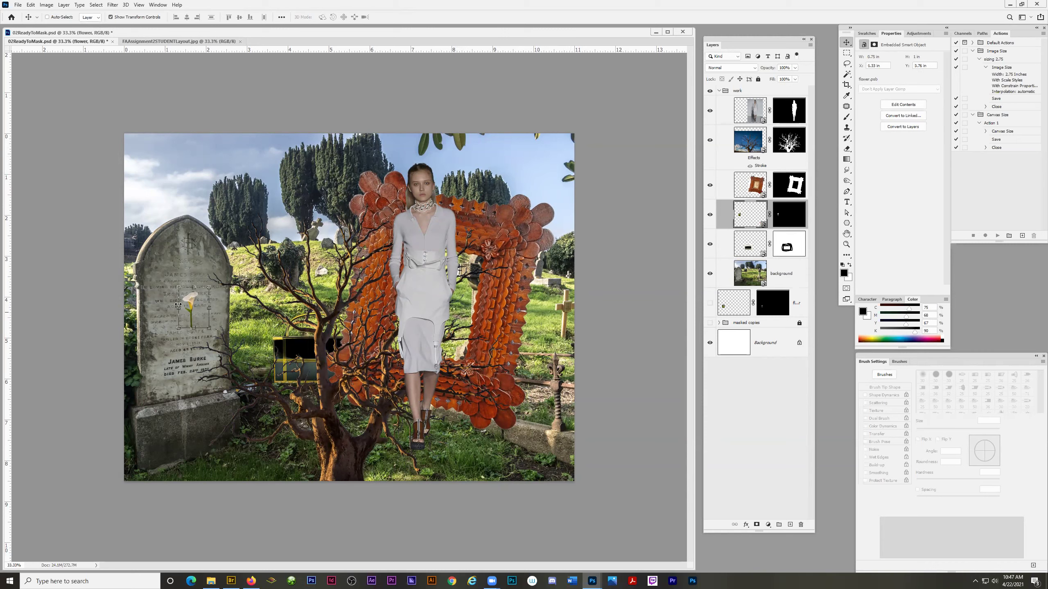
left_click_drag(186, 324, 186, 324)
key("ctrl+t")
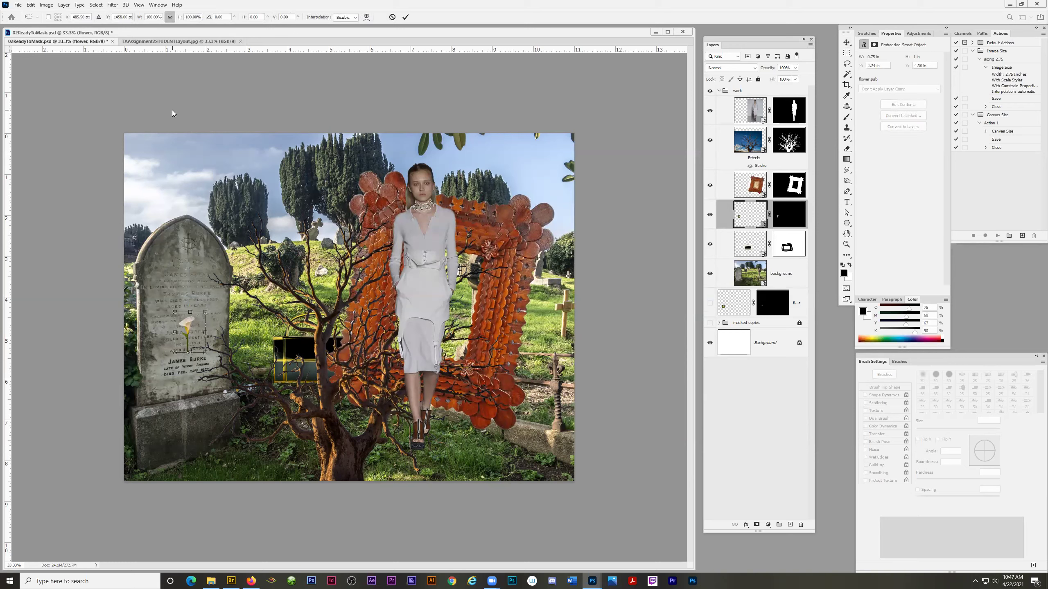
left_click_drag(171, 302, 176, 398)
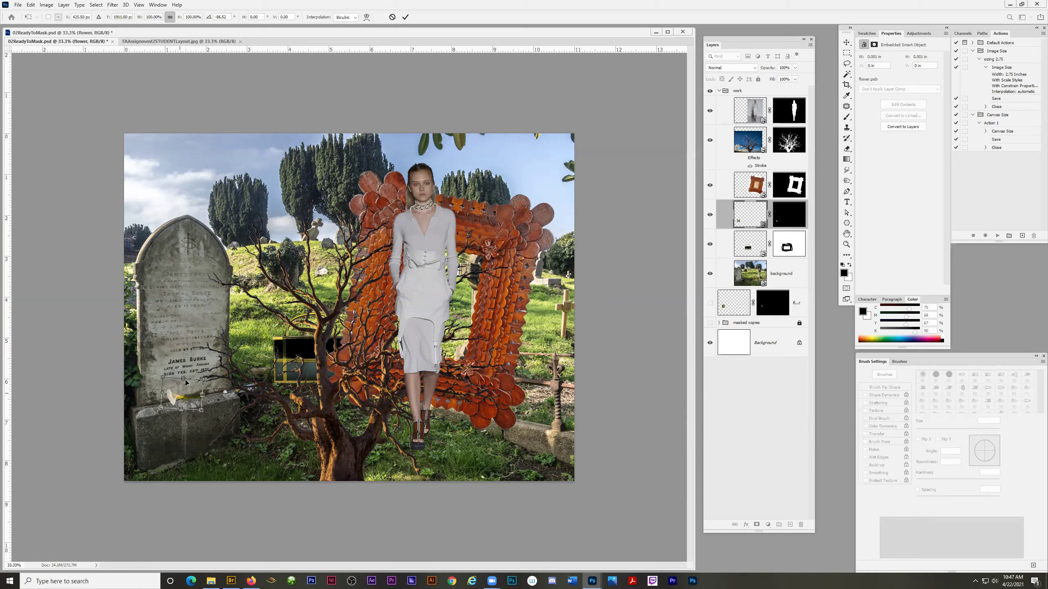
key("Return")
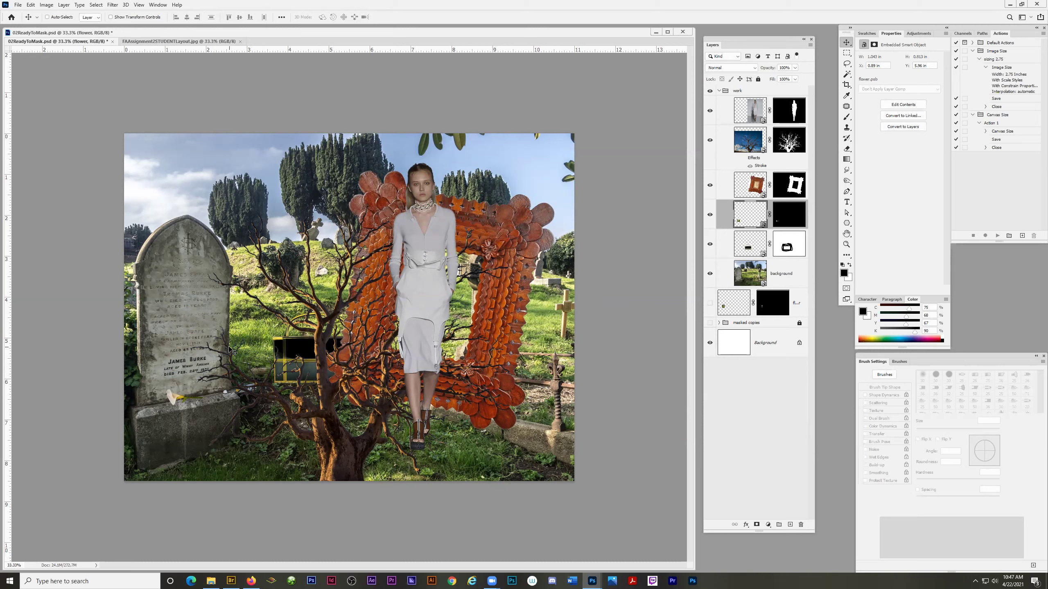
key("ctrl+t")
key("Return")
left_click(32, 4)
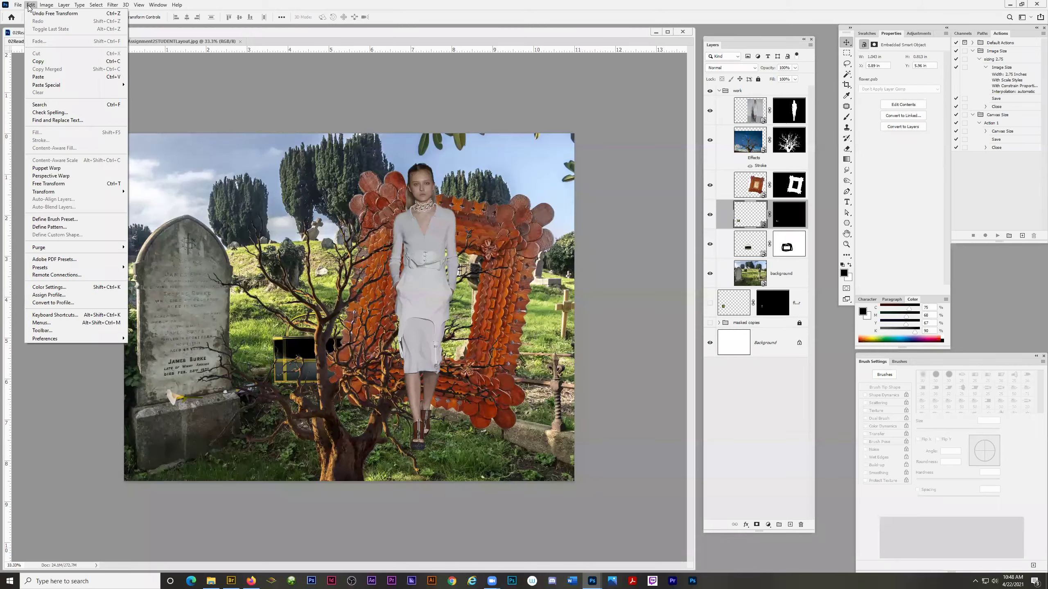
mouse_move(74, 193)
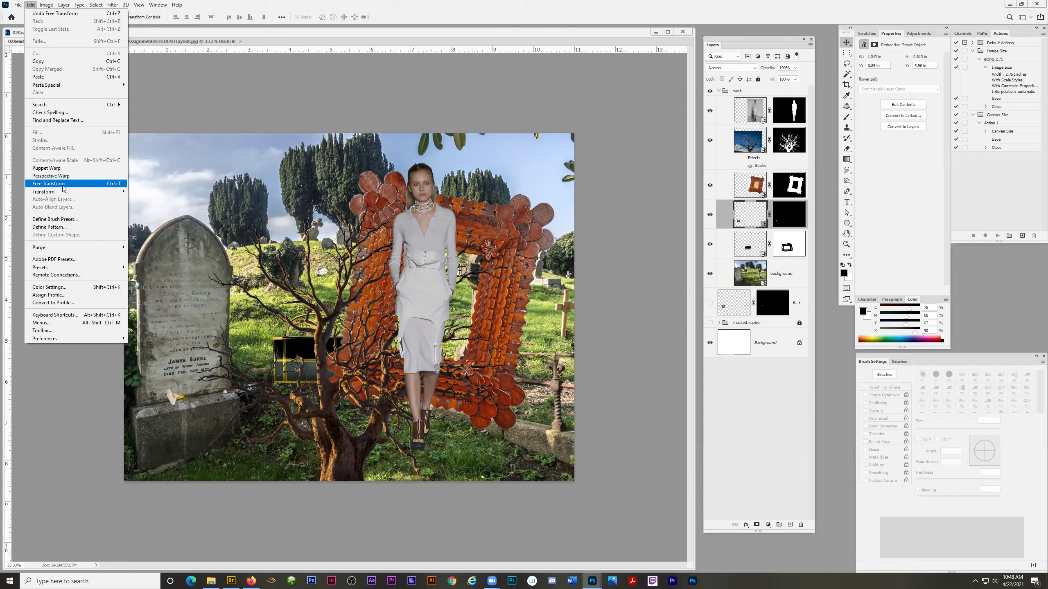
left_click(431, 21)
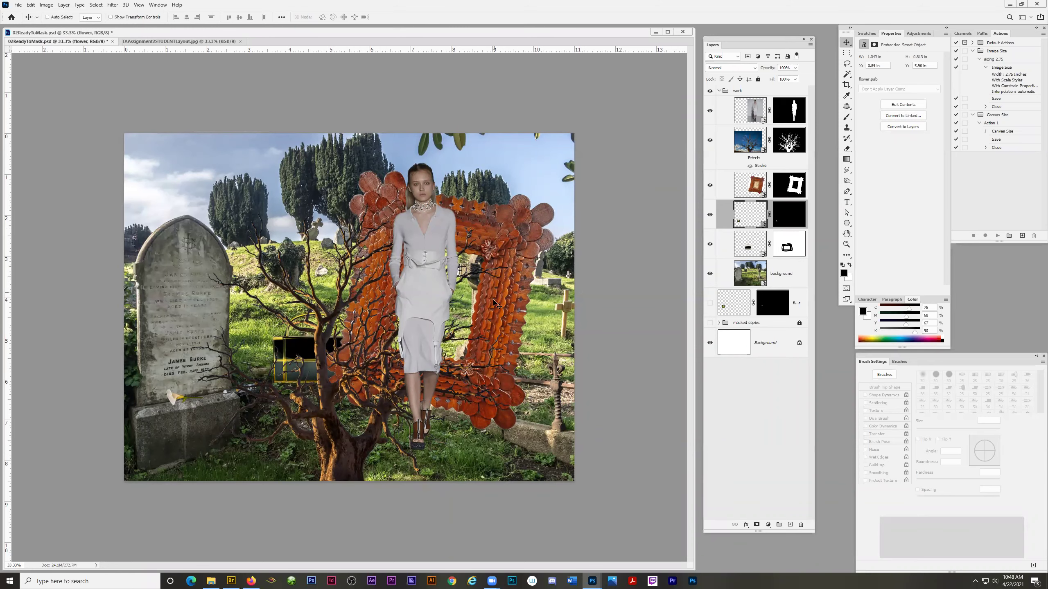
Step: Following the layout reference, move the bag onto the grass beside the large headstone's base and rotate it slightly clockwise
left_click(147, 42)
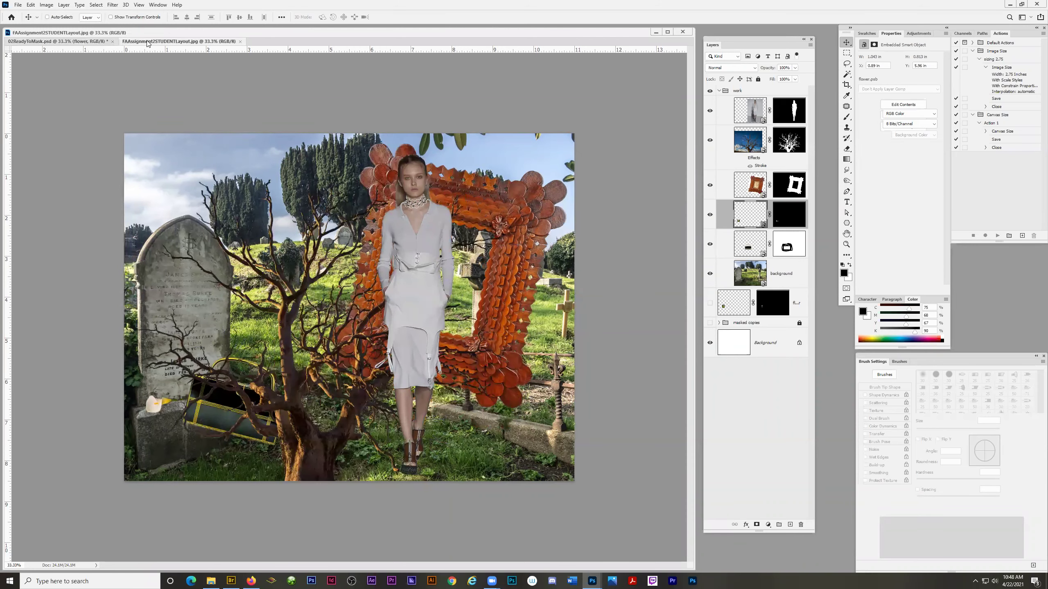
left_click(75, 42)
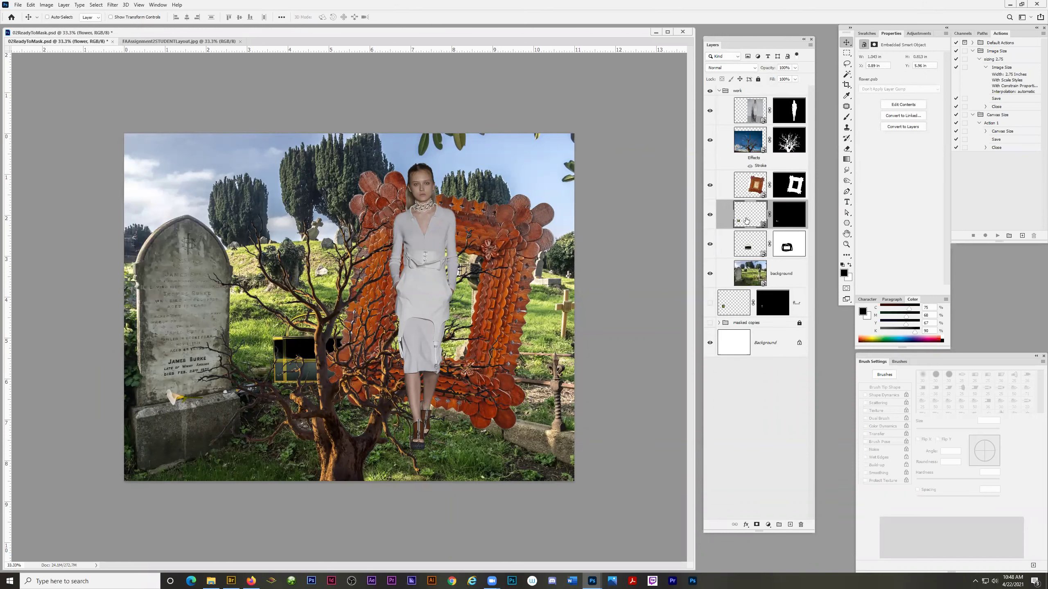
left_click(745, 248)
left_click_drag(300, 355, 243, 400)
key("ctrl+t")
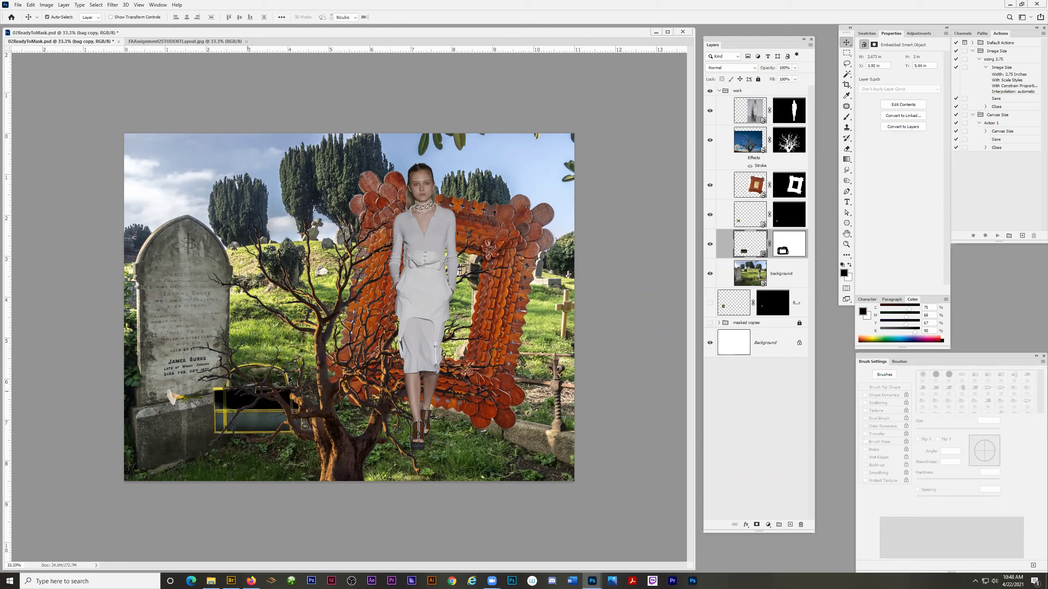
left_click_drag(321, 353, 330, 370)
key("Return")
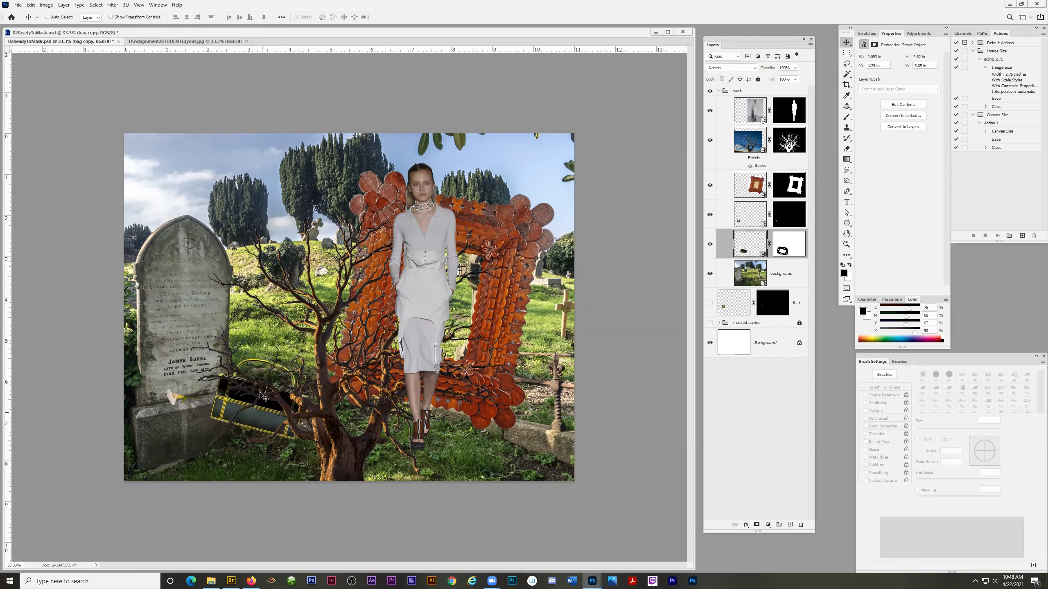
Step: Compare the composite with the layout reference, then switch to the browser and review the Assignment 2 rubric's layer-naming and layer-group criteria
left_click(156, 42)
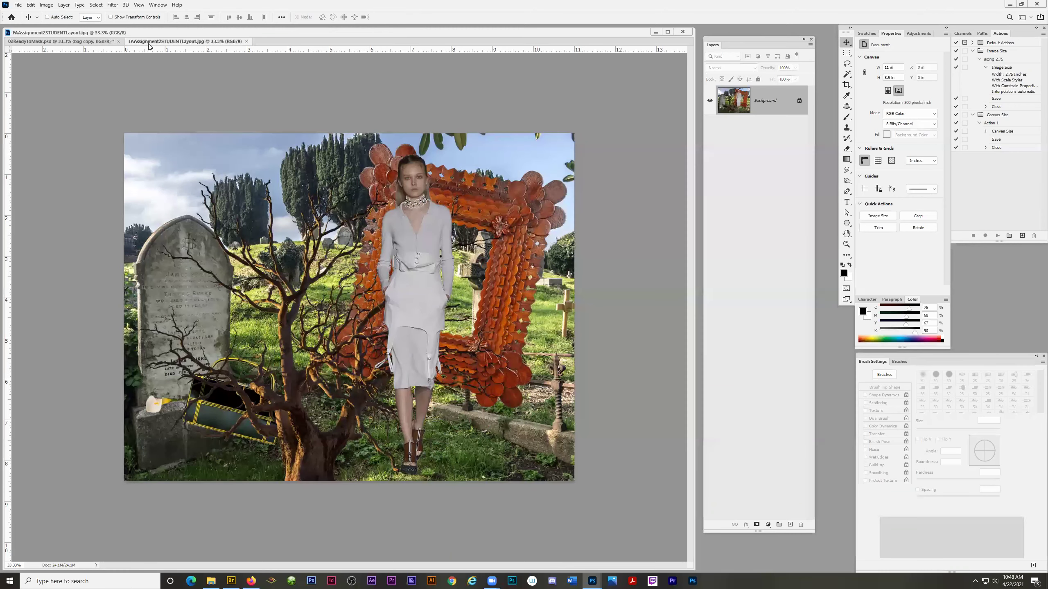
left_click(83, 42)
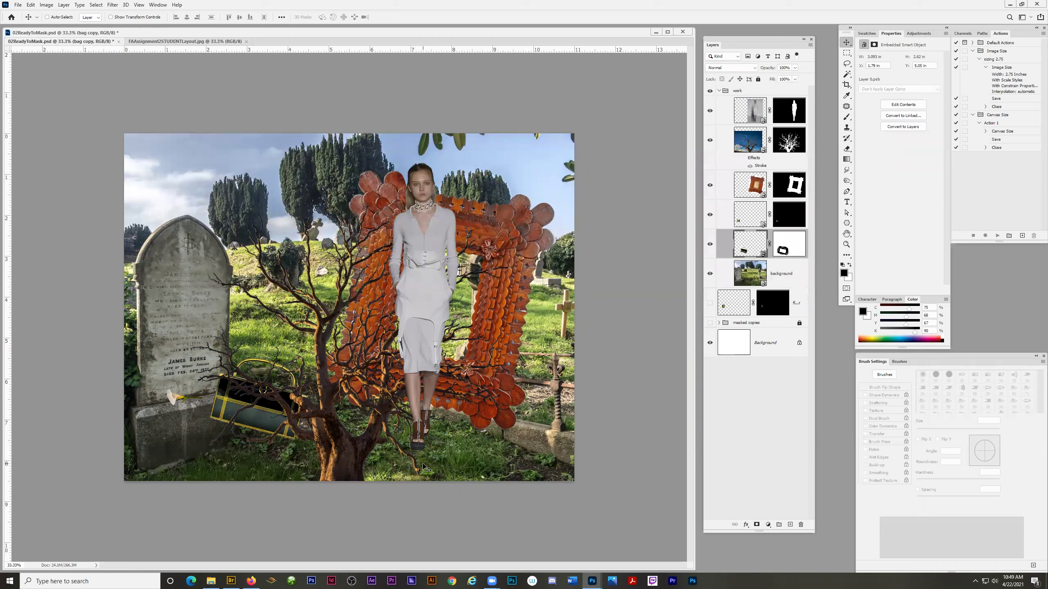
key("alt+Tab")
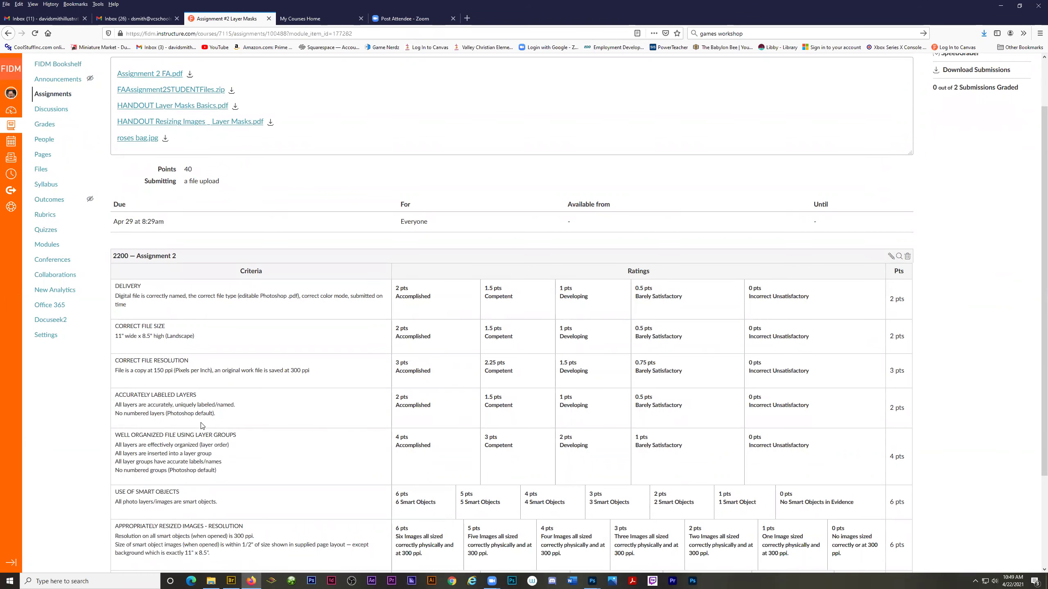
scroll(178, 433, "down", 1)
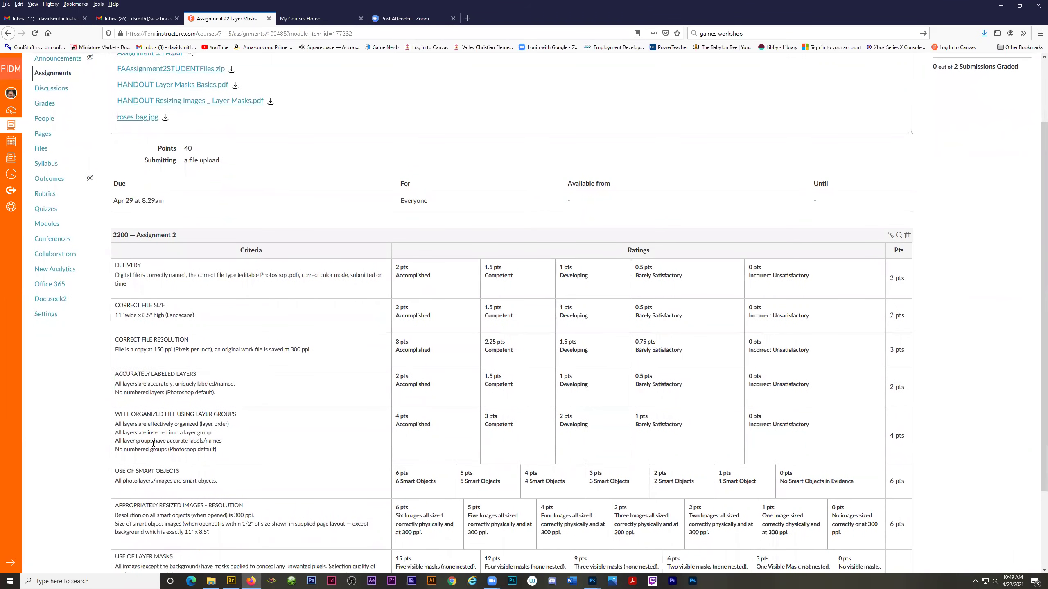
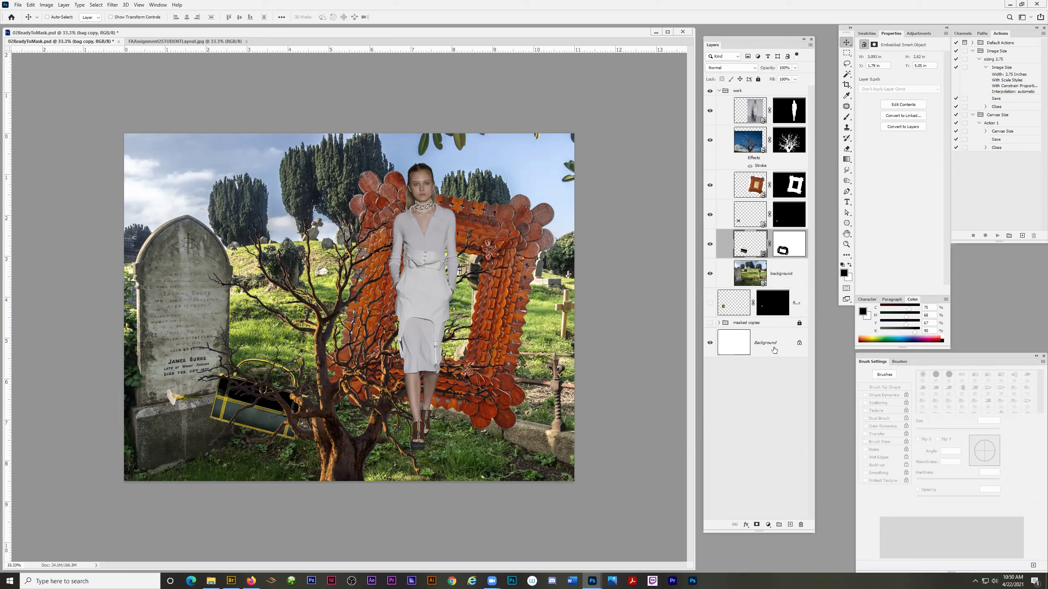
Step: Move all six layers, from model to background, out of the work group and collapse the empty group
left_click(719, 91)
left_click(719, 91)
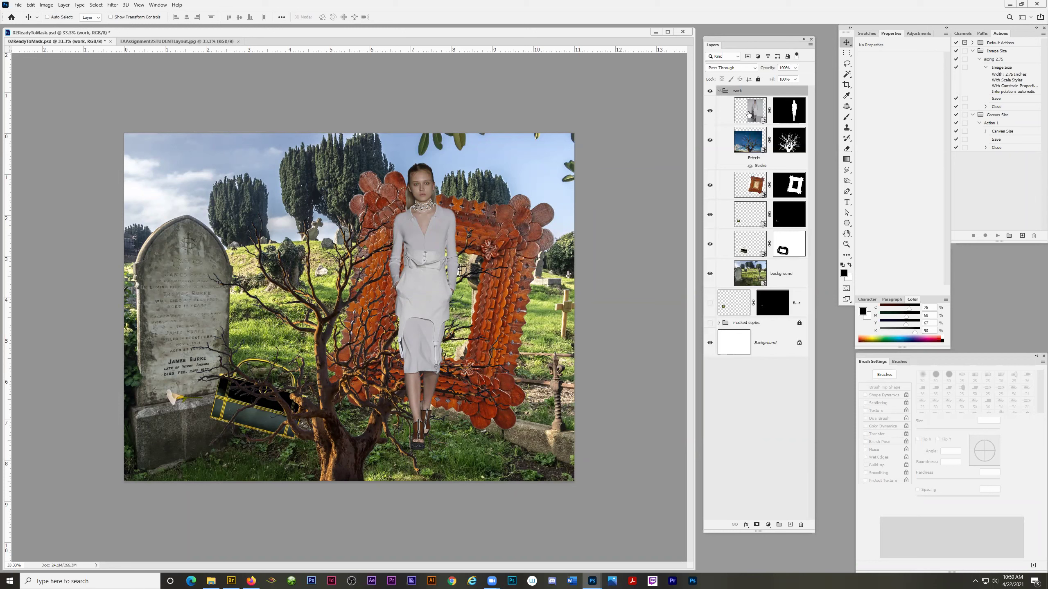
left_click(747, 115)
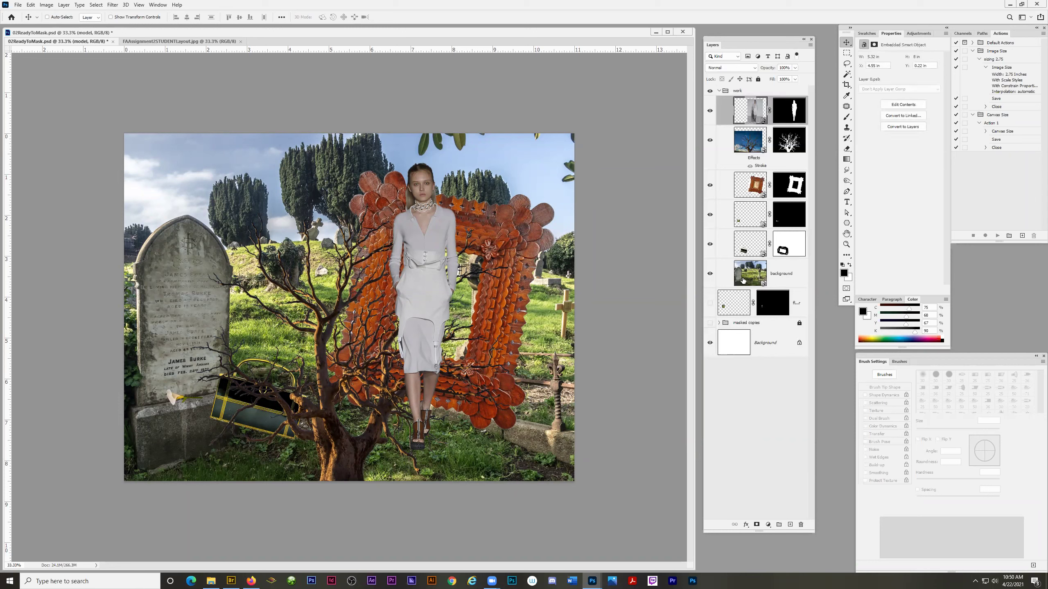
left_click(742, 280, "shift")
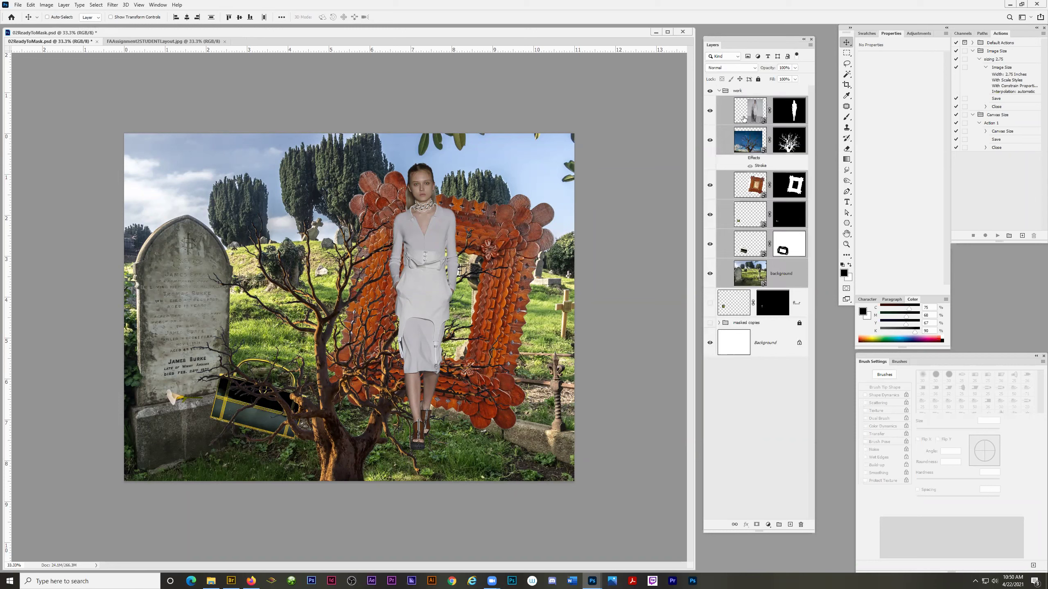
left_click_drag(743, 119, 743, 88)
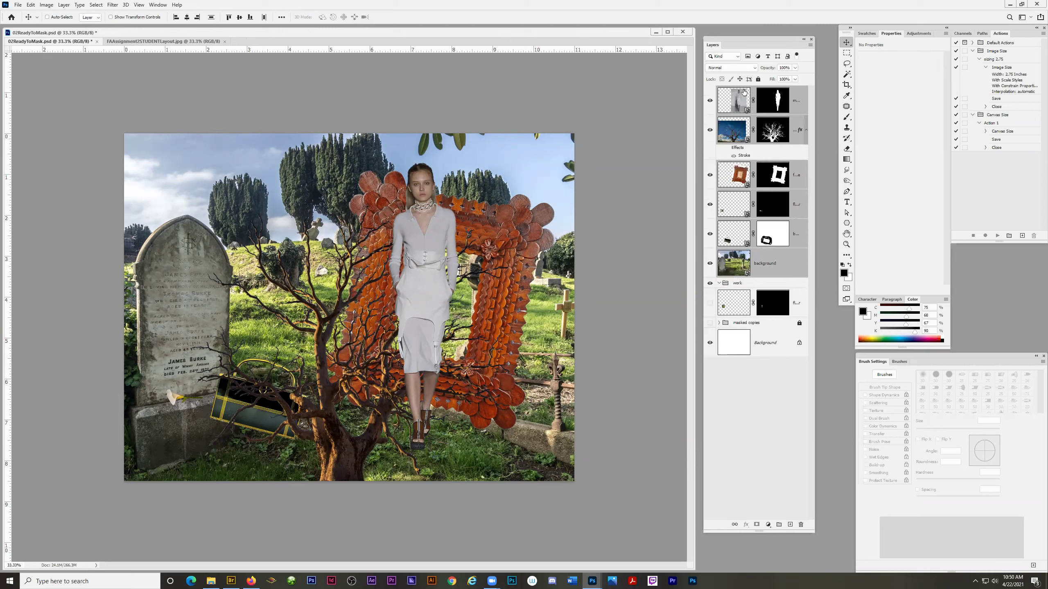
left_click(720, 283)
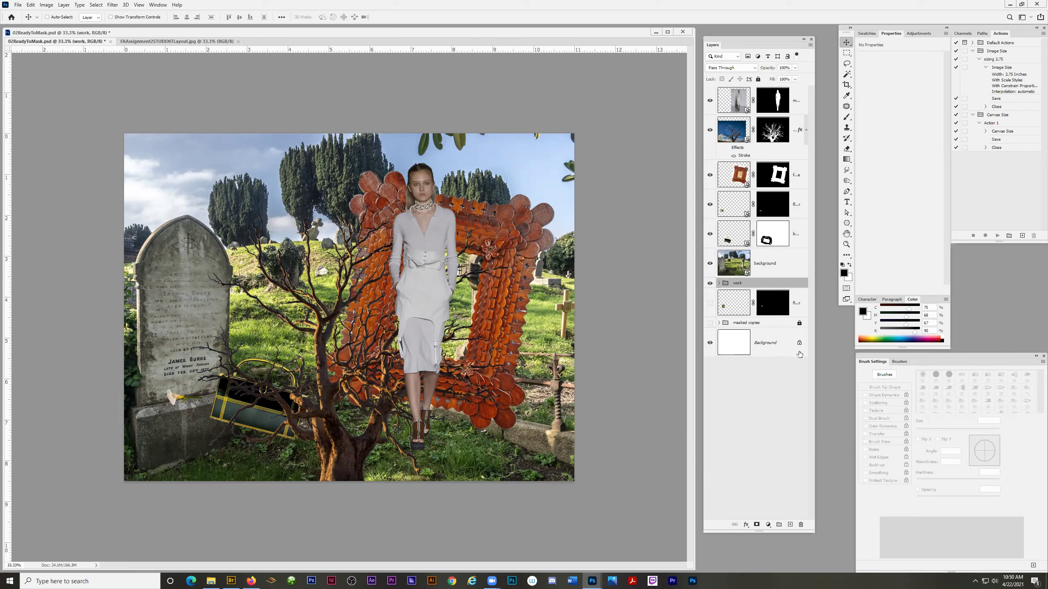
left_click(738, 94)
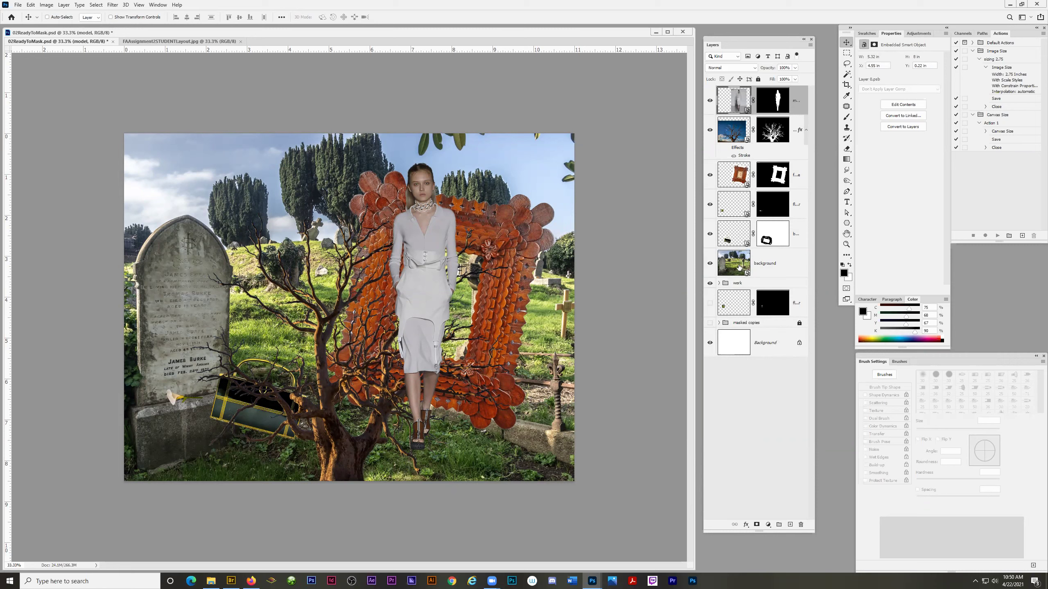
left_click(736, 271, "shift")
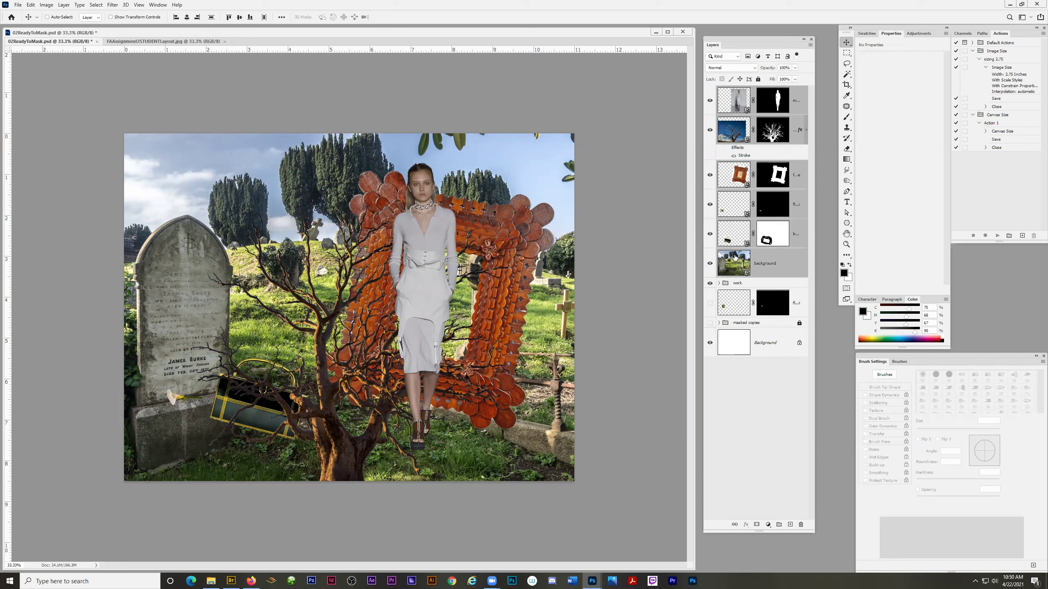
left_click(797, 97)
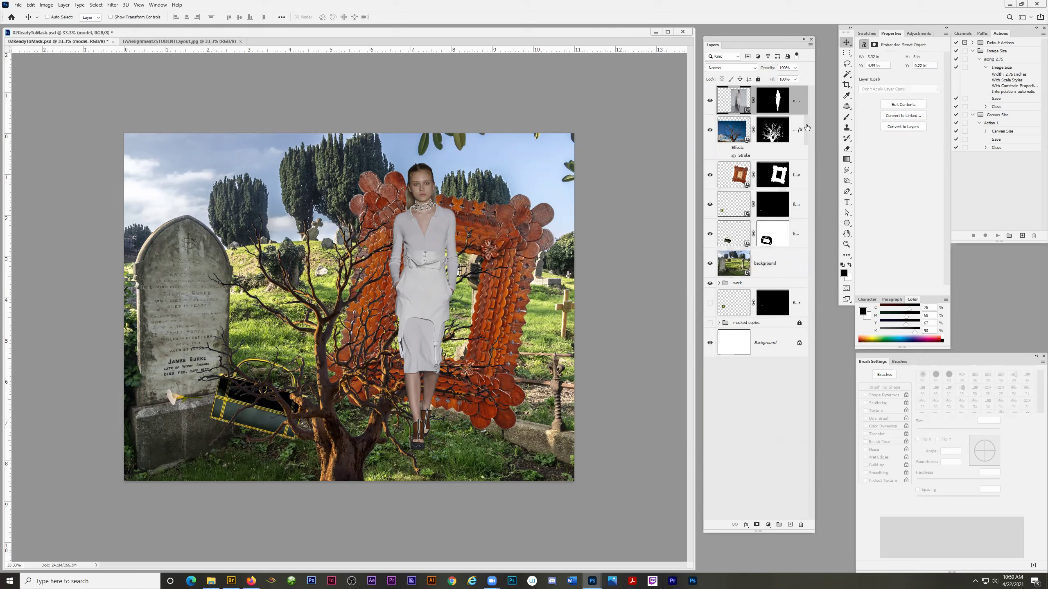
left_click(731, 179, "ctrl")
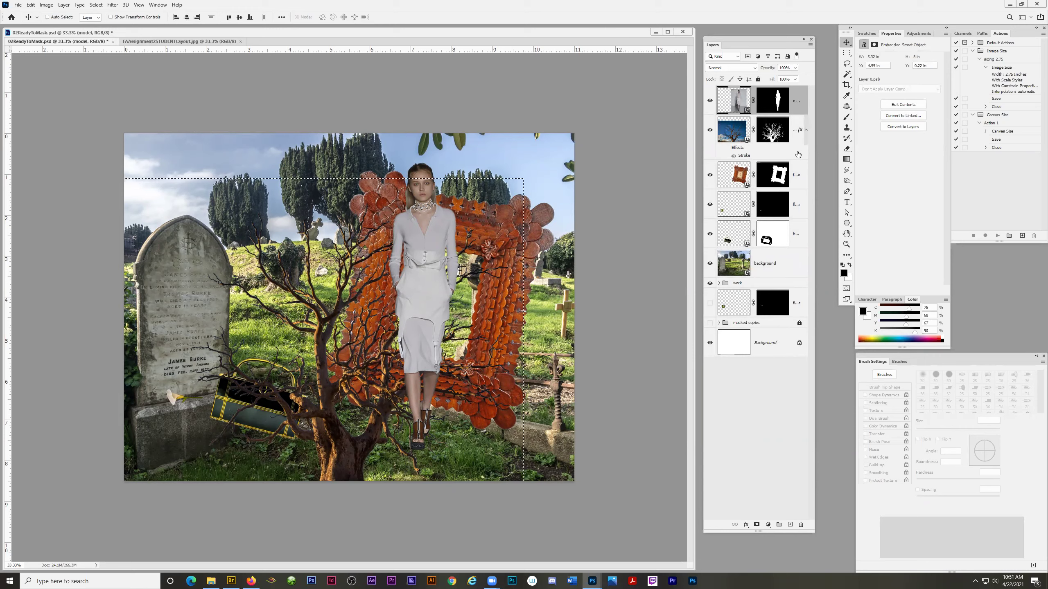
key("ctrl+d")
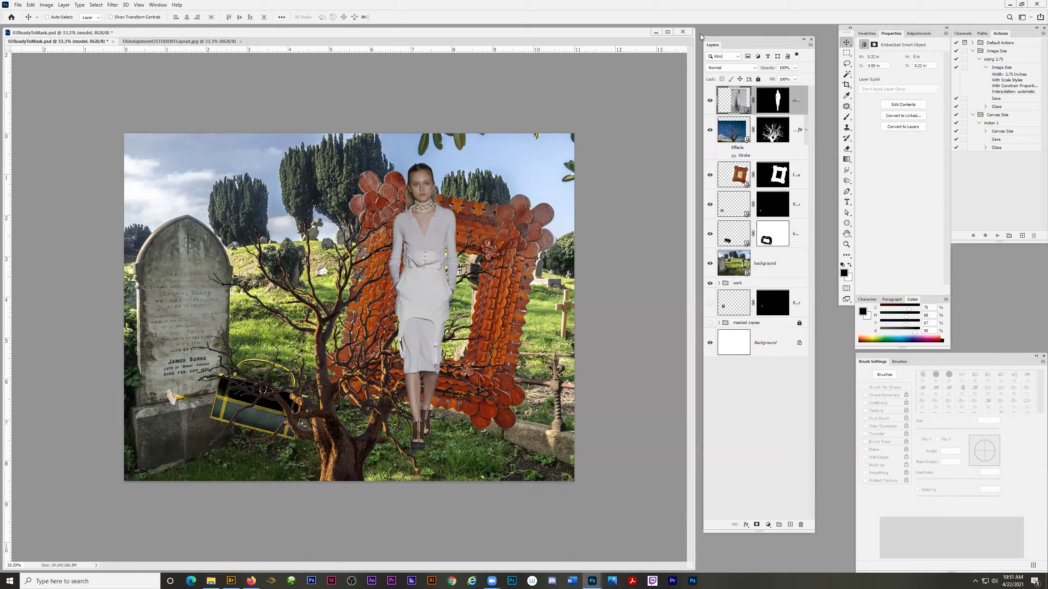
Step: Move the Layers panel over the document window and widen it until the full layer names are readable
left_click_drag(724, 38, 575, 54)
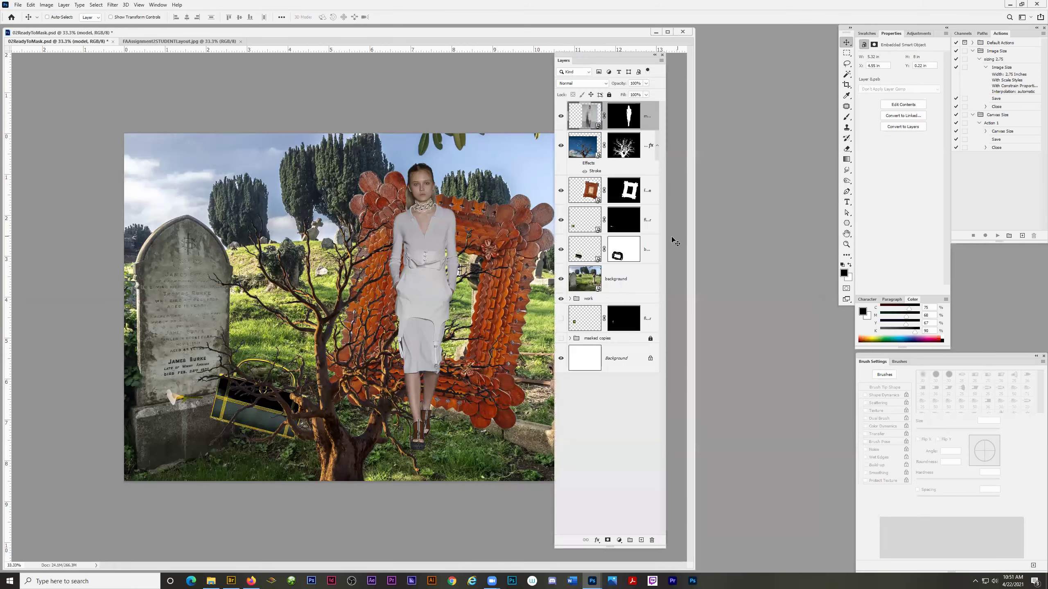
left_click_drag(666, 238, 770, 236)
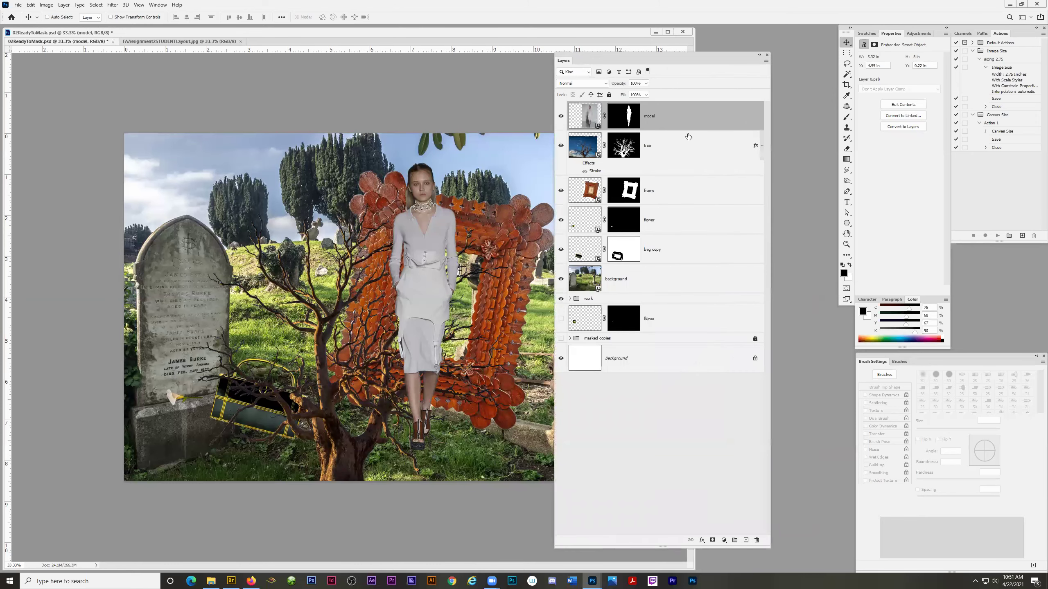
Step: Group the model, tree, frame, flower, bag copy and background layers into a new group named Homework
left_click(685, 149, "ctrl")
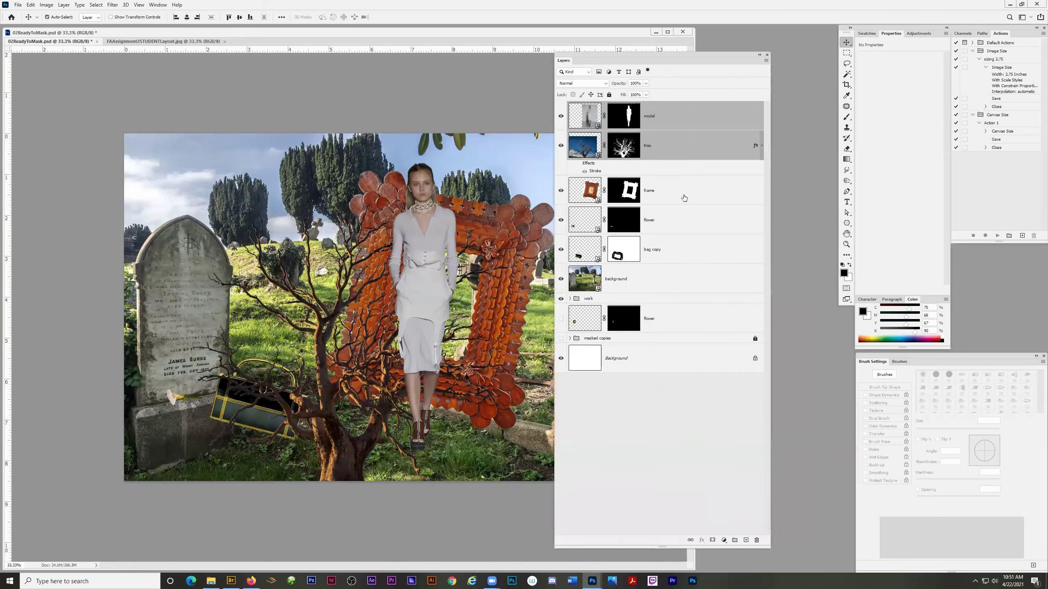
left_click(684, 193, "ctrl")
left_click(679, 234, "ctrl")
left_click(679, 254, "ctrl")
left_click(676, 279, "ctrl")
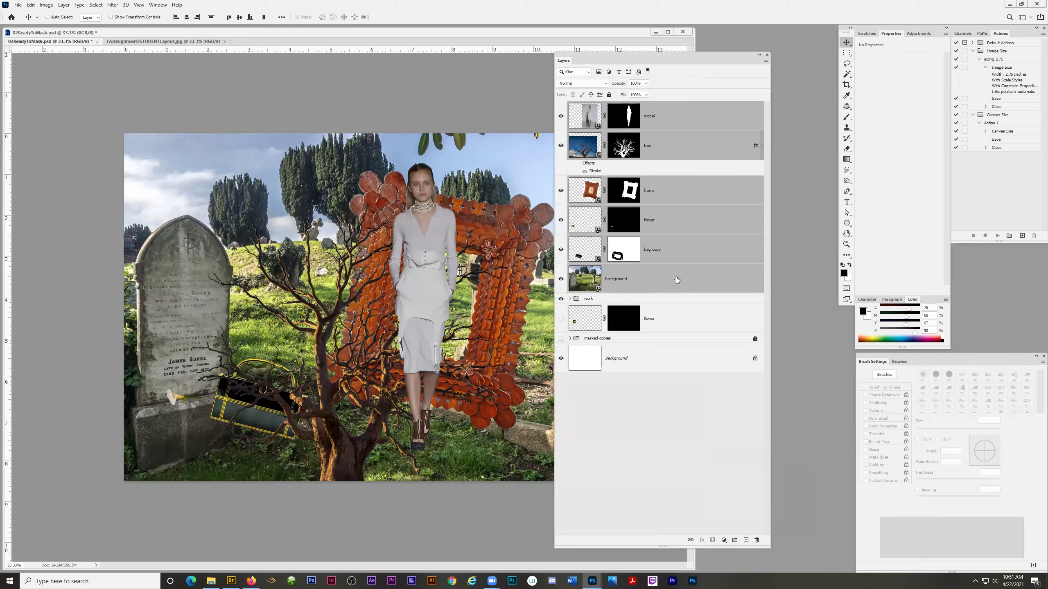
left_click(664, 221, "ctrl")
left_click(667, 191, "ctrl")
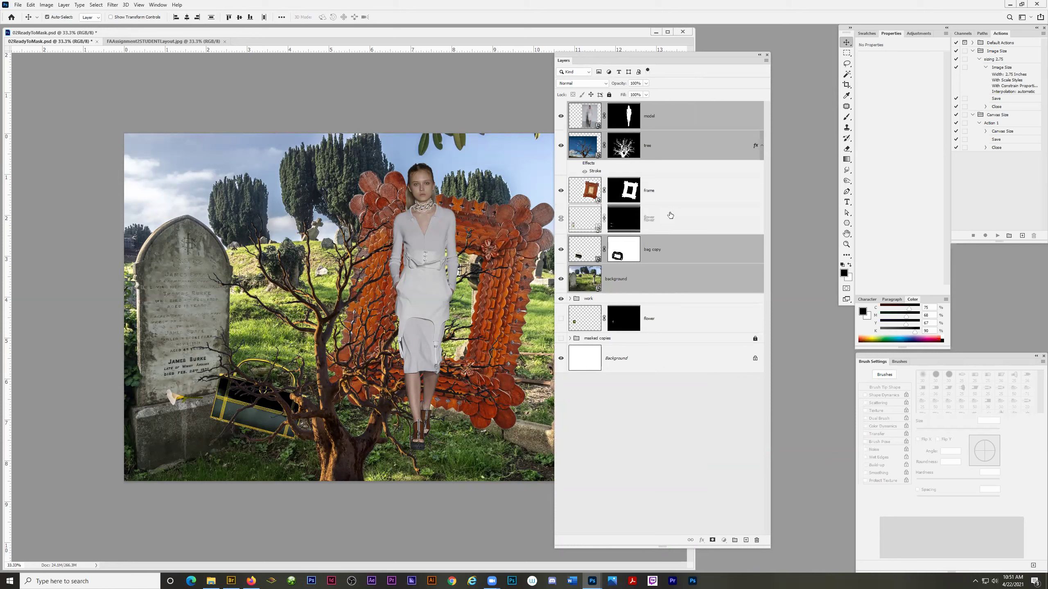
left_click(671, 220, "ctrl")
left_click(672, 195, "ctrl")
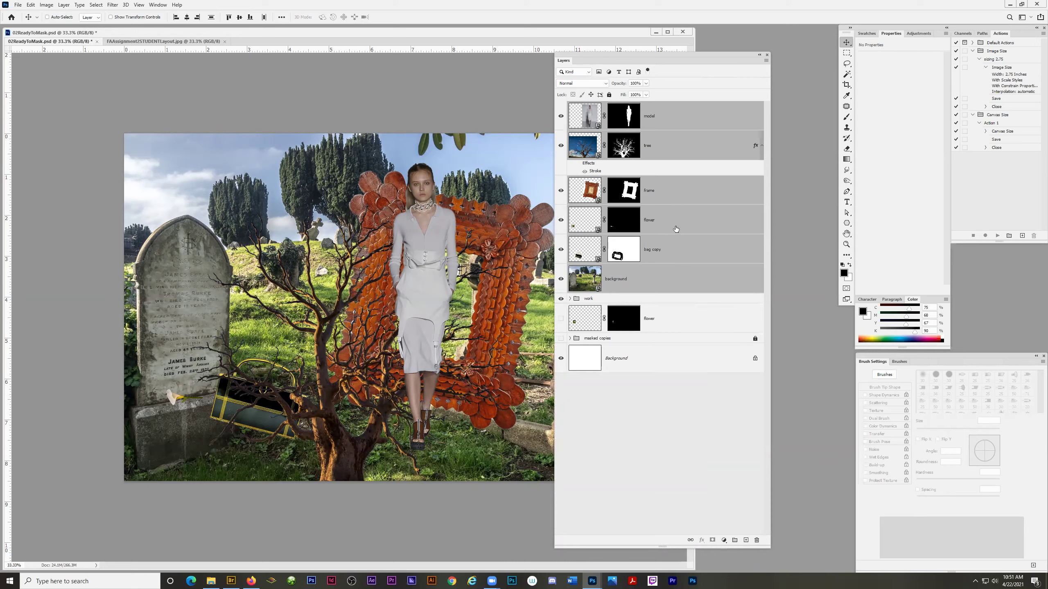
left_click(766, 61)
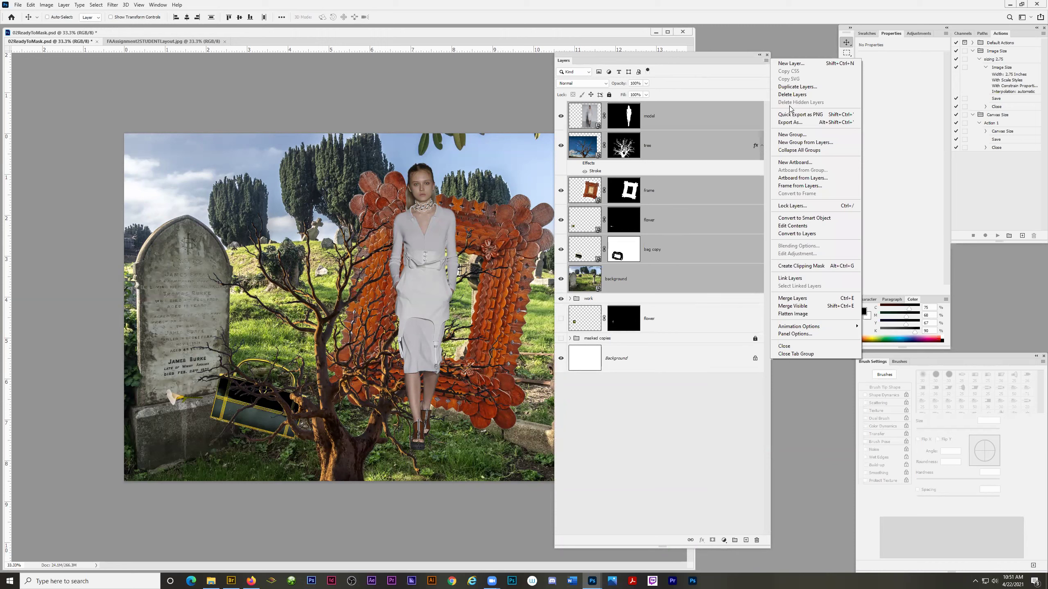
left_click(794, 142)
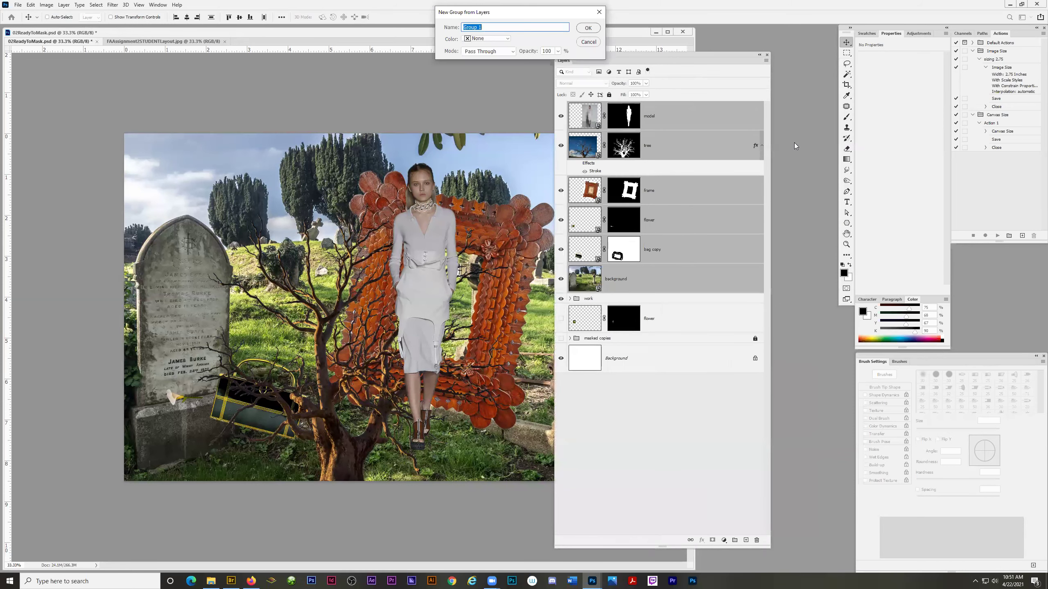
type("Homework")
key("Return")
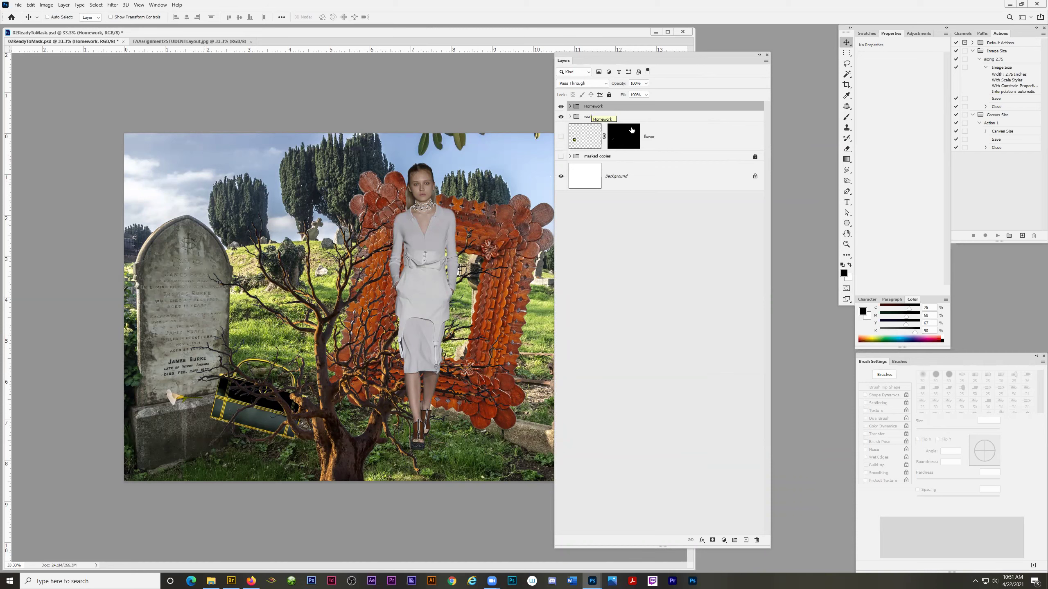
Step: Move the six layers back out of the Homework group and delete the group
left_click(570, 107)
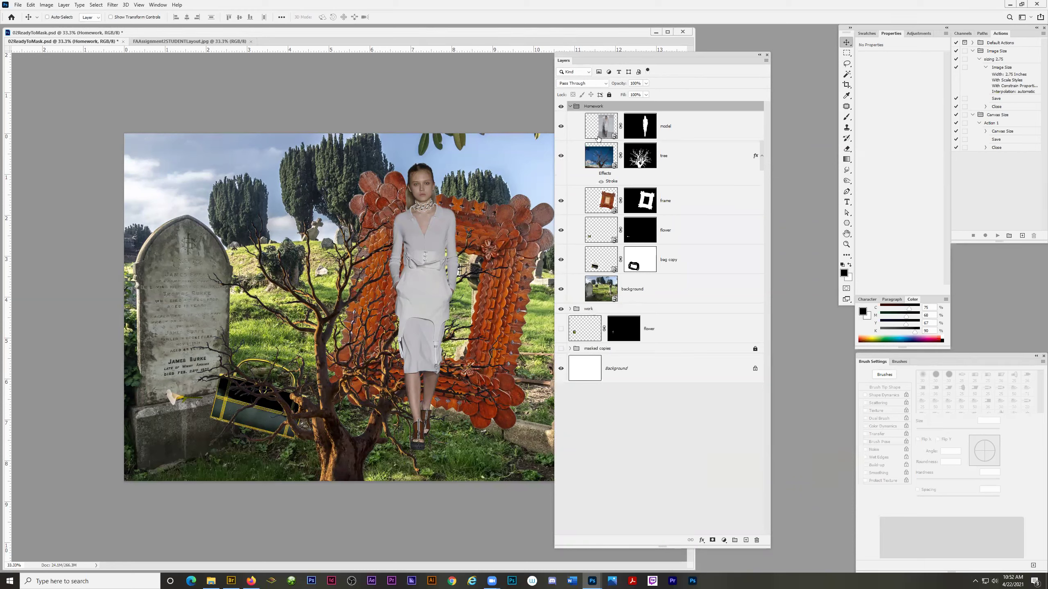
left_click(641, 294)
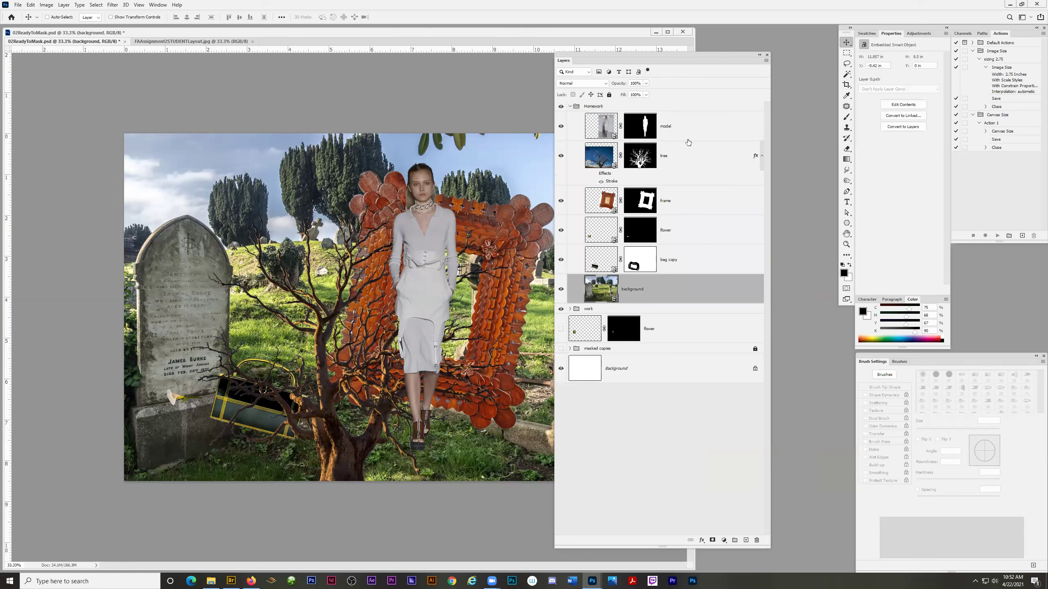
left_click(677, 130, "shift")
left_click_drag(668, 119, 669, 102)
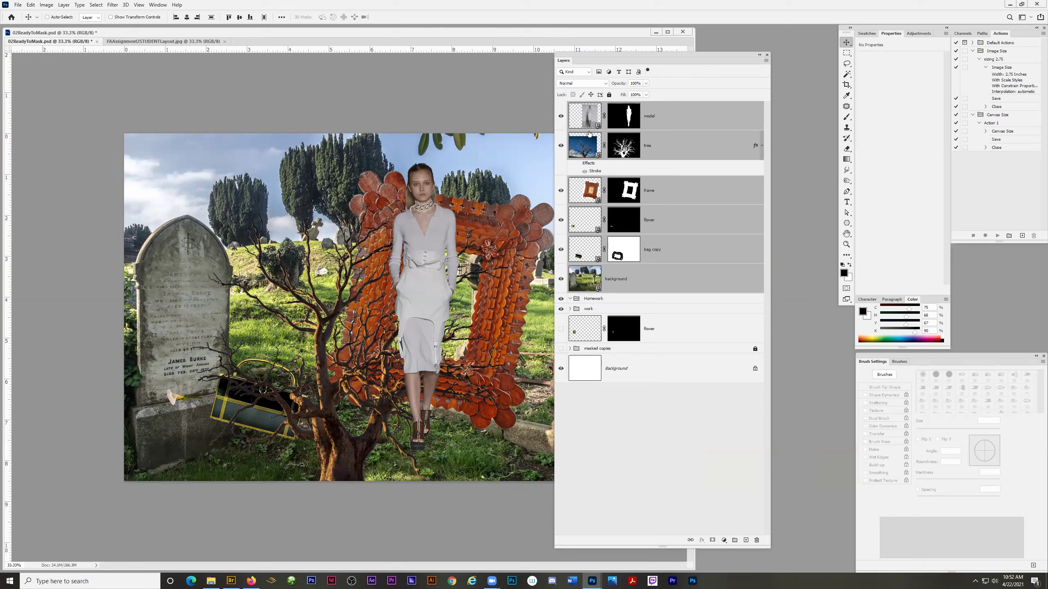
left_click(597, 300)
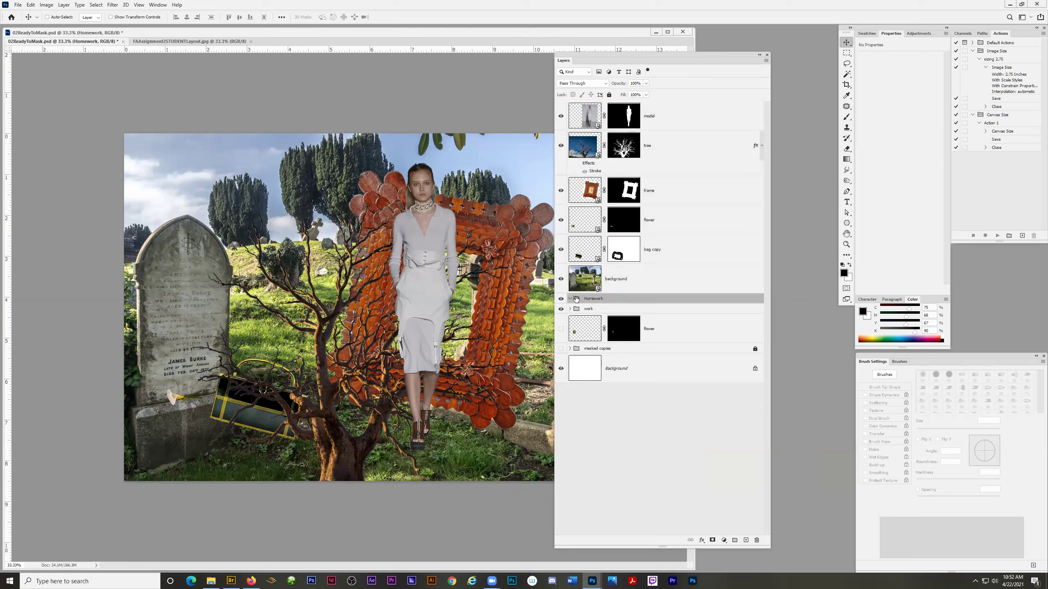
key("Delete")
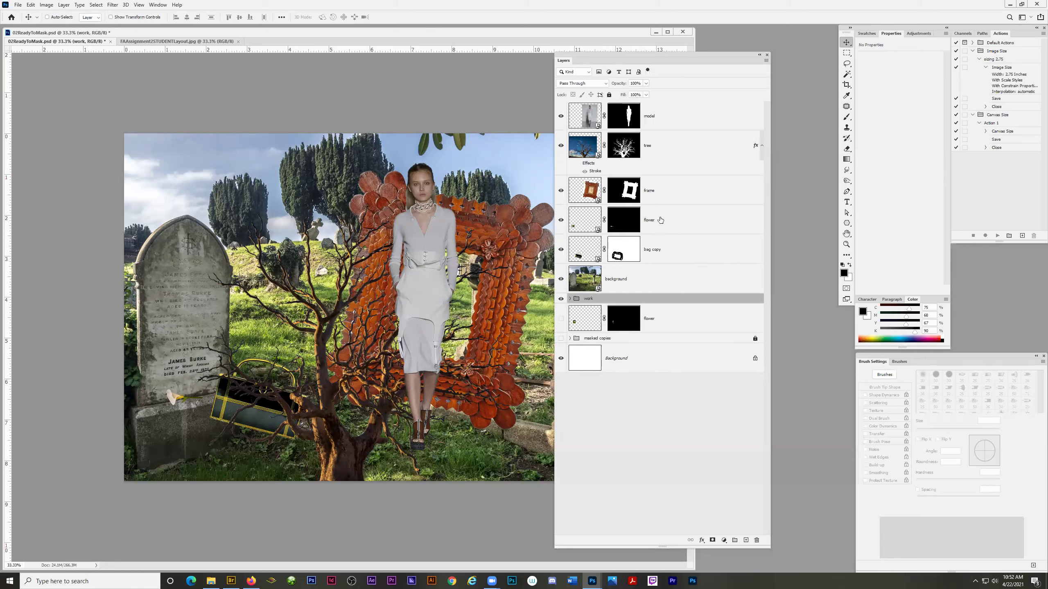
Step: Group the flower, bag copy and background layers into a new group named background images
left_click(661, 228)
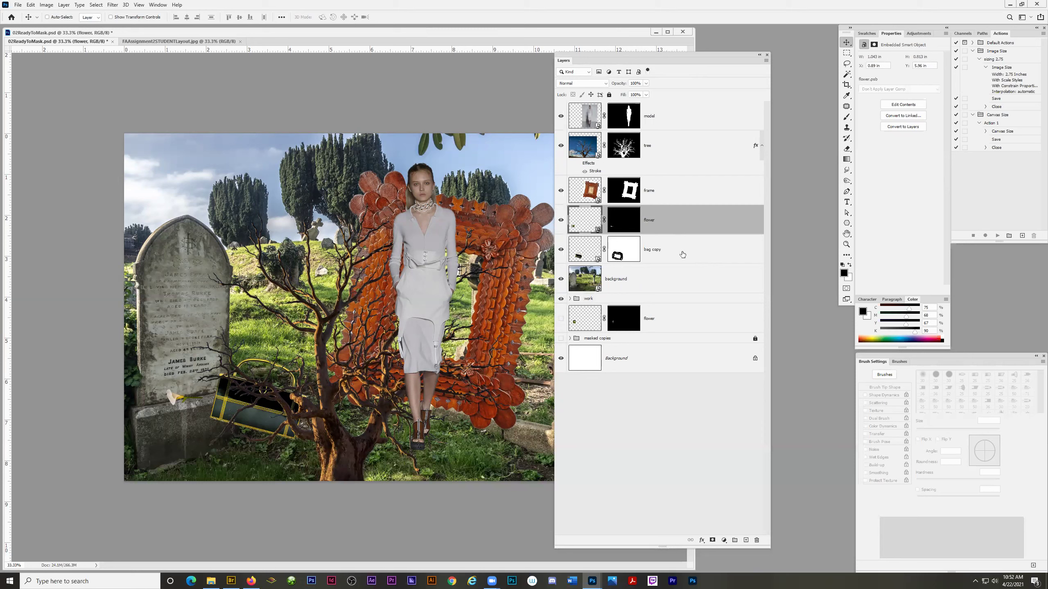
left_click(672, 259, "shift")
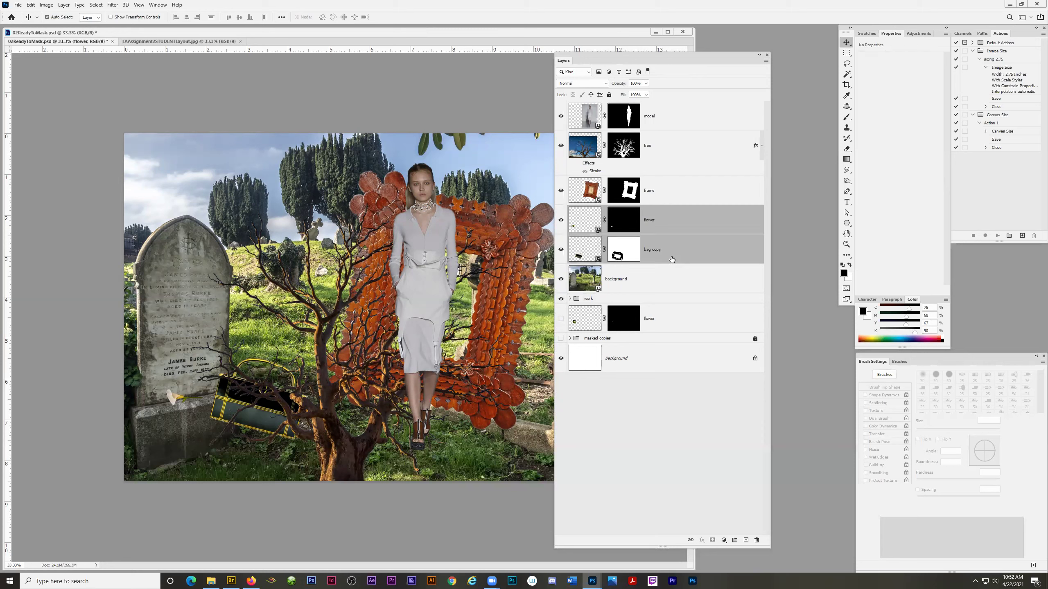
left_click(664, 283, "shift")
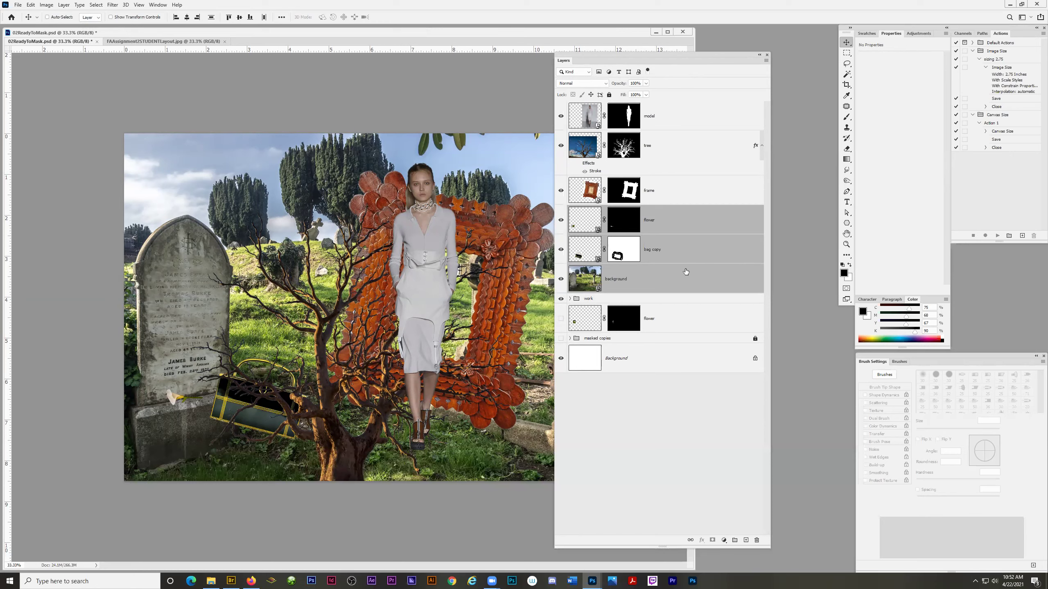
left_click(766, 60)
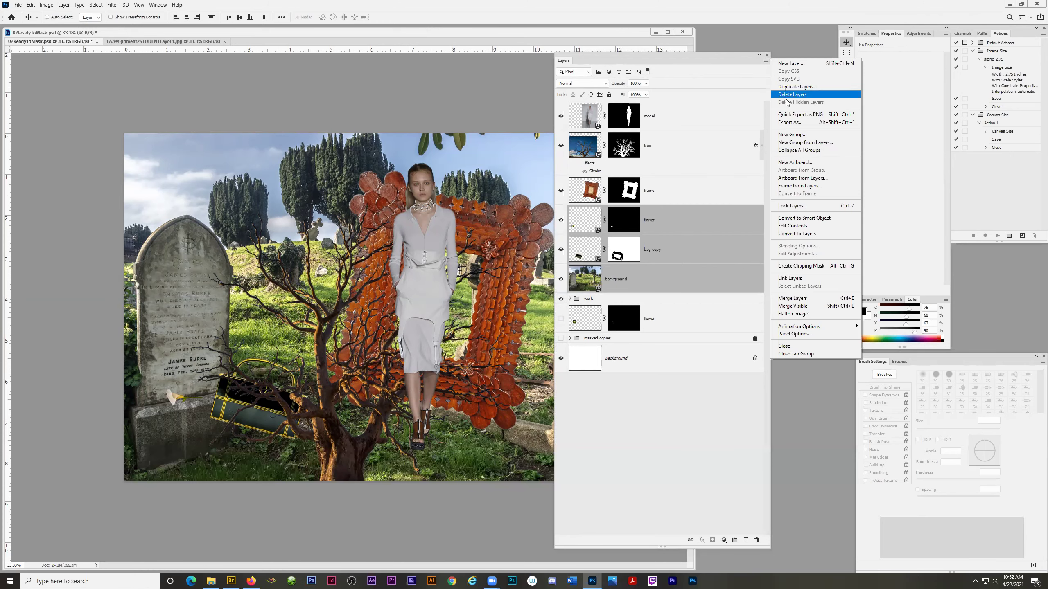
left_click(791, 143)
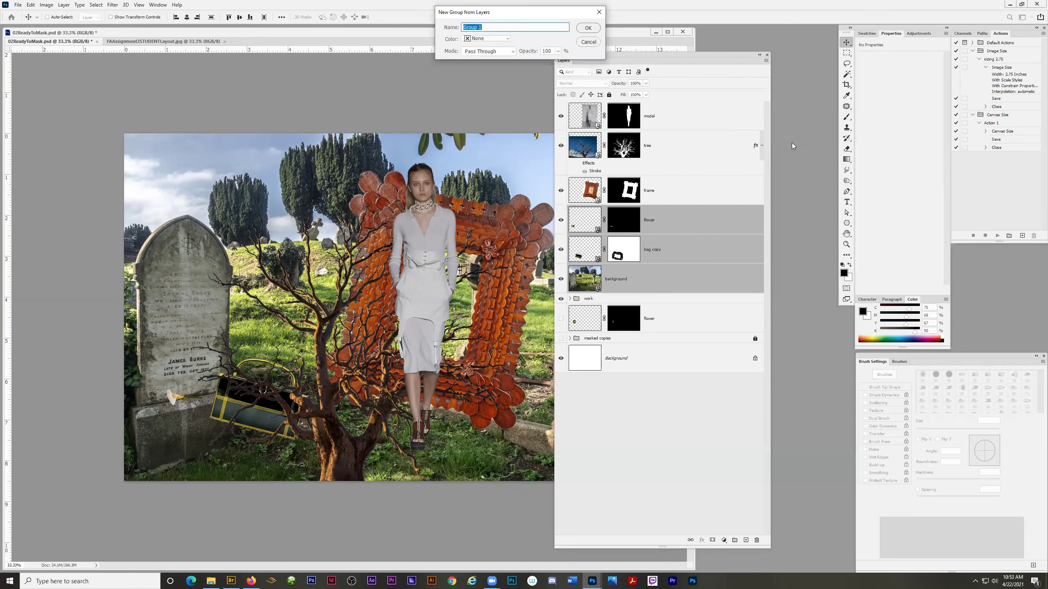
type("background images")
key("Return")
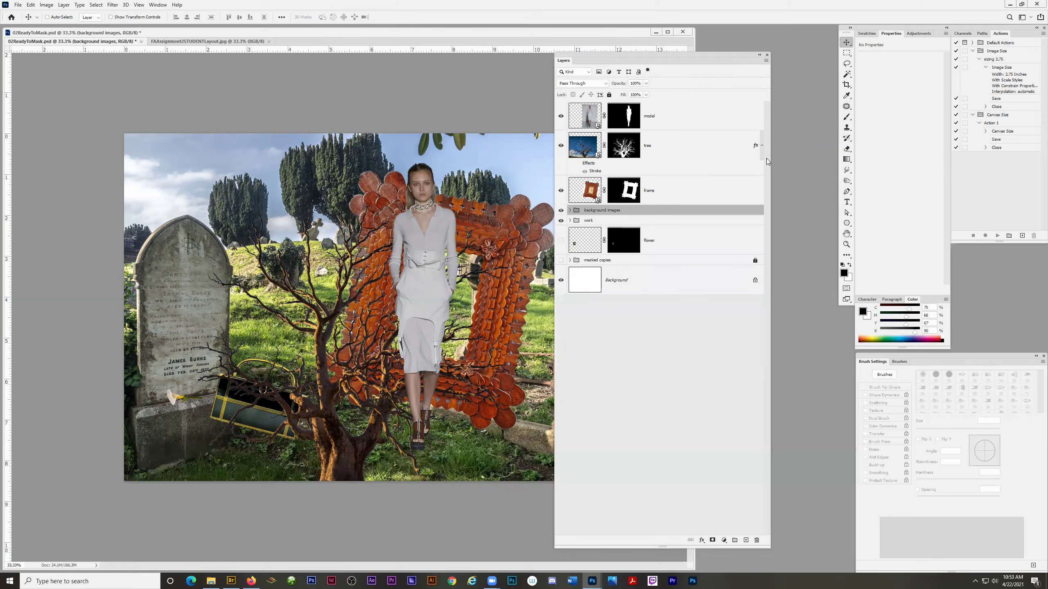
Step: Hide the empty work group and toggle the background images group's visibility, leaving that group shown
left_click(560, 220)
left_click(560, 210)
left_click(561, 211)
left_click(561, 211)
Step: Group the tree and frame layers into a new group named foreground images
left_click(660, 192)
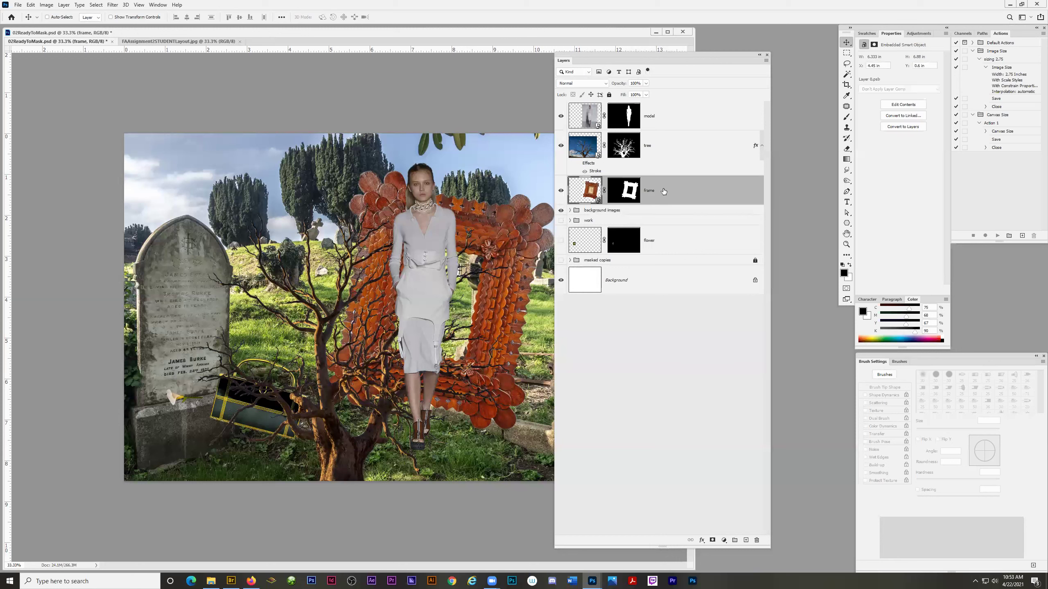
left_click(660, 148, "shift")
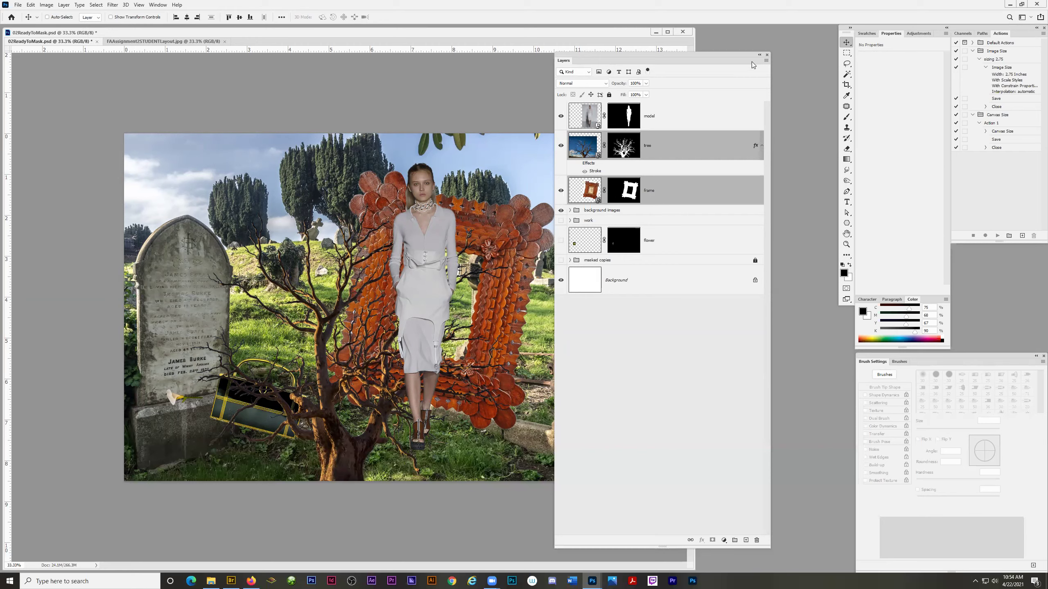
left_click(766, 60)
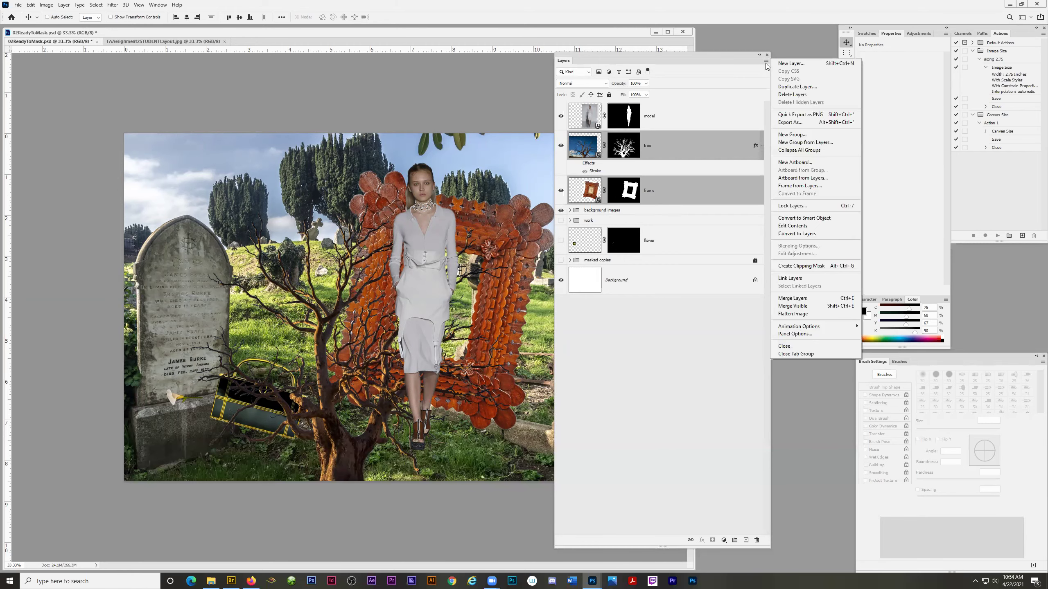
left_click(788, 143)
type("for")
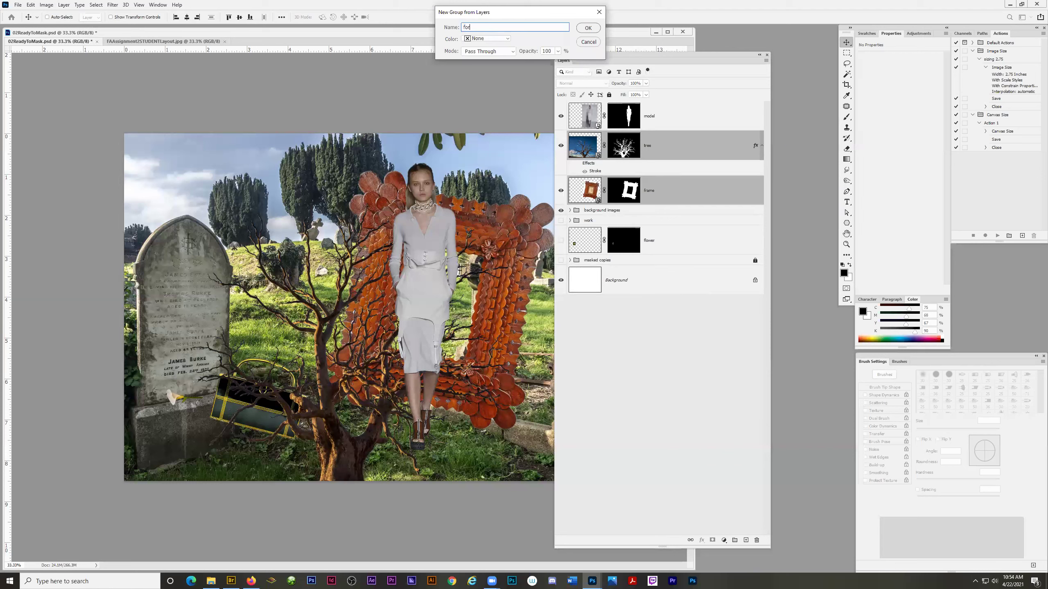
type("eground images")
key("Return")
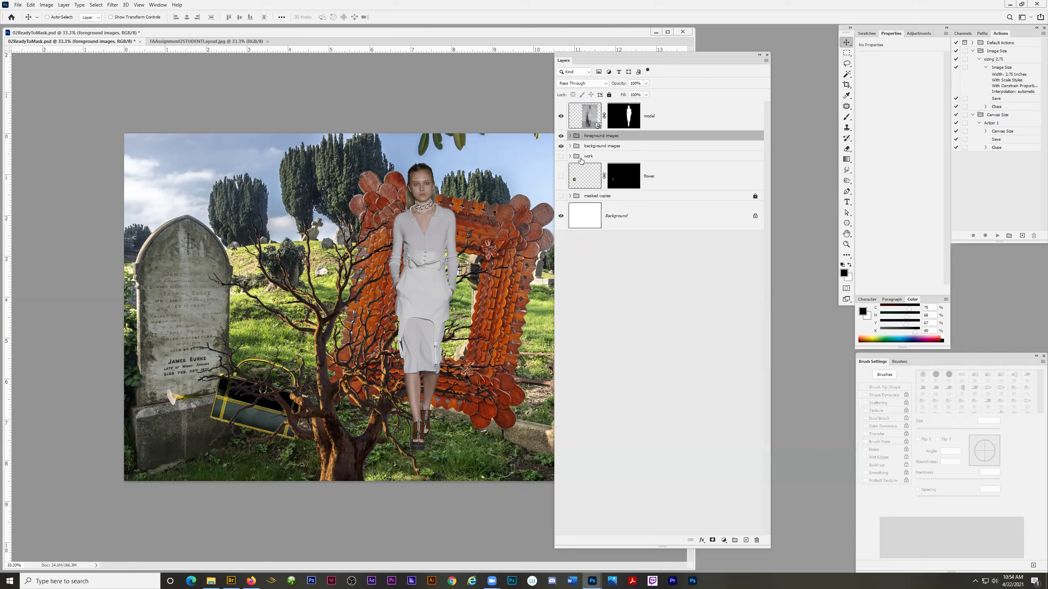
Step: Expand the foreground images and background images groups to check their layers, and collapse both again
left_click(570, 146)
left_click(570, 136)
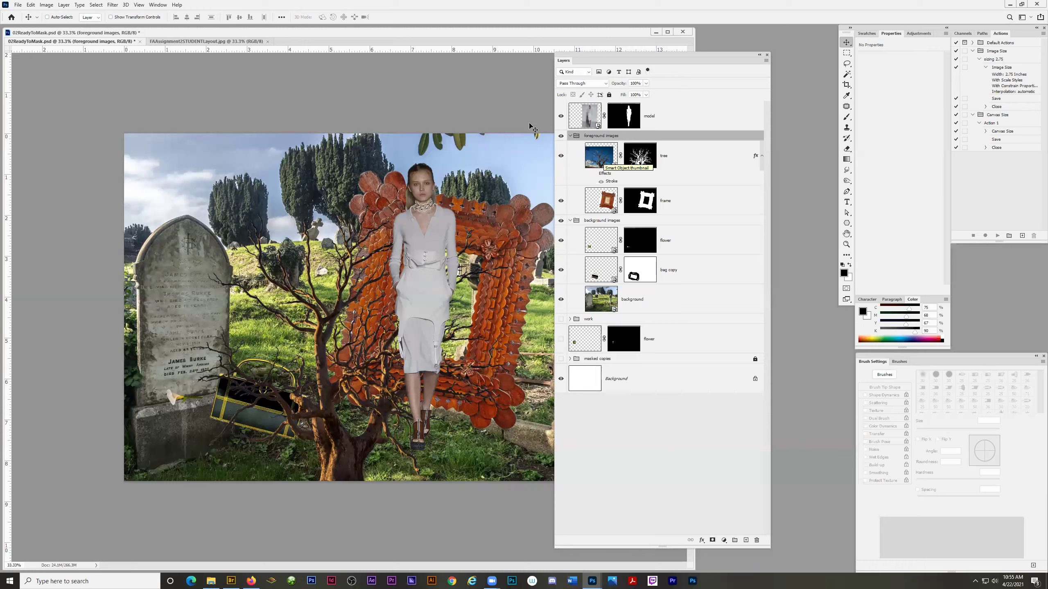
left_click(569, 136)
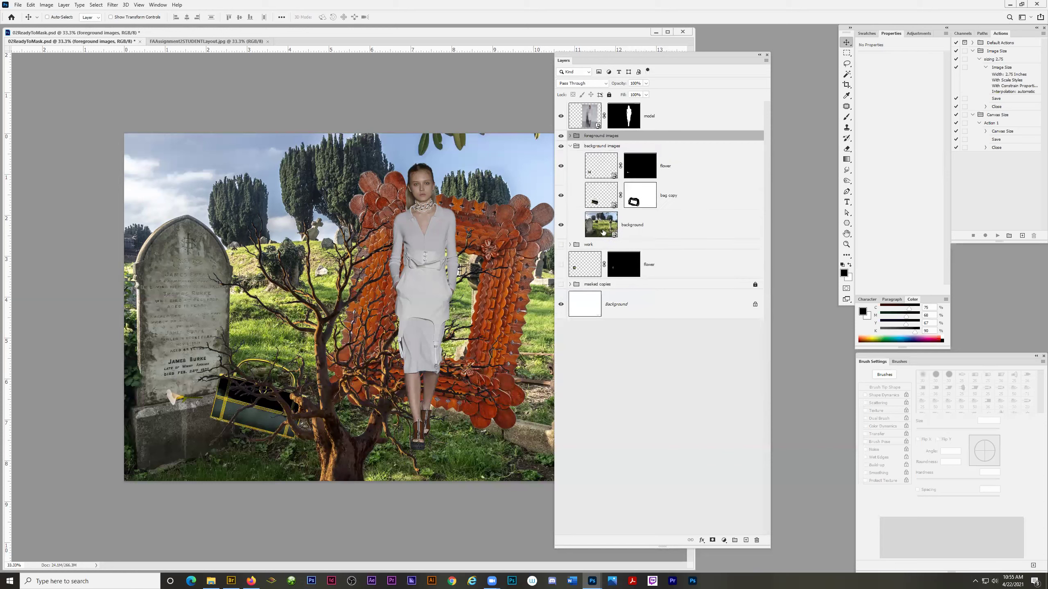
left_click(569, 146)
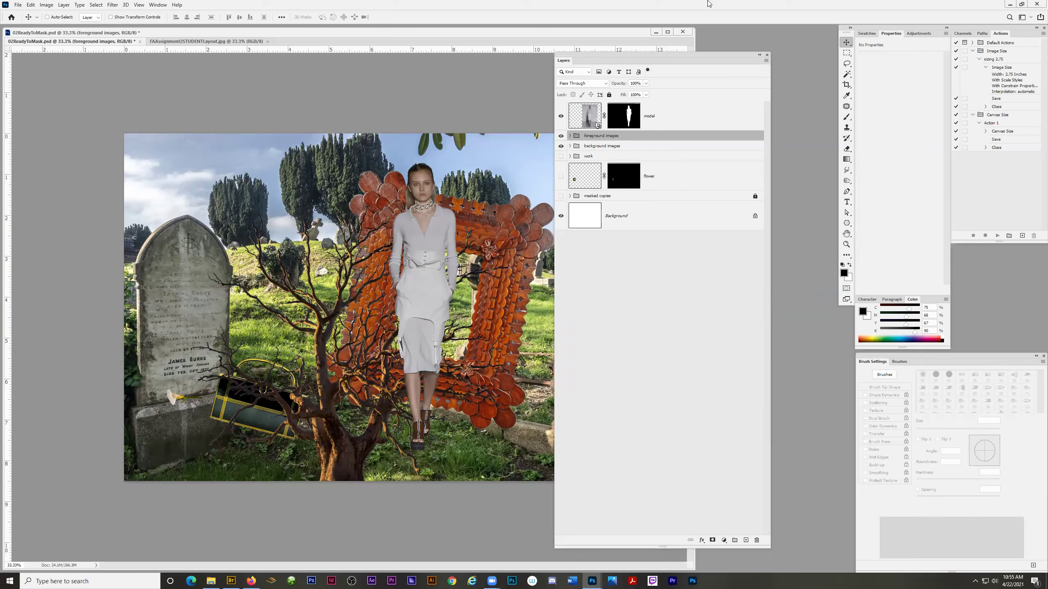
Step: Move the Layers panel off the composite and save the layered document
left_click_drag(625, 52, 690, 63)
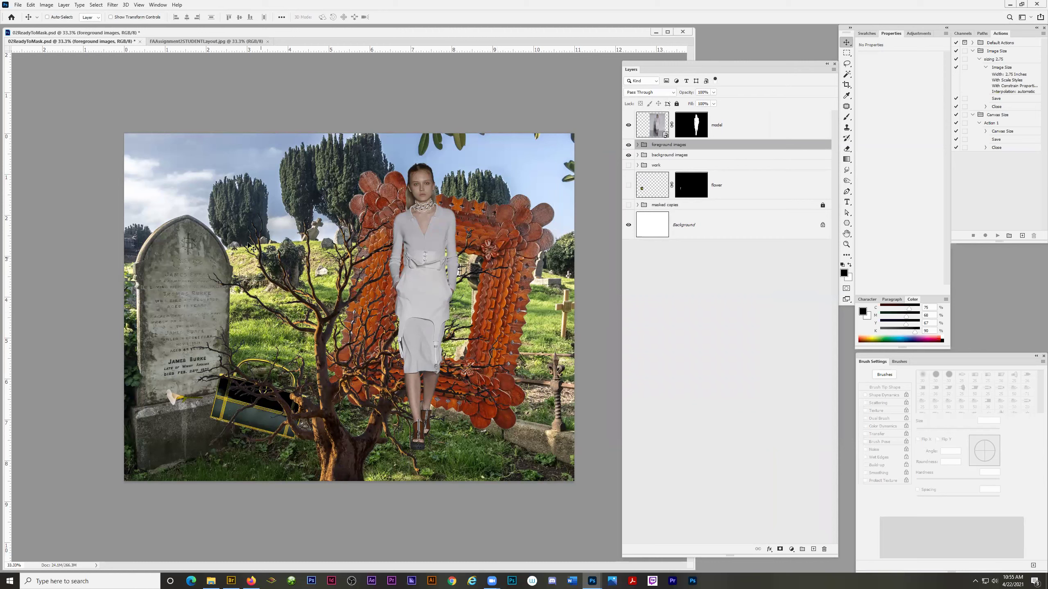
left_click(18, 5)
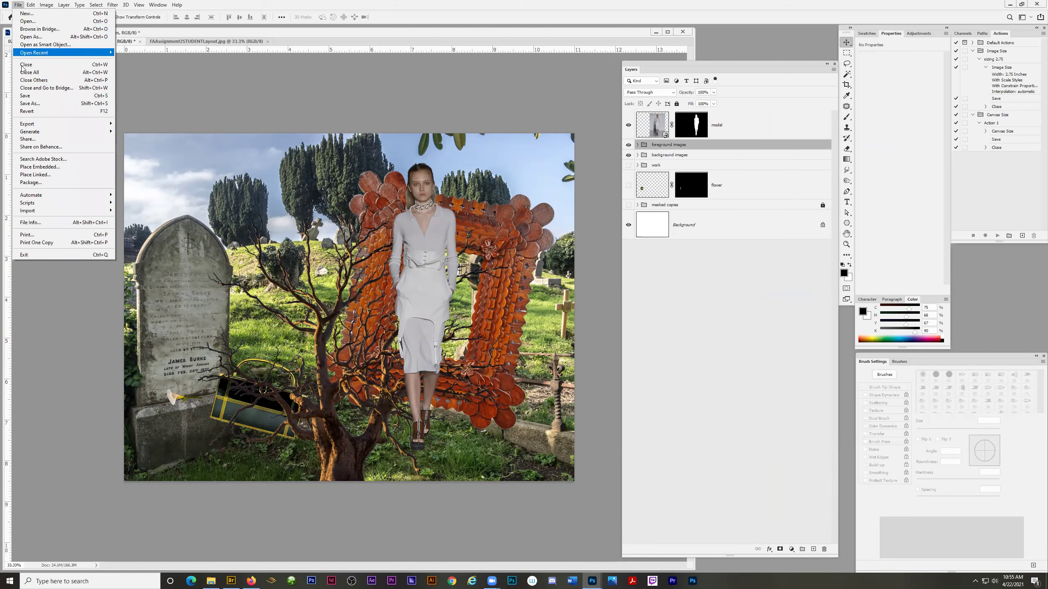
left_click(23, 97)
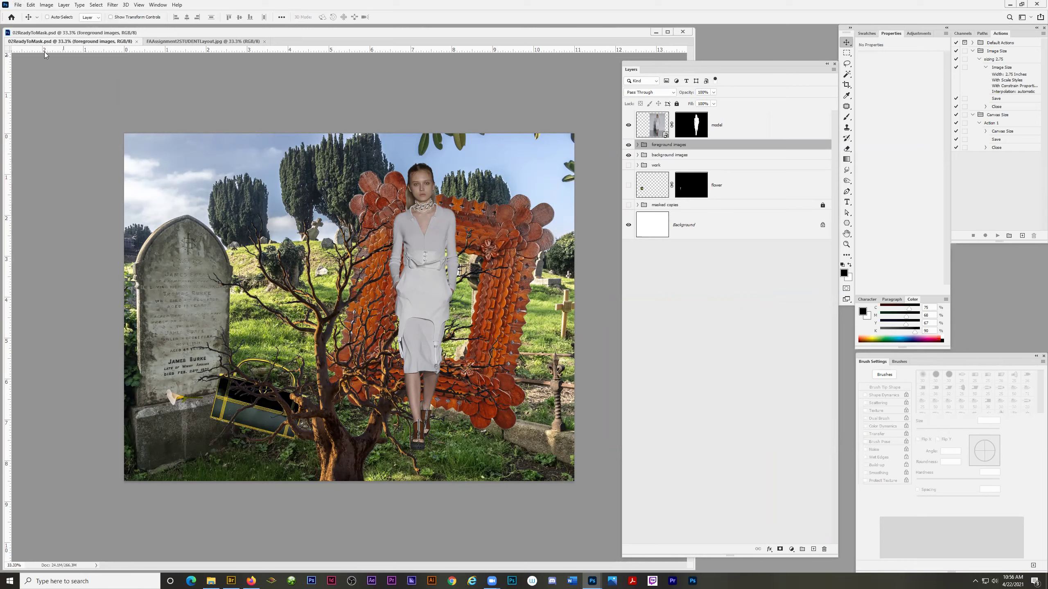
left_click(18, 5)
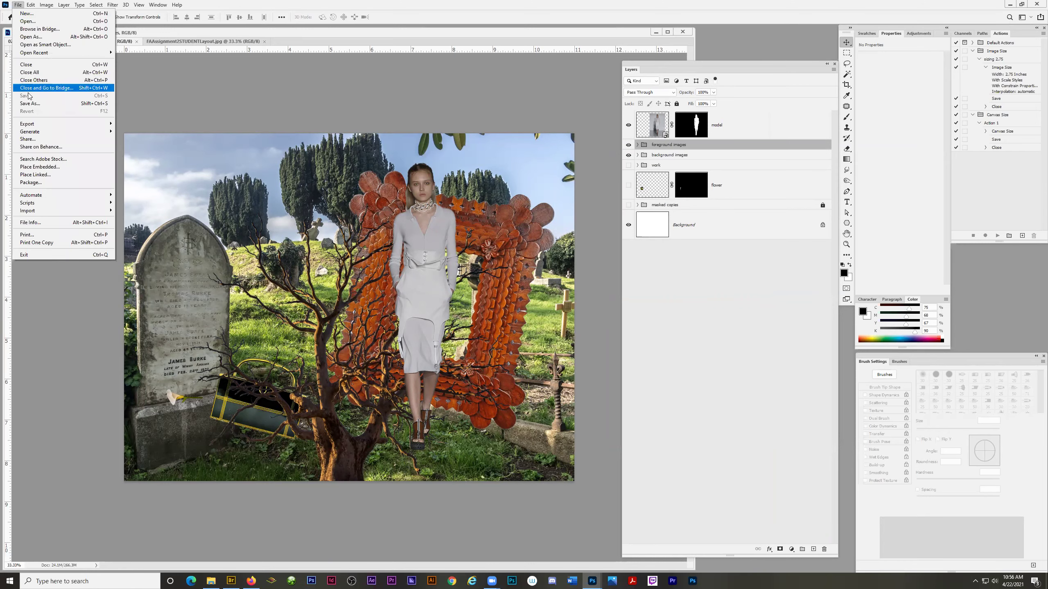
left_click(30, 104)
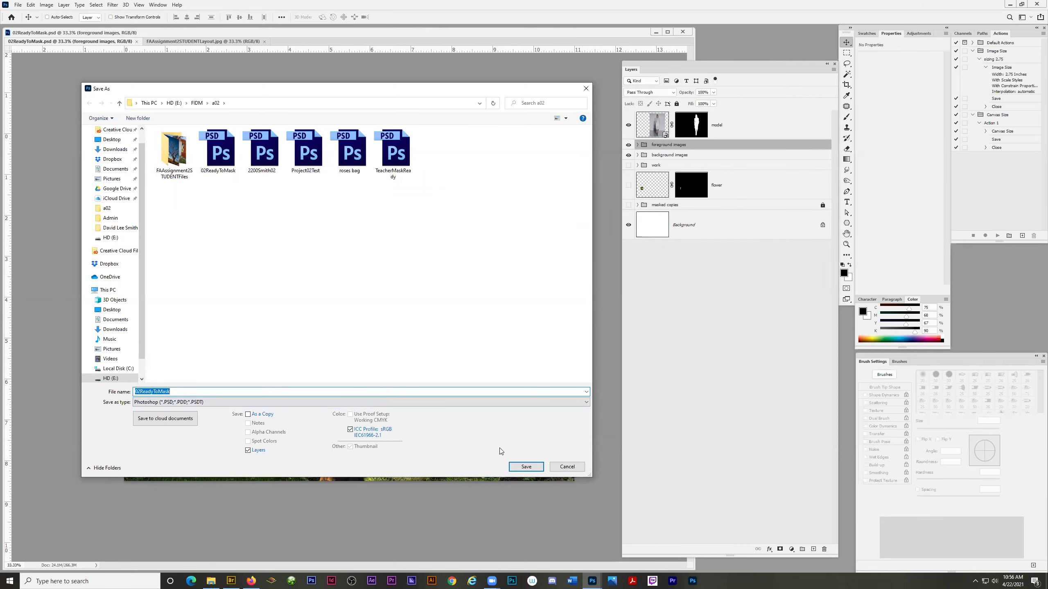
left_click(562, 469)
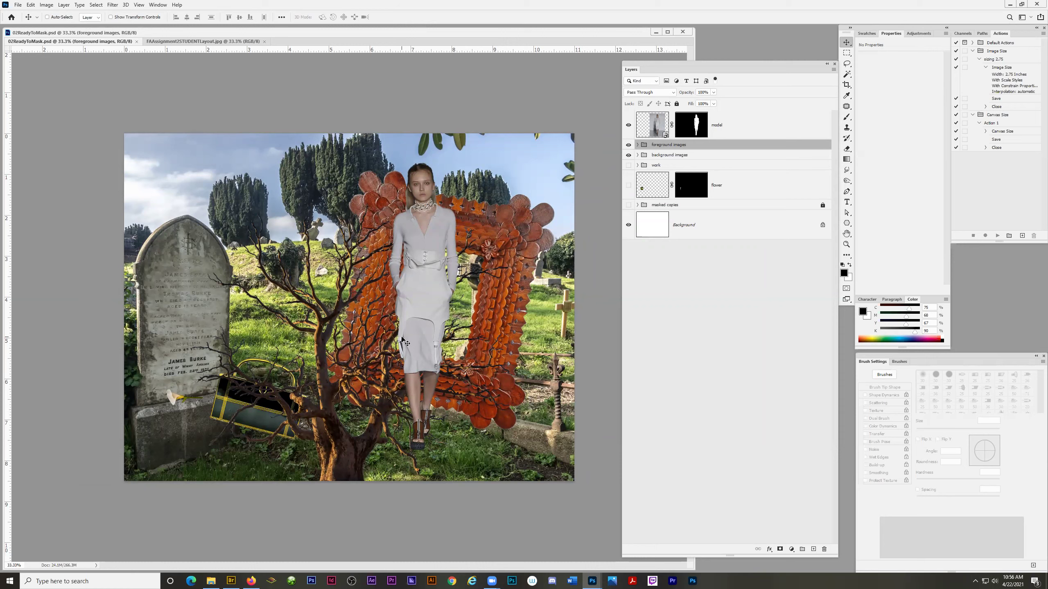
Step: Reduce the image resolution to 150 pixels/inch with resampling enabled, keeping the 11 by 8.5 inch size
left_click(46, 5)
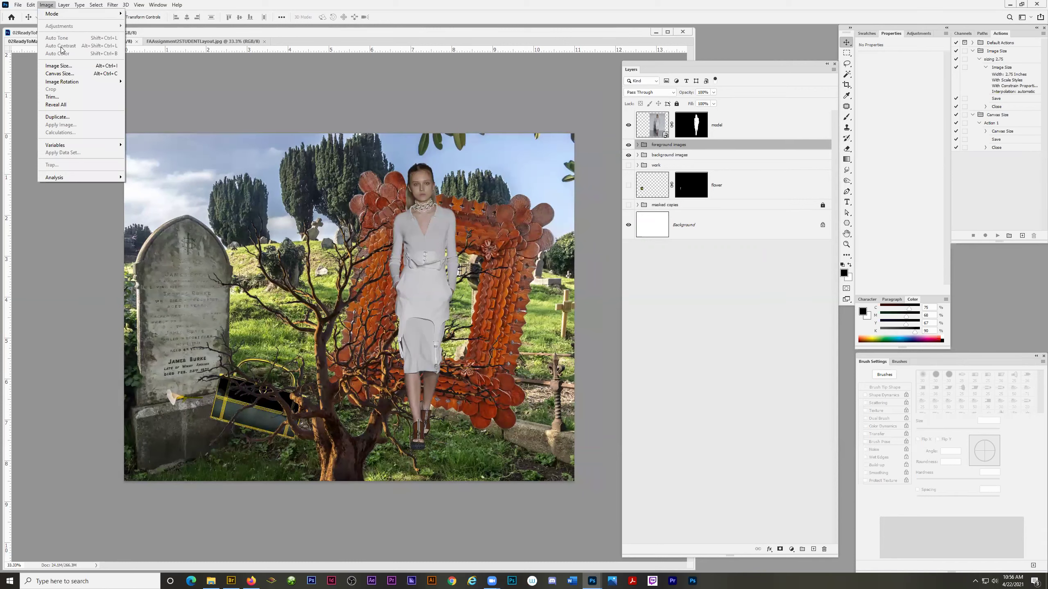
left_click(63, 66)
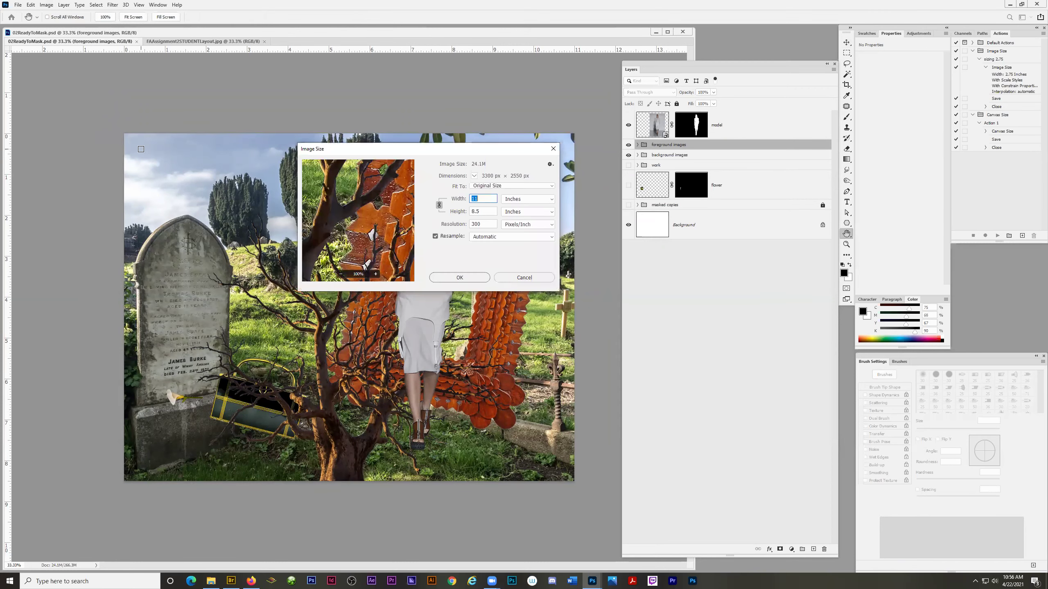
left_click(435, 236)
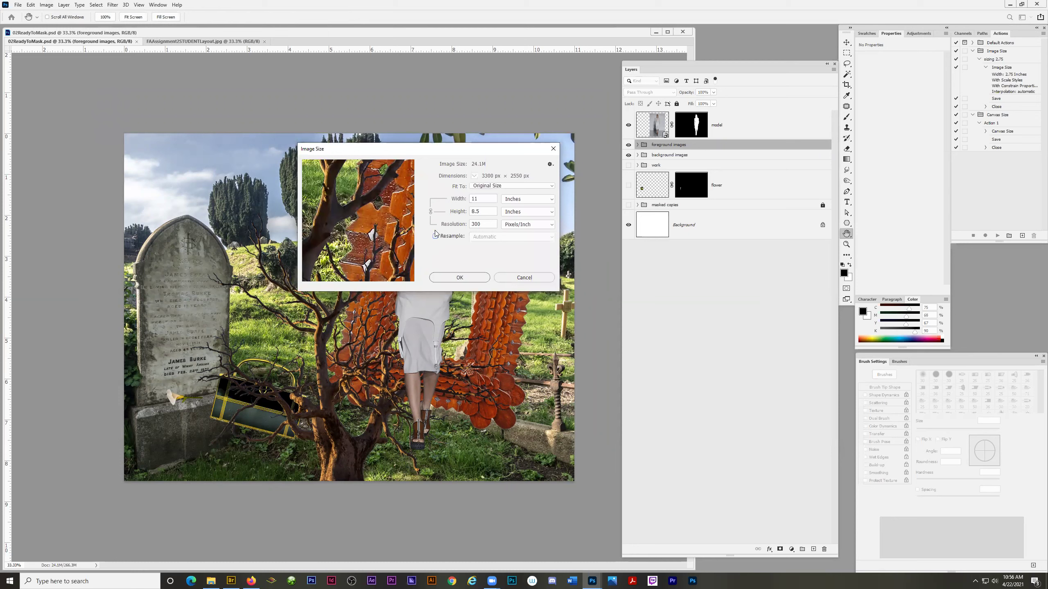
double_click(482, 224)
type("150")
key("ctrl+z")
left_click(435, 236)
double_click(492, 223)
type("150")
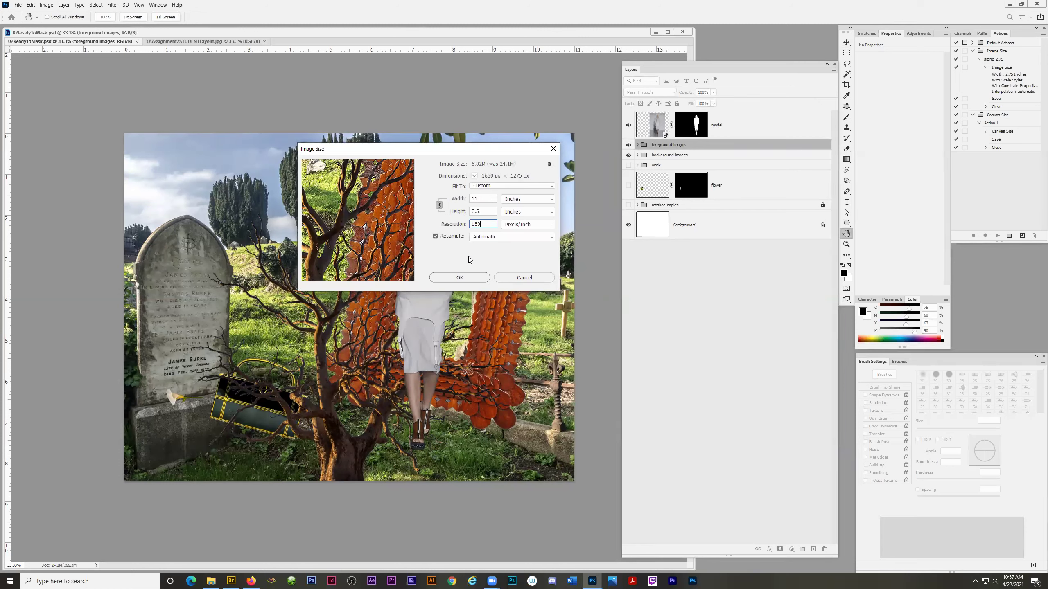
left_click(461, 276)
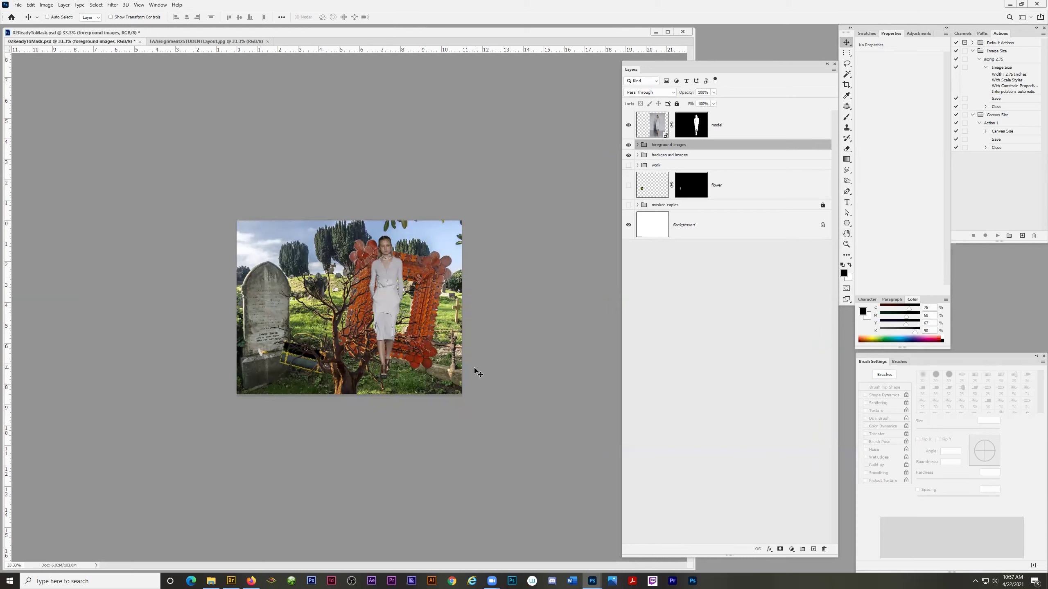
Step: Save the reduced image as a Photoshop PDF copy named 02ReadyToMask in the a02 folder
left_click(18, 5)
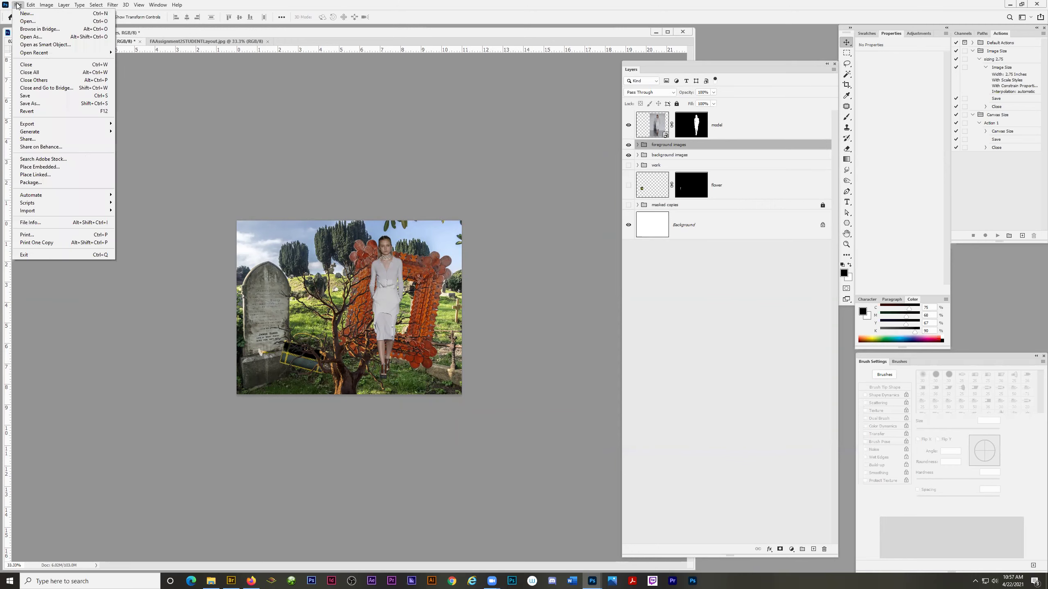
left_click(30, 103)
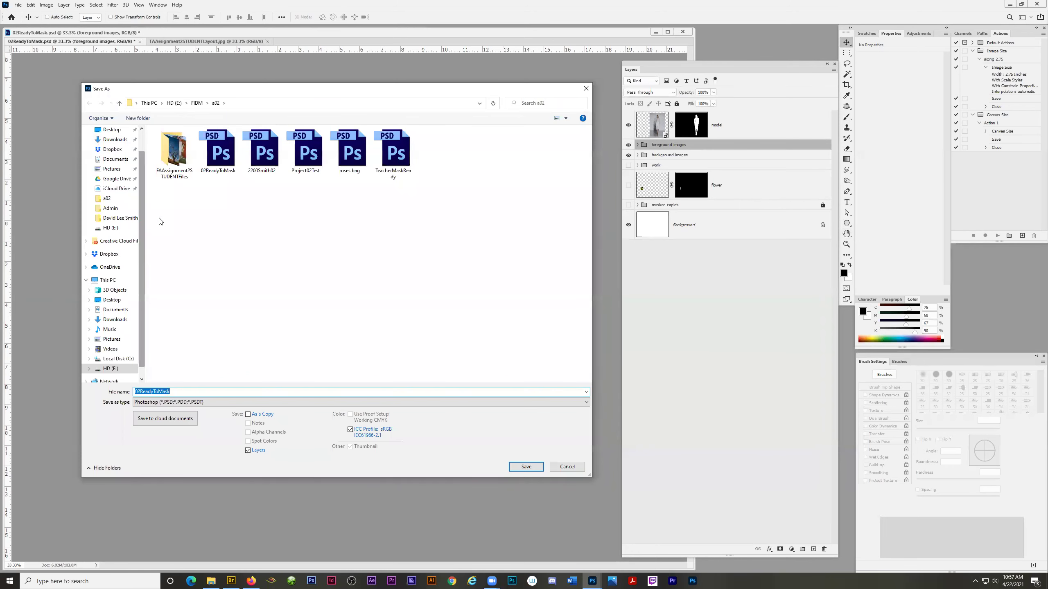
left_click(142, 405)
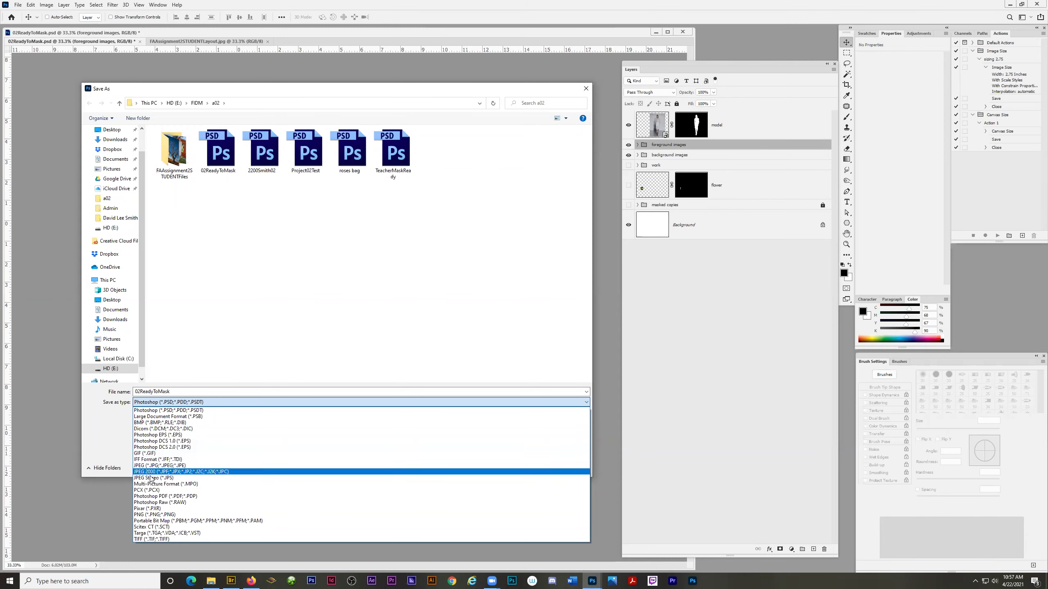
left_click(149, 497)
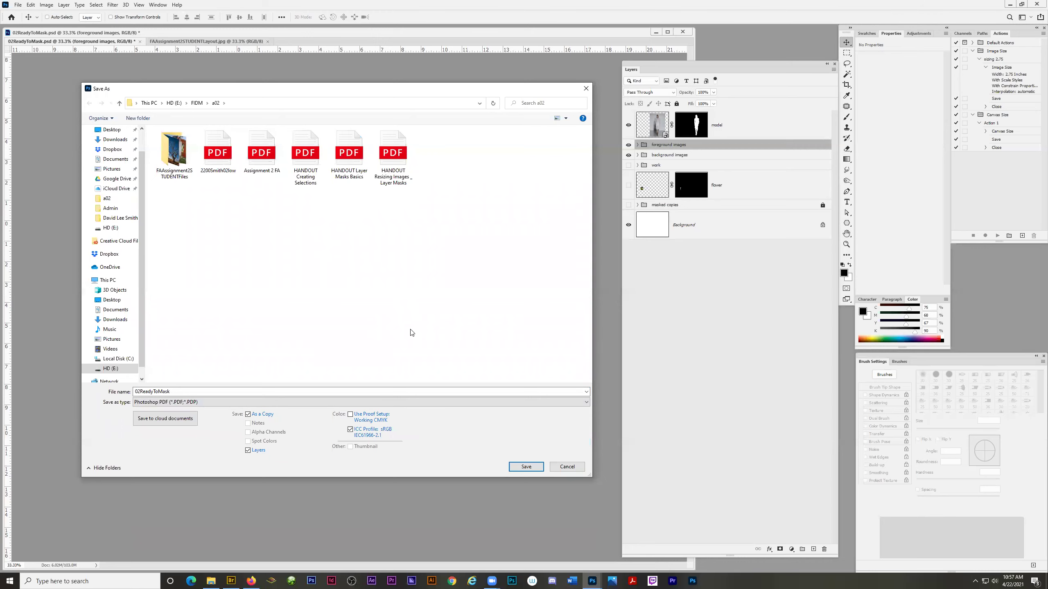
left_click(526, 467)
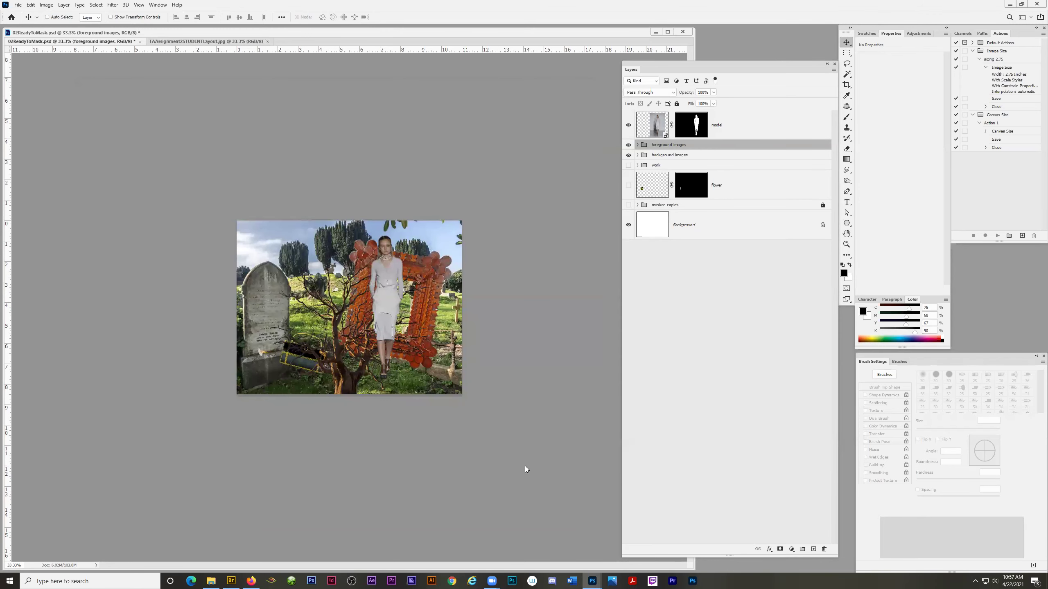